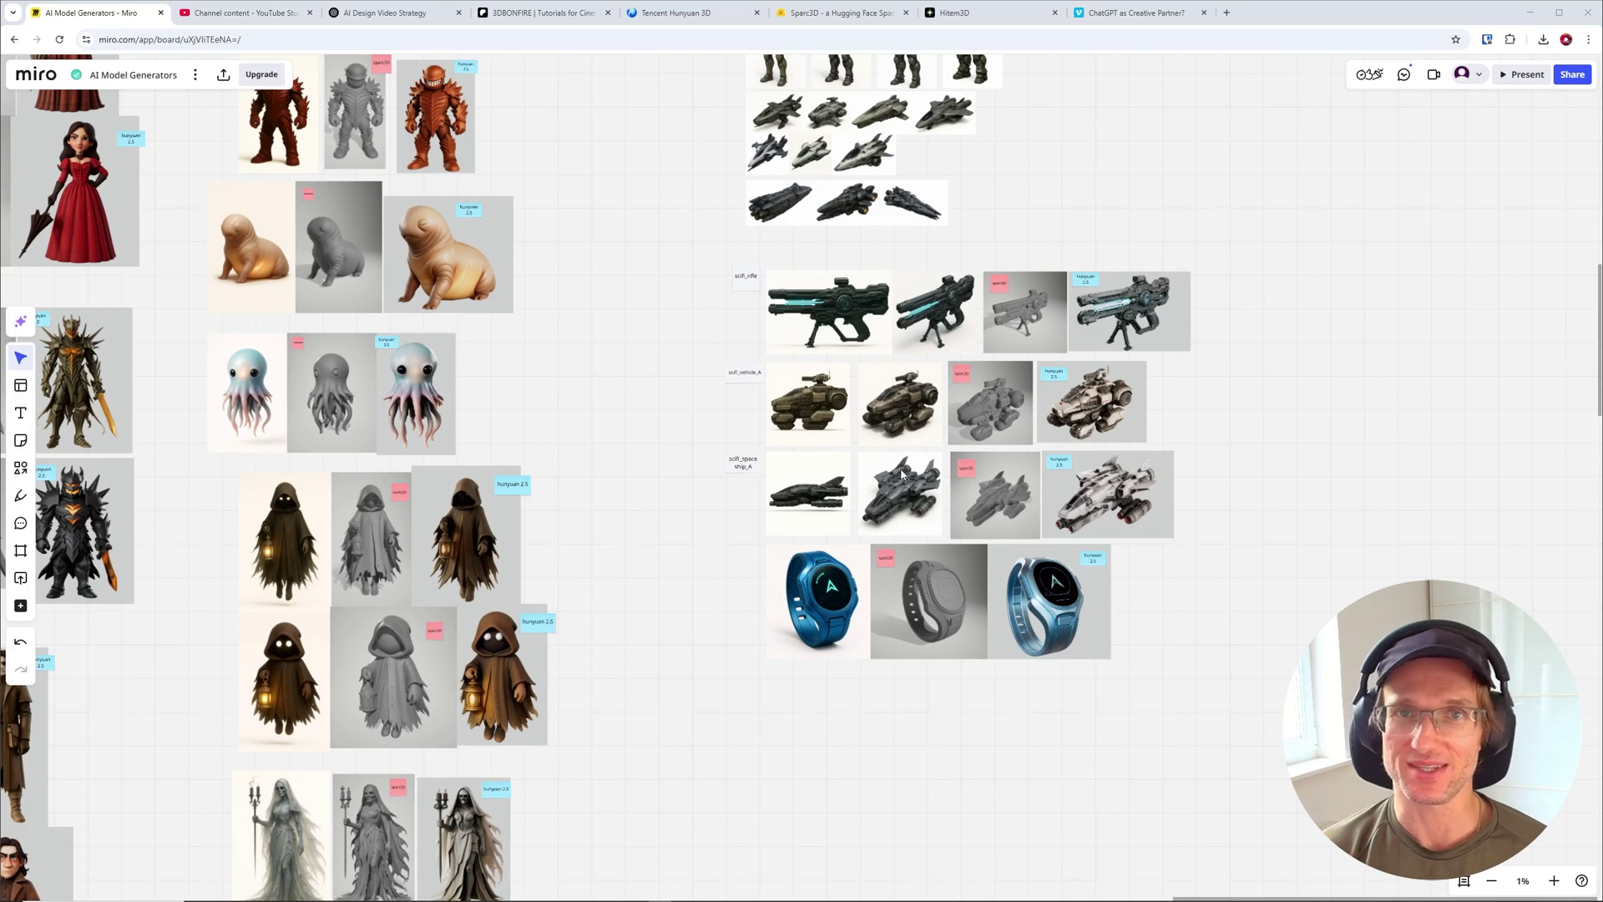
# Look over the Tencent Hunyuan 3D, Sparc3D and Hitem3D generator pages in the browser
pyautogui.moveTo(632, 149); pyautogui.dragTo(834, 434, button='right')
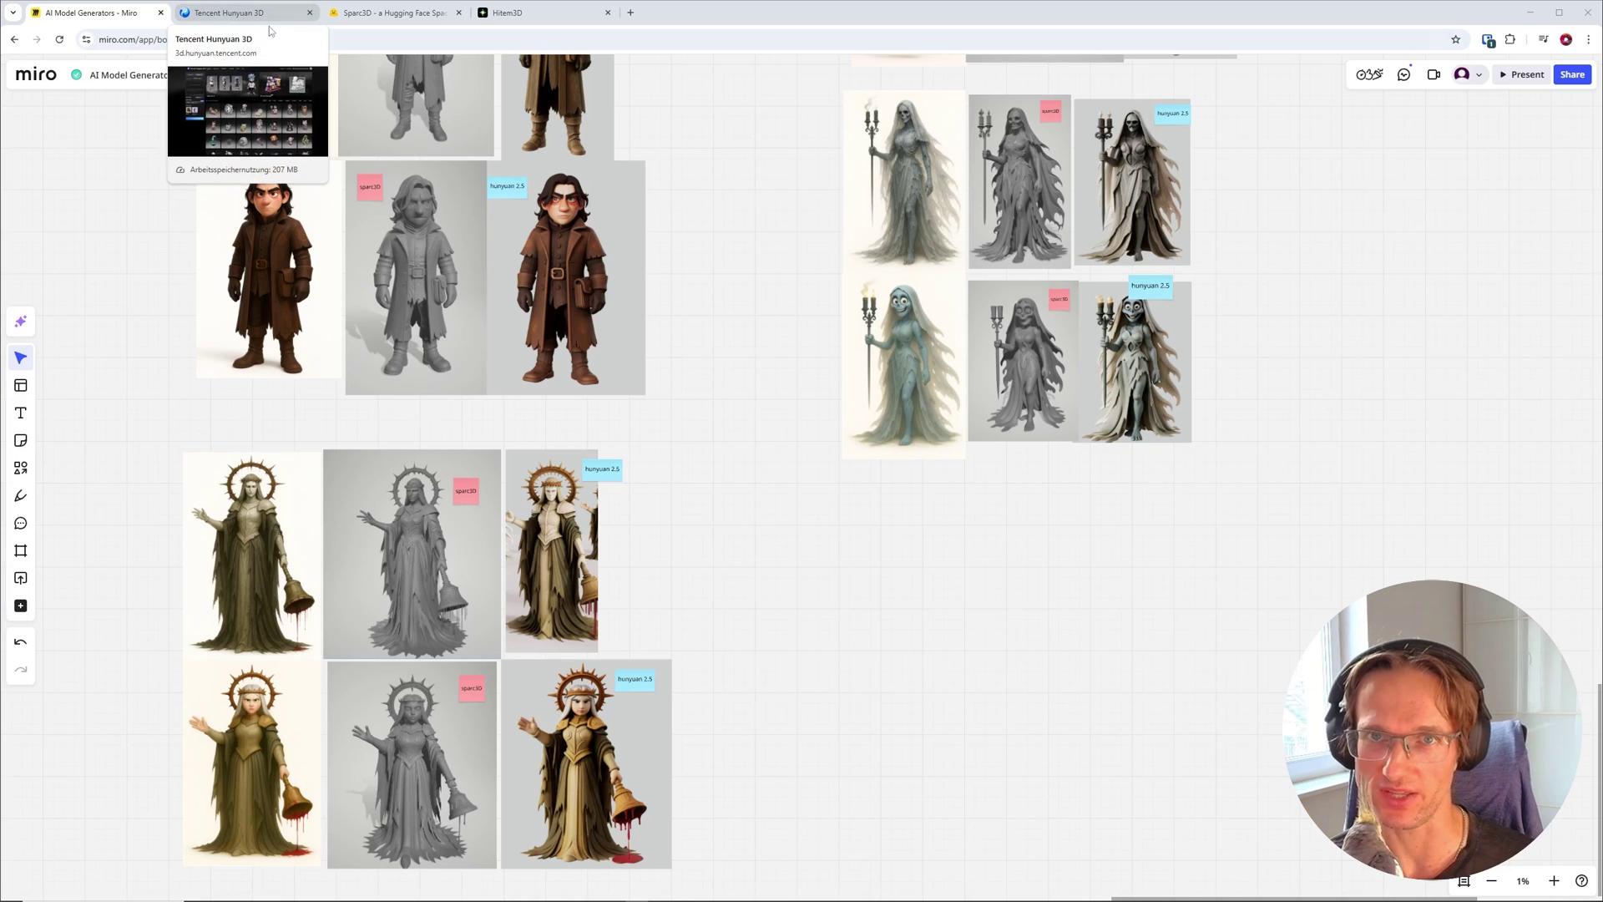
pyautogui.click(215, 12)
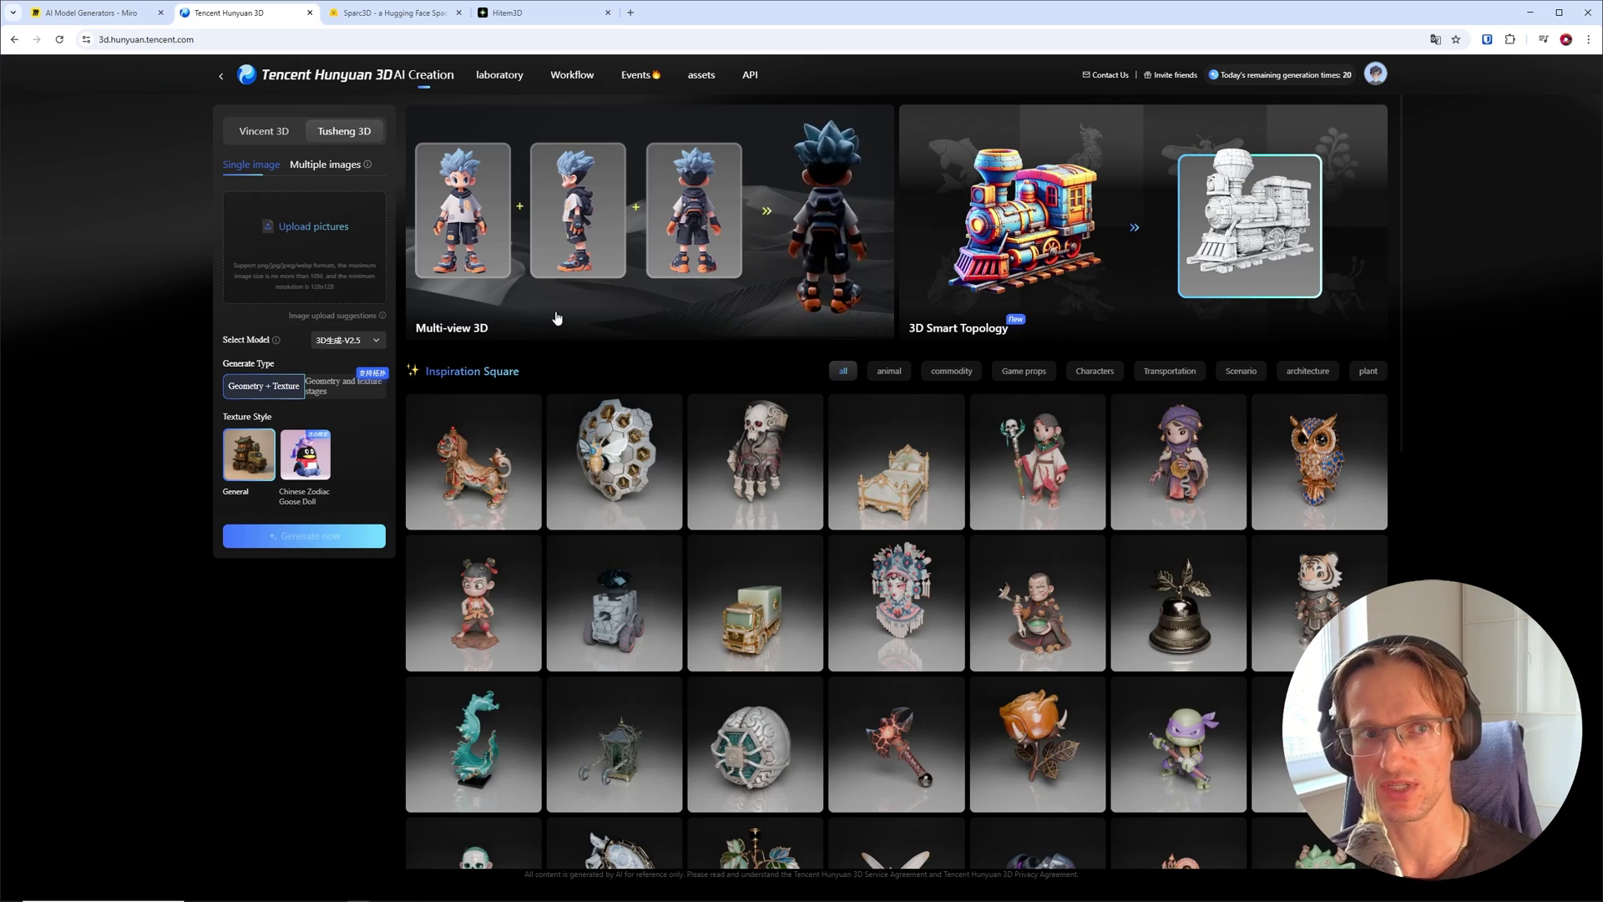
pyautogui.click(392, 12)
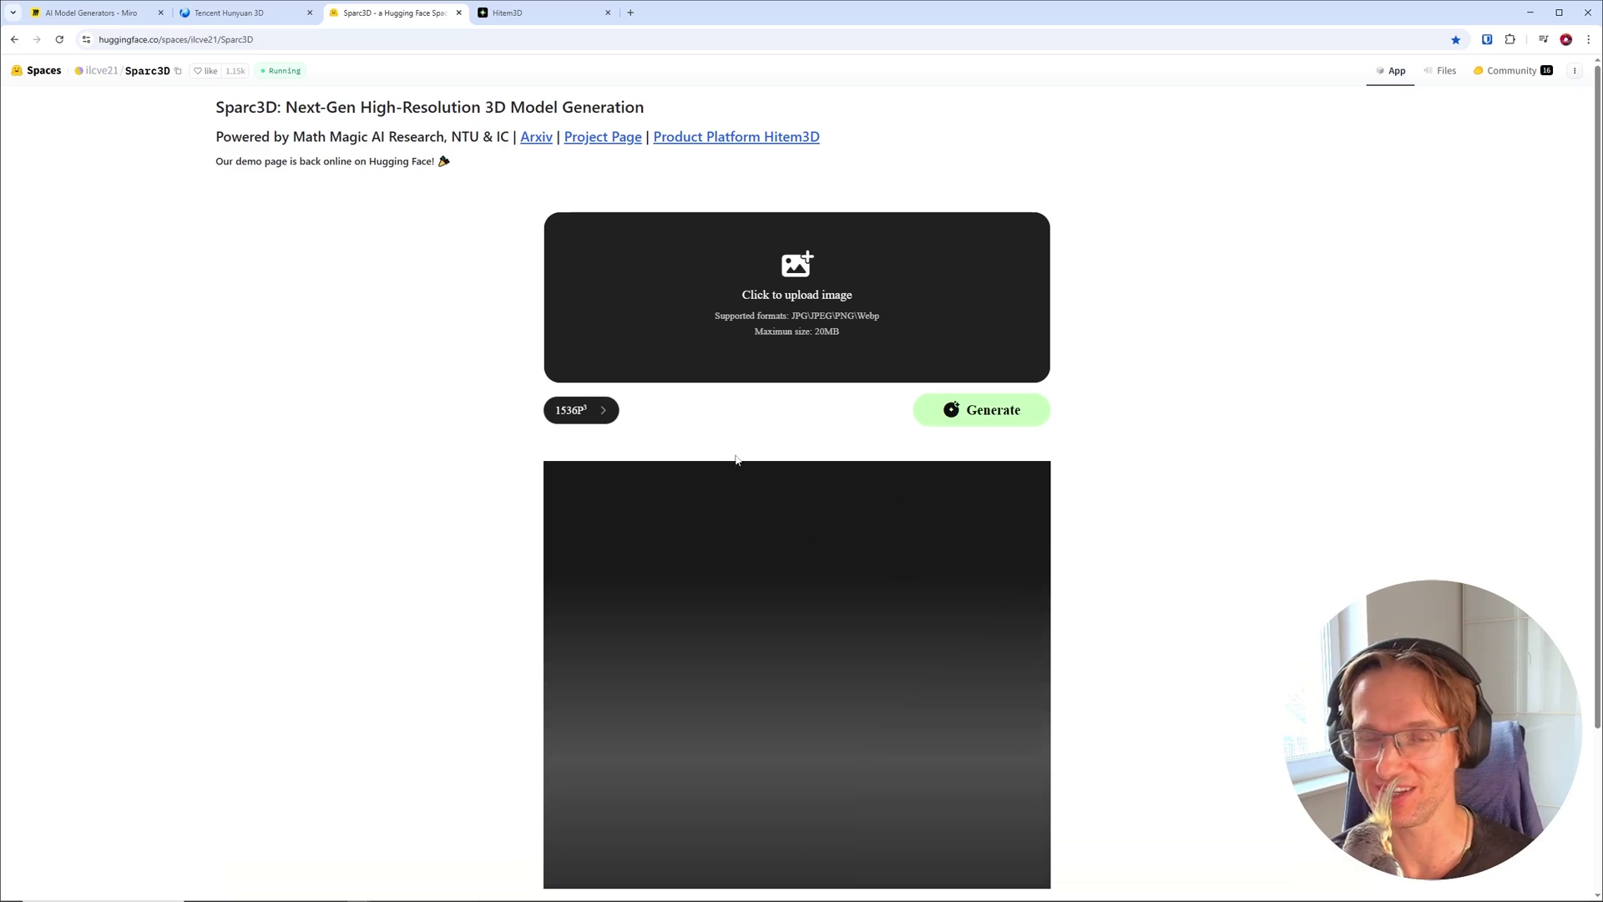
pyautogui.scroll(-1, 872, 490)
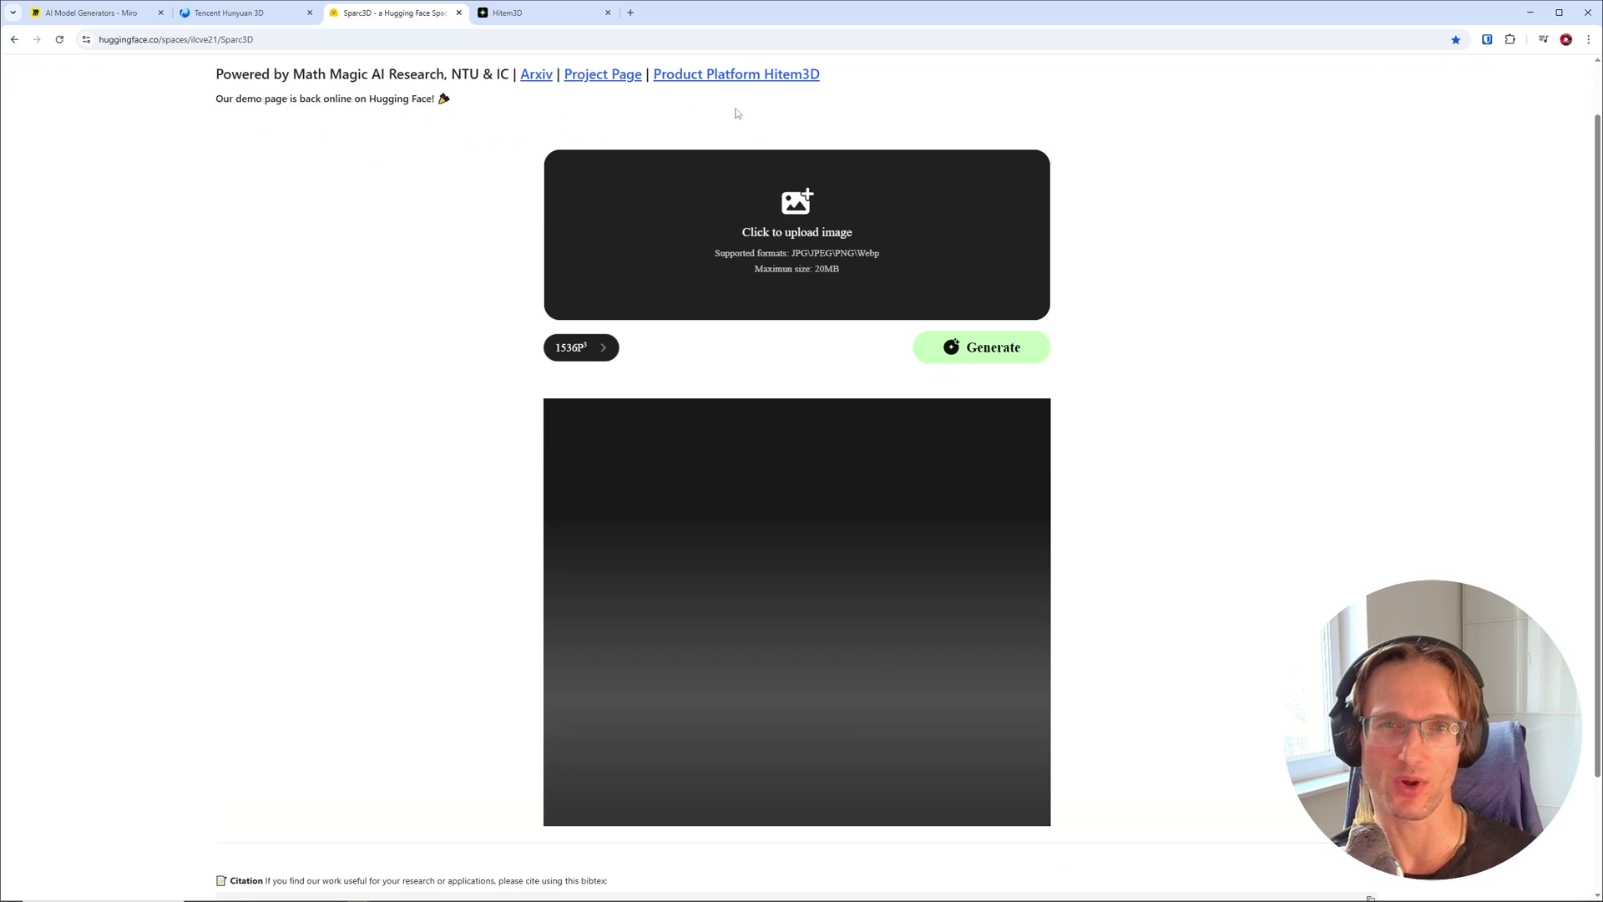
pyautogui.click(525, 13)
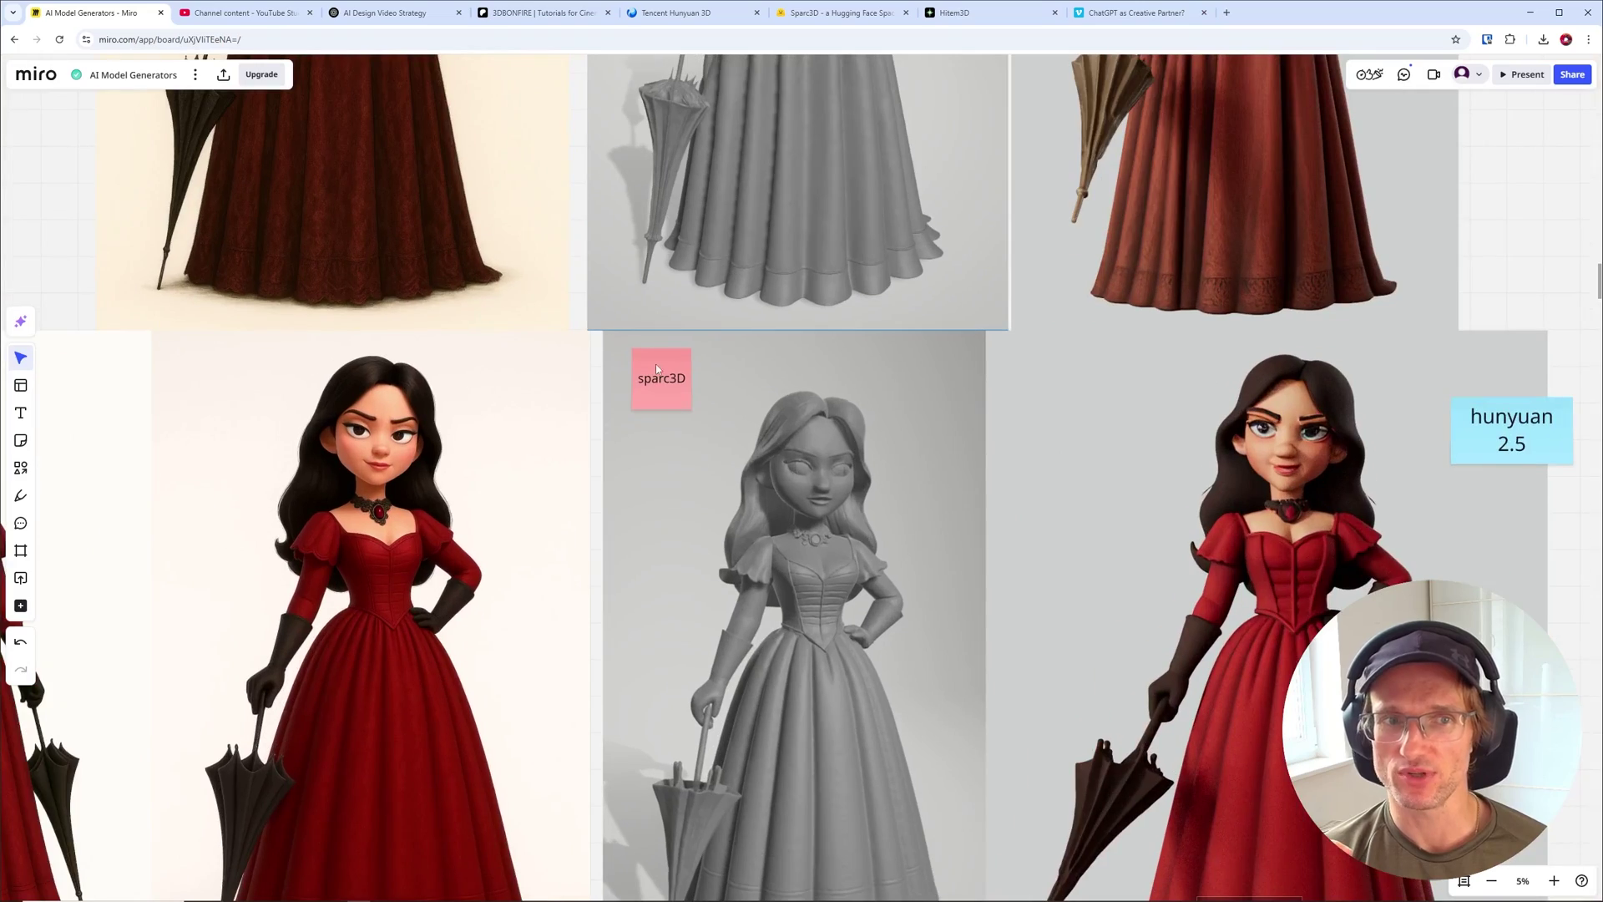
# Examine the fantasy character comparisons on the Miro board, including the hooded lantern figure and the armoured knight
pyautogui.scroll(-10, 928, 504)
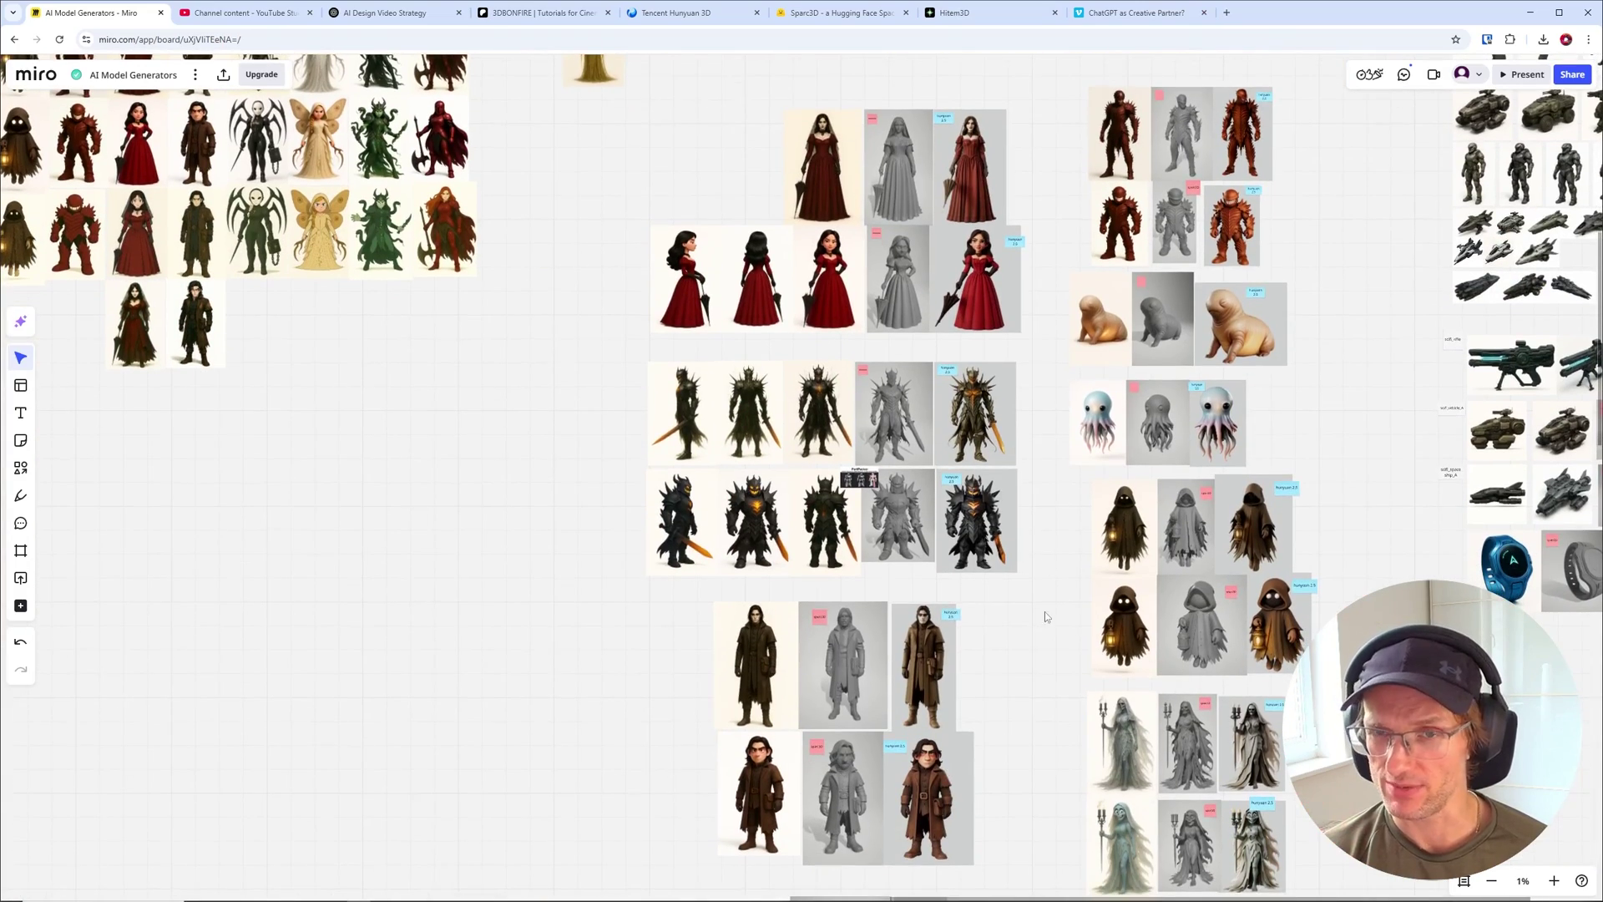
pyautogui.moveTo(917, 115); pyautogui.dragTo(274, 254, button='middle')
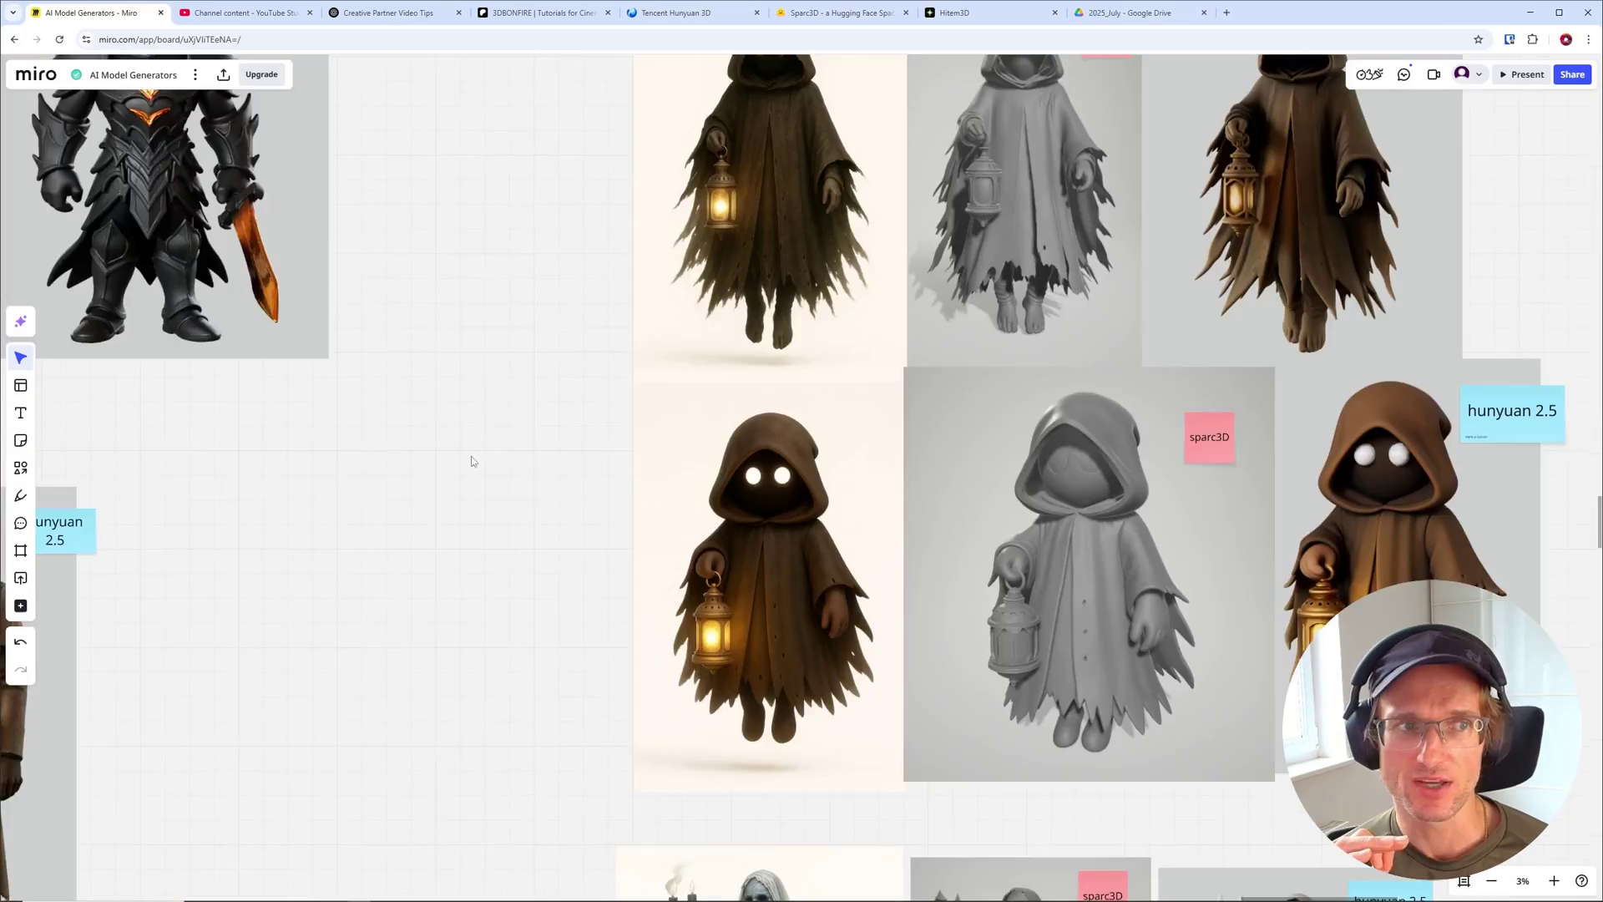
pyautogui.hscroll(-5, 469, 458)
pyautogui.scroll(3, 662, 429)
pyautogui.hscroll(-5, 568, 492)
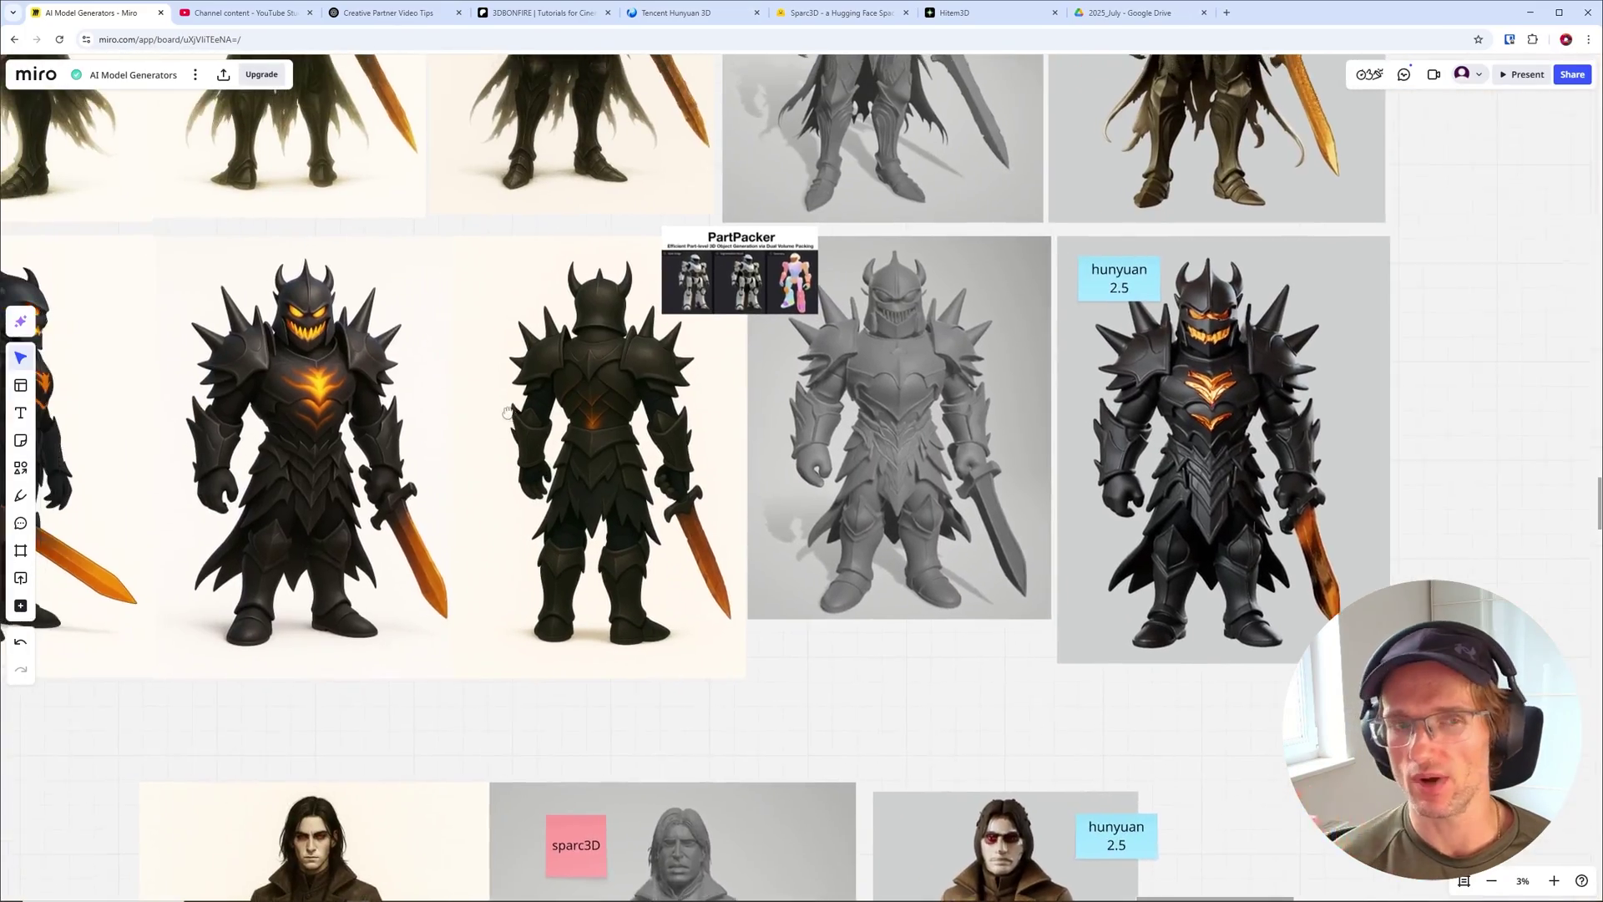
# Inspect the PartPacker image beside the armoured knight, covering its input image, segmentation result and geometry
pyautogui.scroll(5, 791, 539)
pyautogui.hscroll(6, 792, 539)
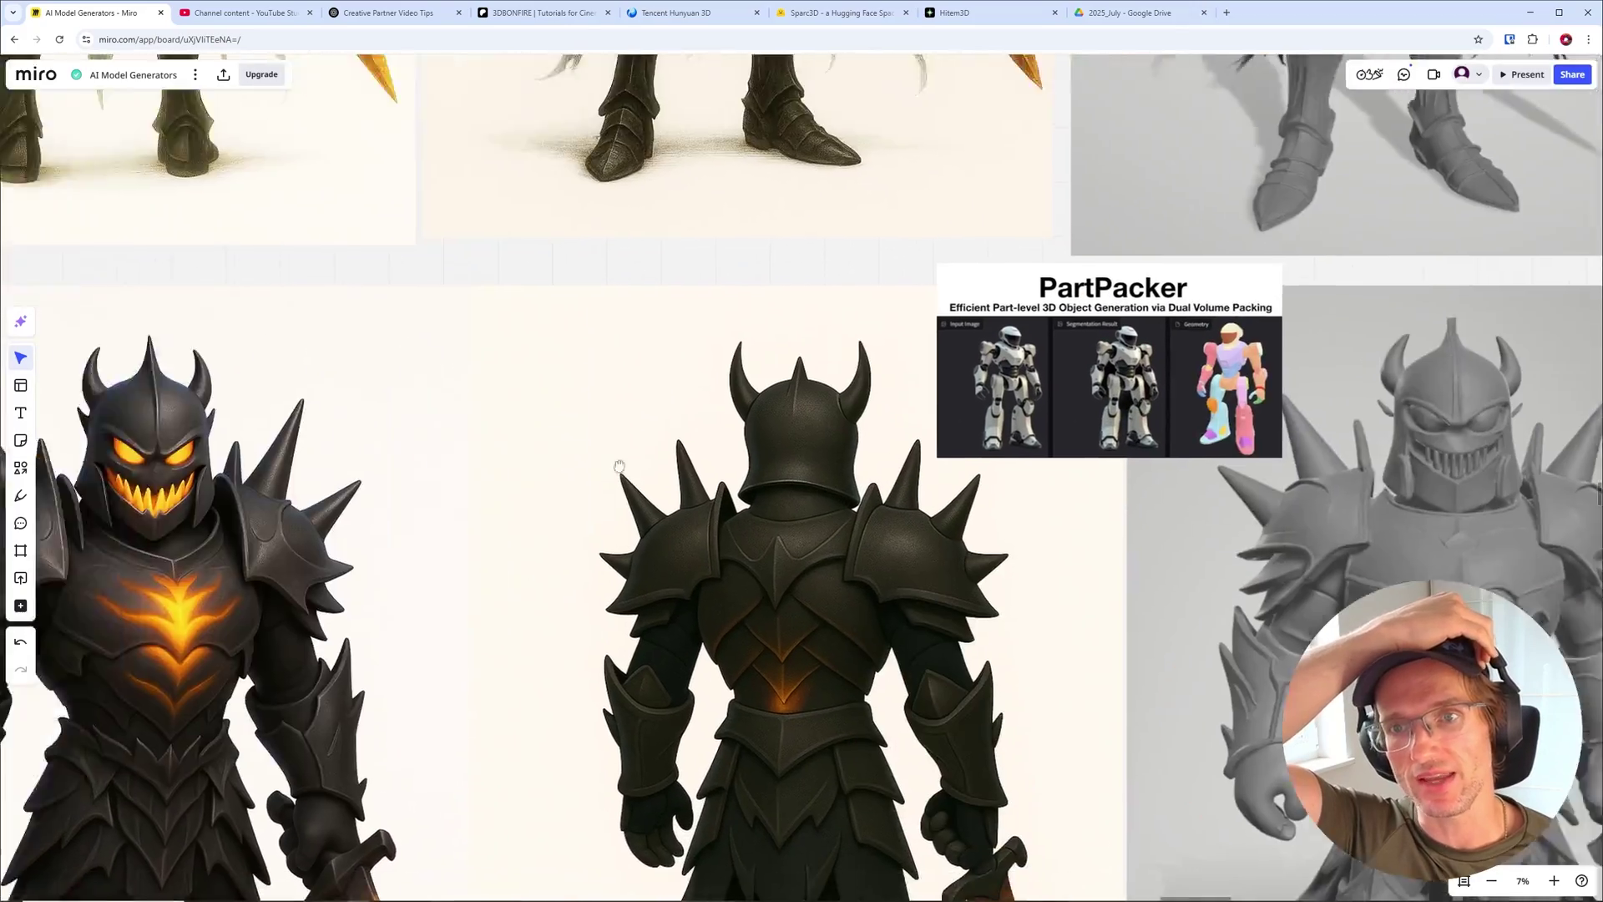
pyautogui.scroll(4, 1070, 357)
pyautogui.scroll(3, 981, 313)
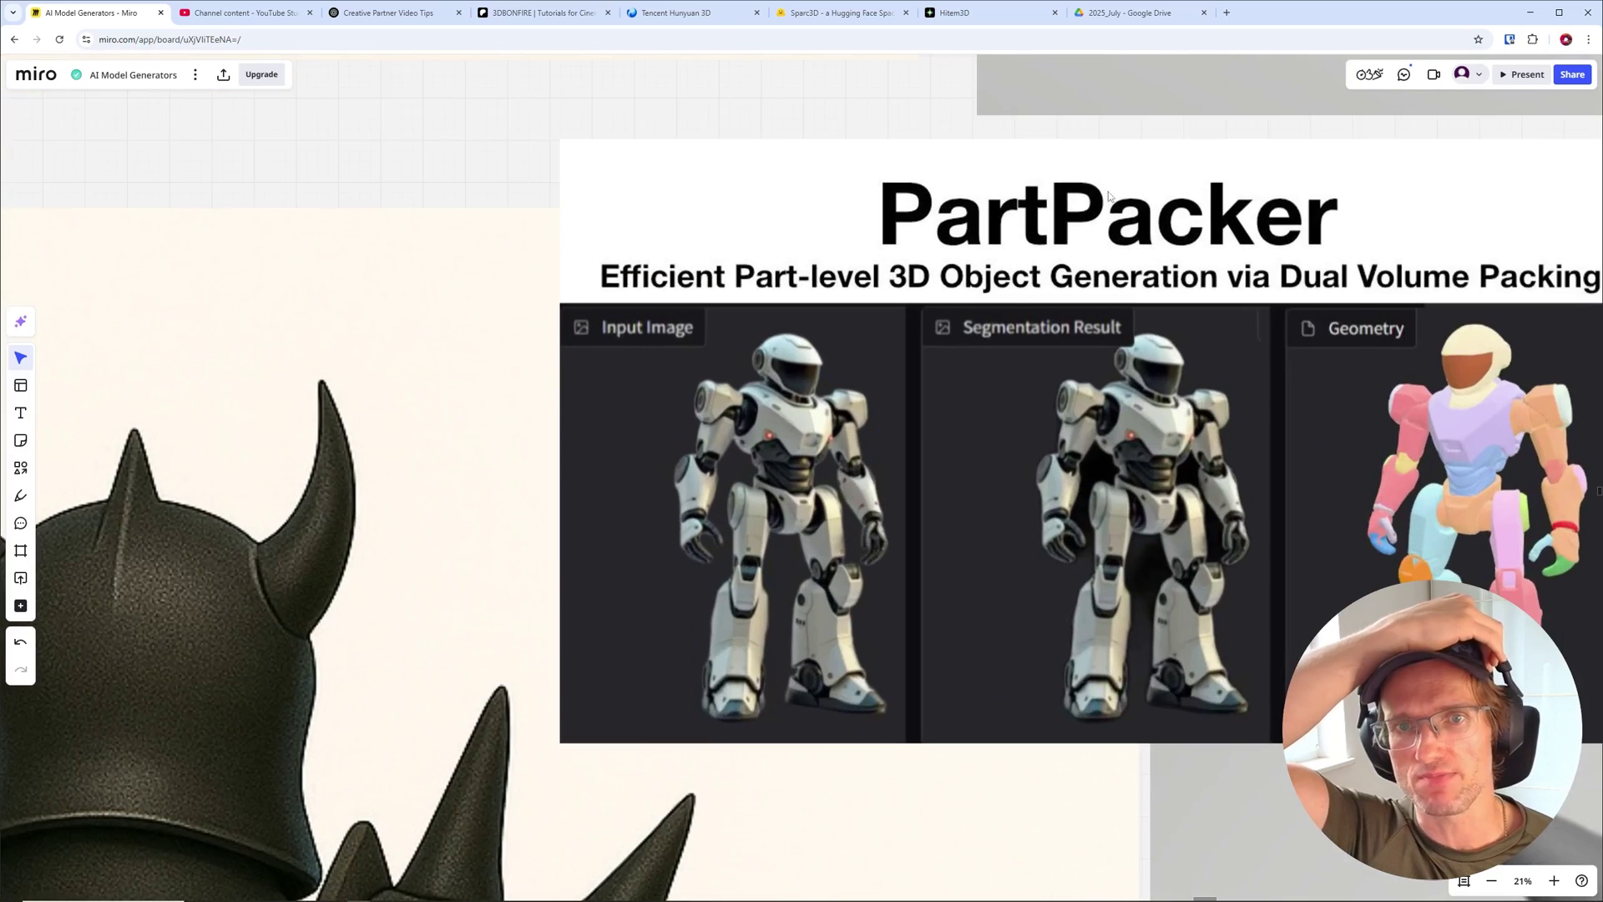
pyautogui.hscroll(3, 866, 485)
pyautogui.scroll(-1, 866, 485)
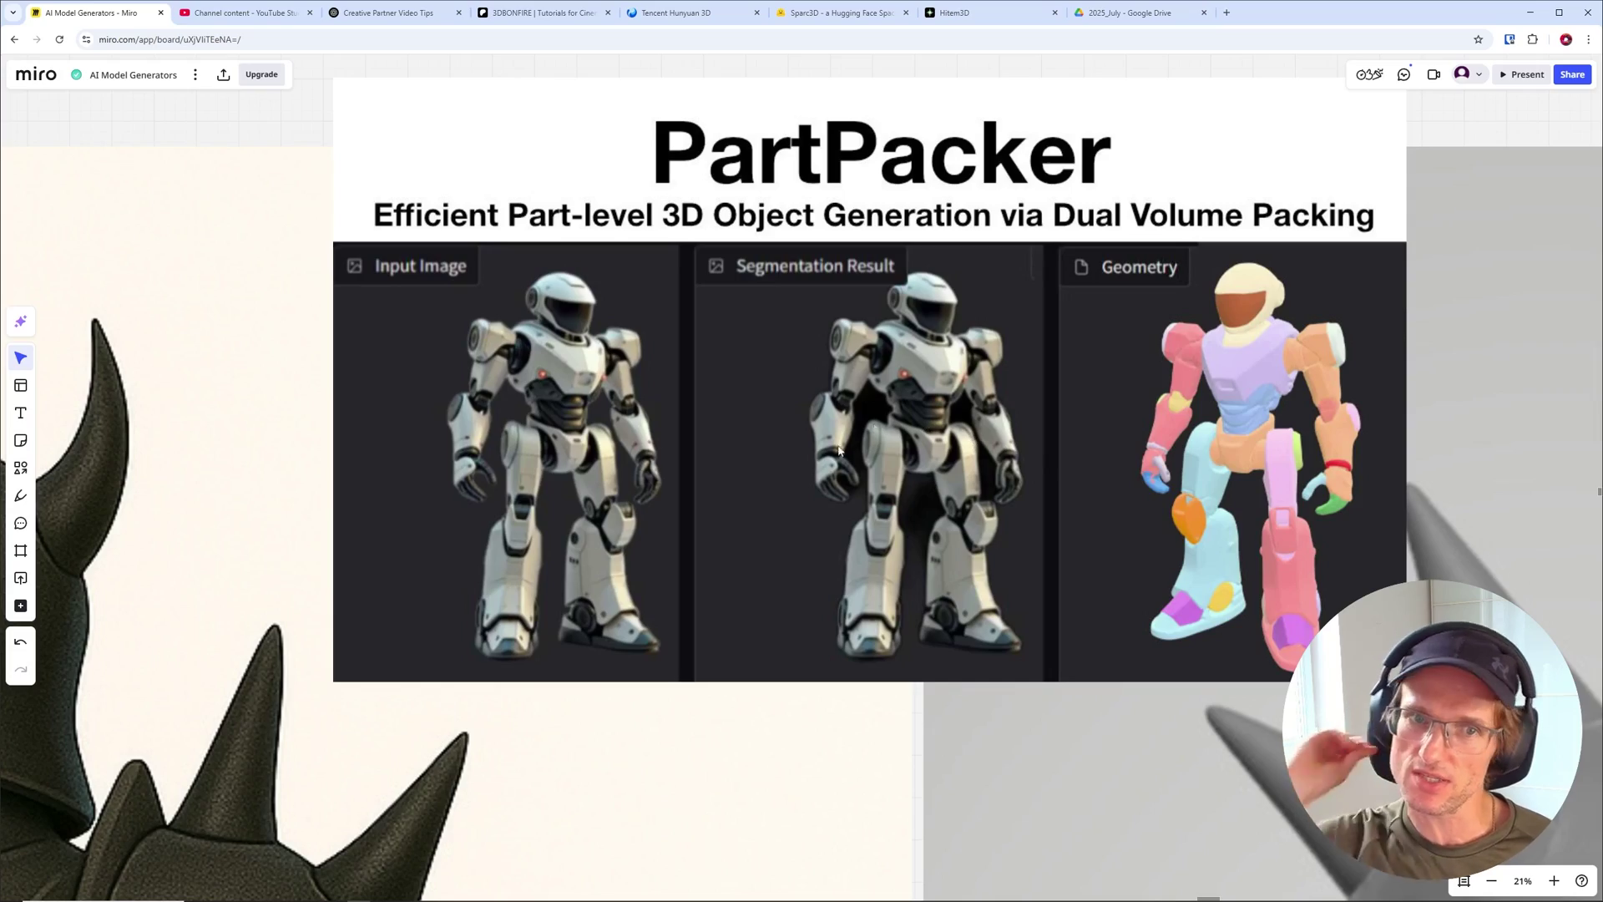
# Select the fantasy character comparisons as a group, then the whole group of sci-fi images and model comparisons
pyautogui.scroll(-10, 839, 449)
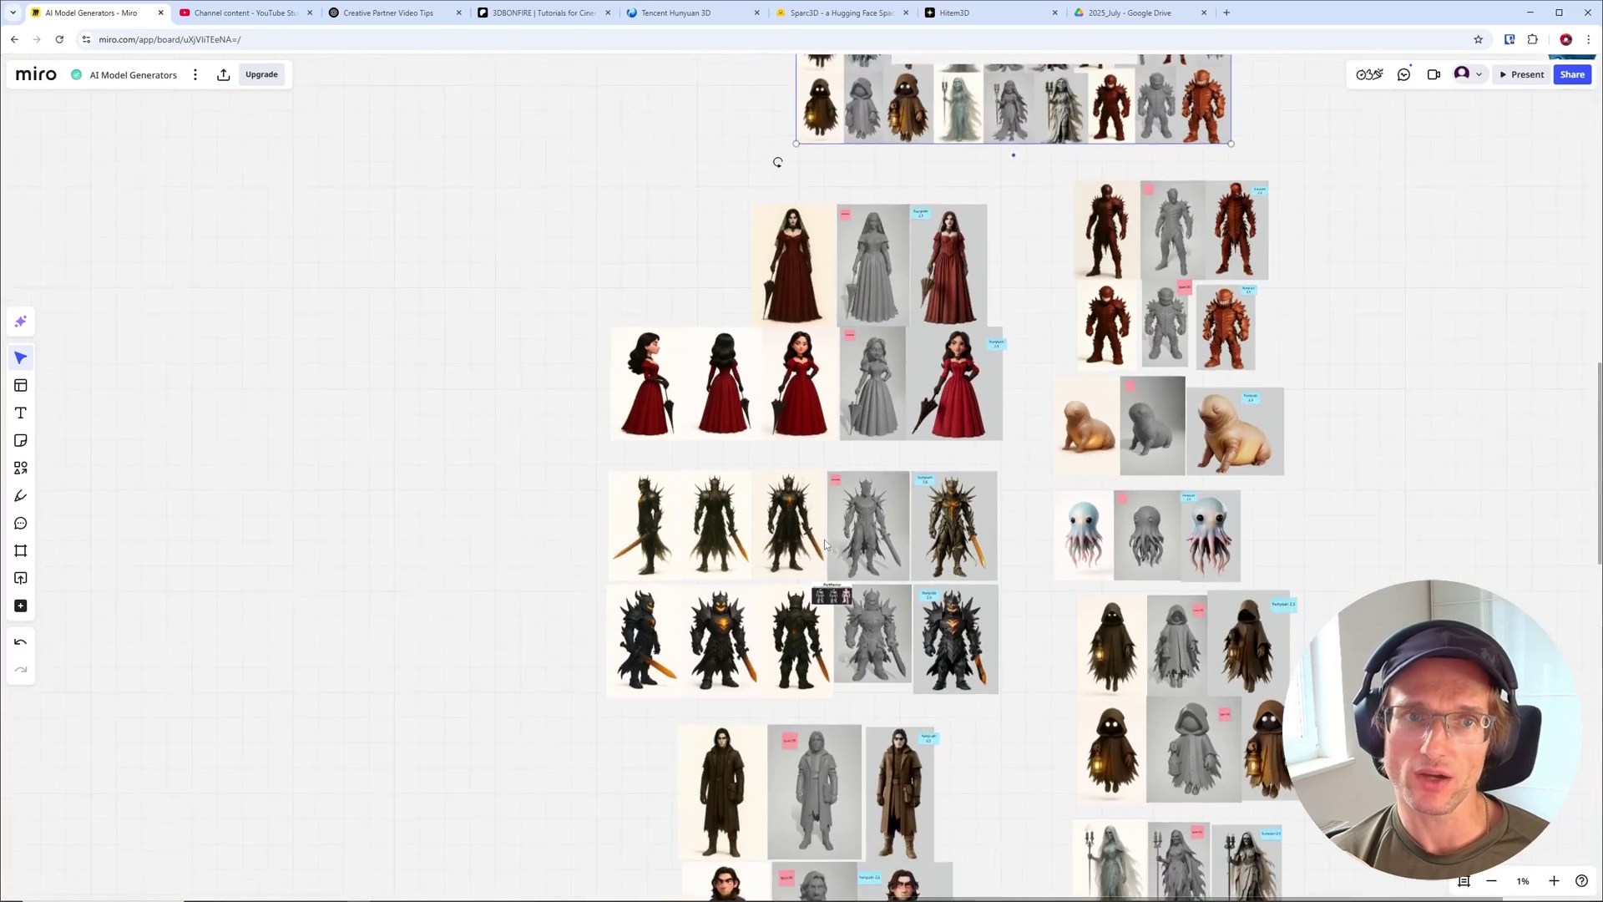
pyautogui.scroll(-2, 824, 540)
pyautogui.moveTo(649, 138); pyautogui.dragTo(1162, 837)
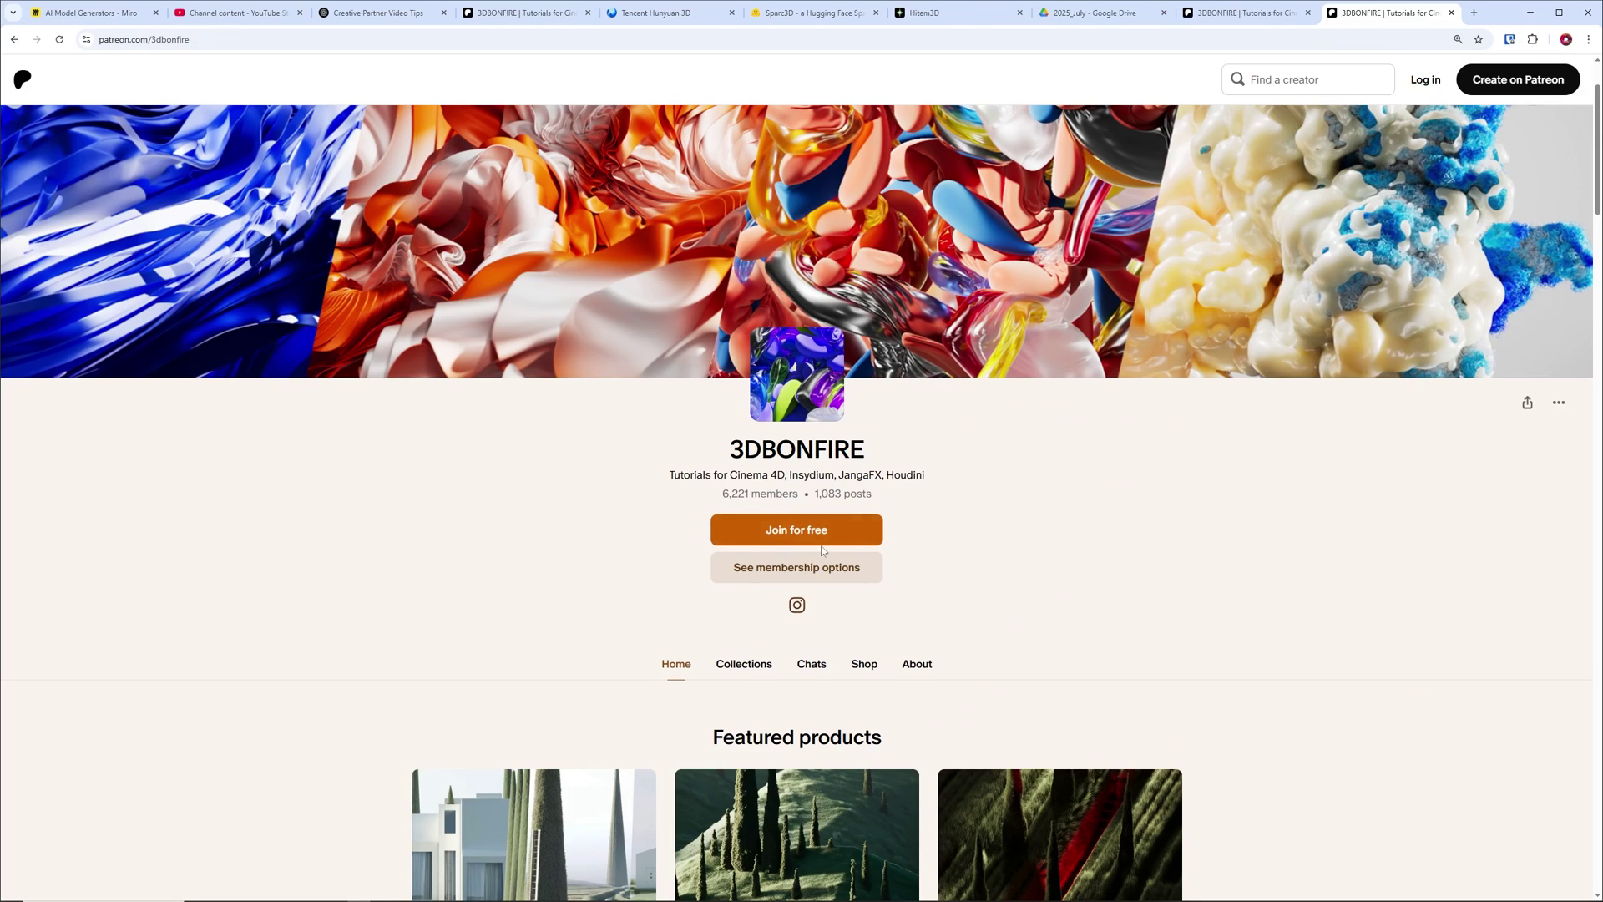
pyautogui.moveTo(1163, 127); pyautogui.dragTo(777, 768)
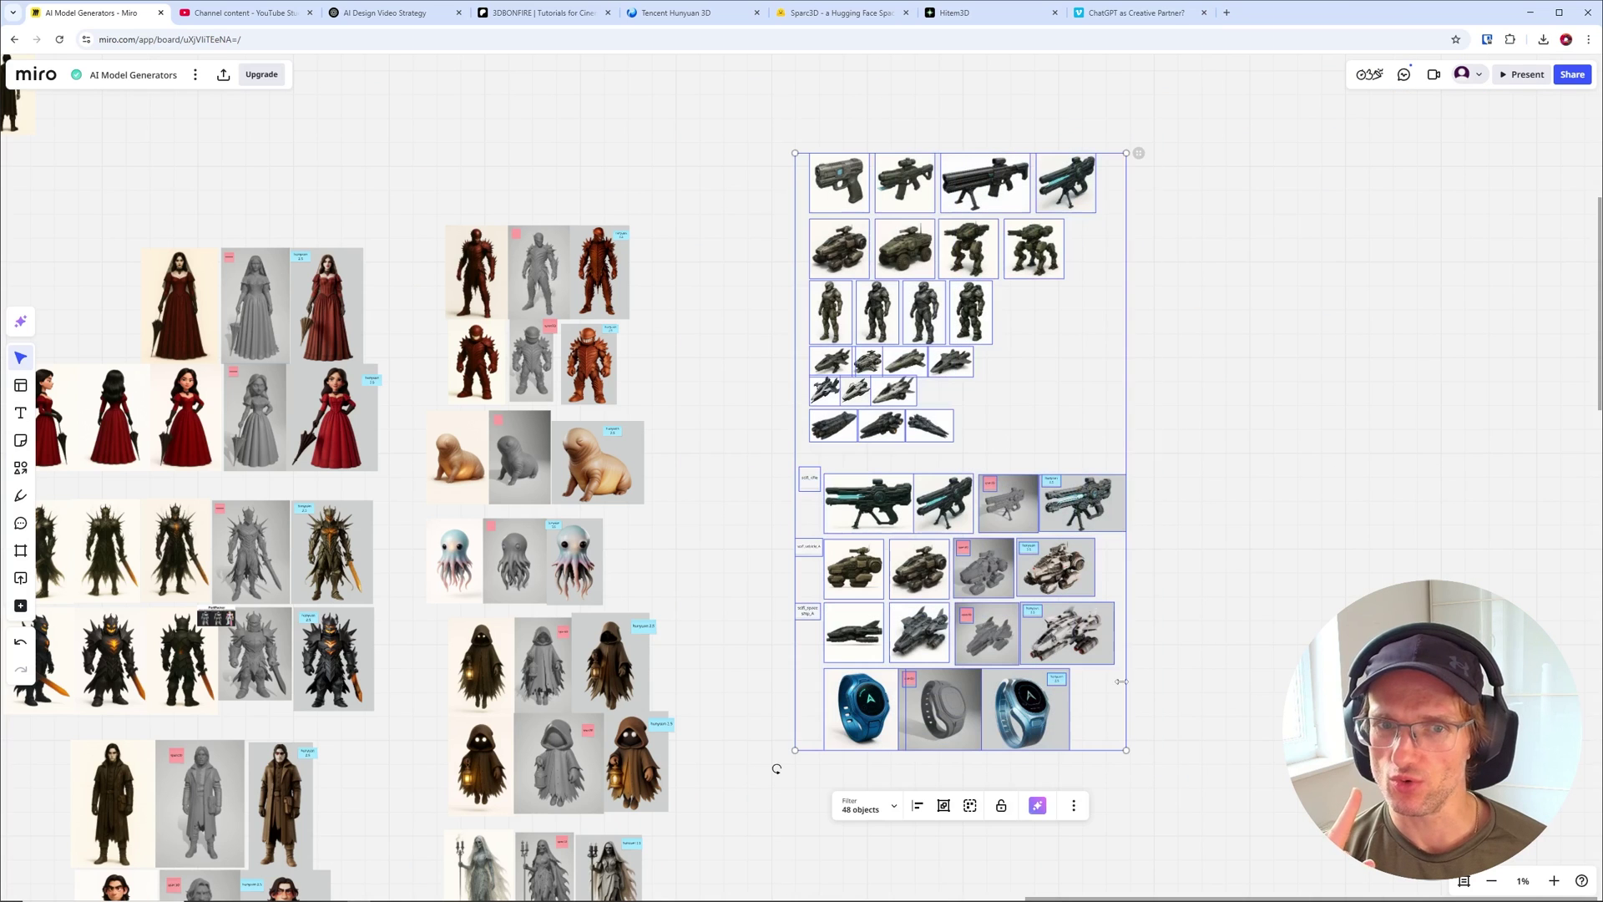
# Examine the sci-fi concept images of weapons, vehicles, mechs, soldiers and spaceships
pyautogui.scroll(5, 956, 379)
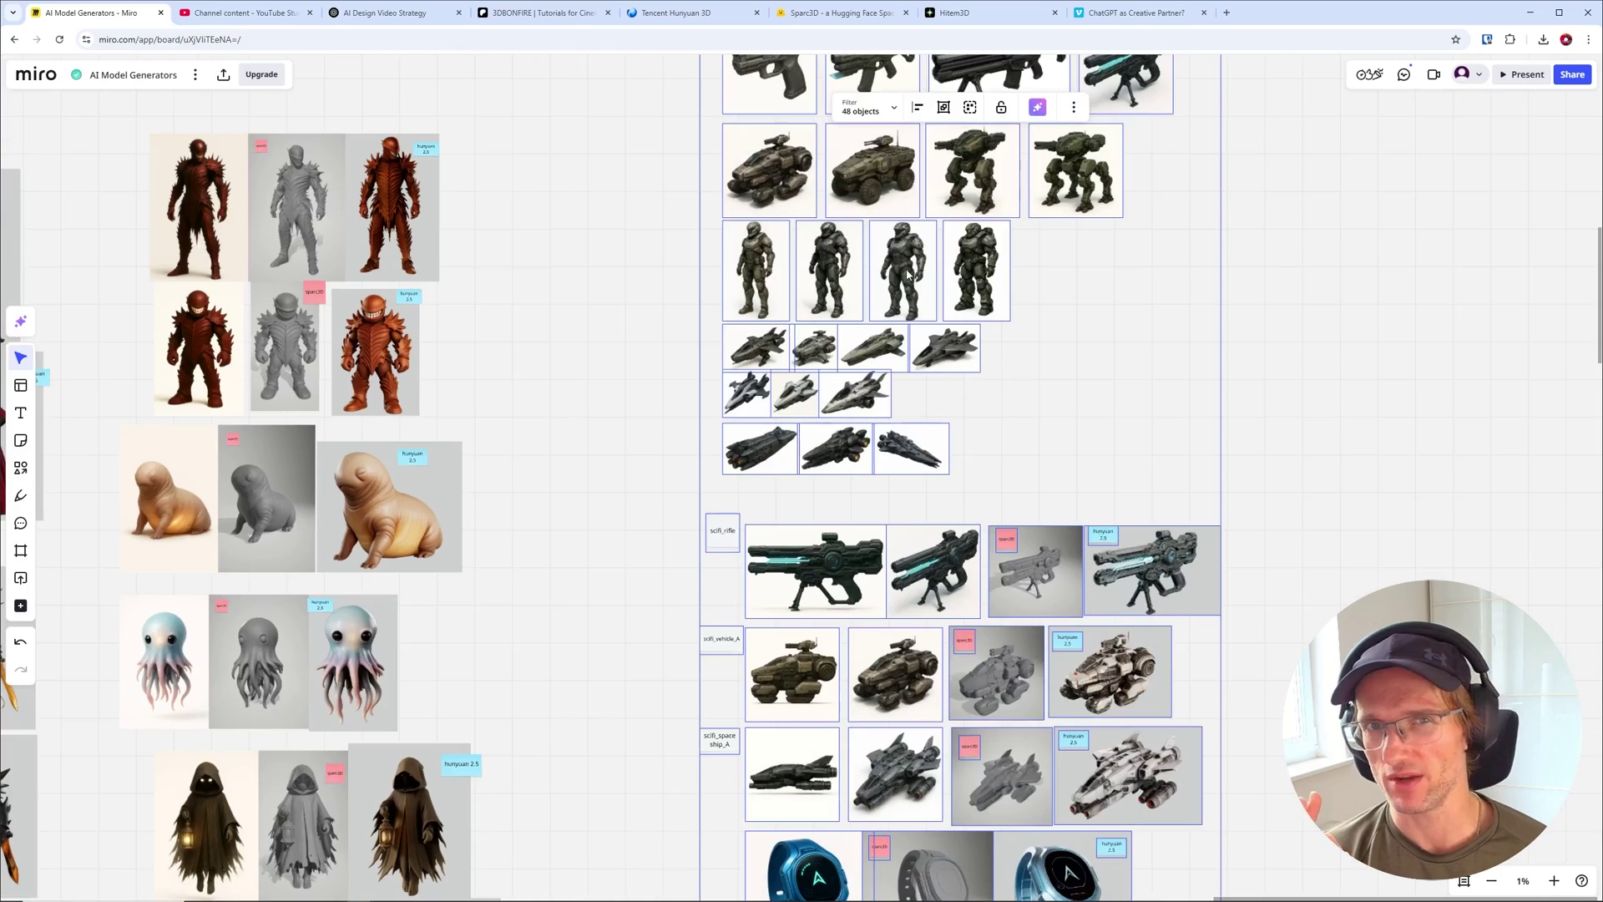
pyautogui.scroll(2, 884, 347)
pyautogui.scroll(4, 804, 332)
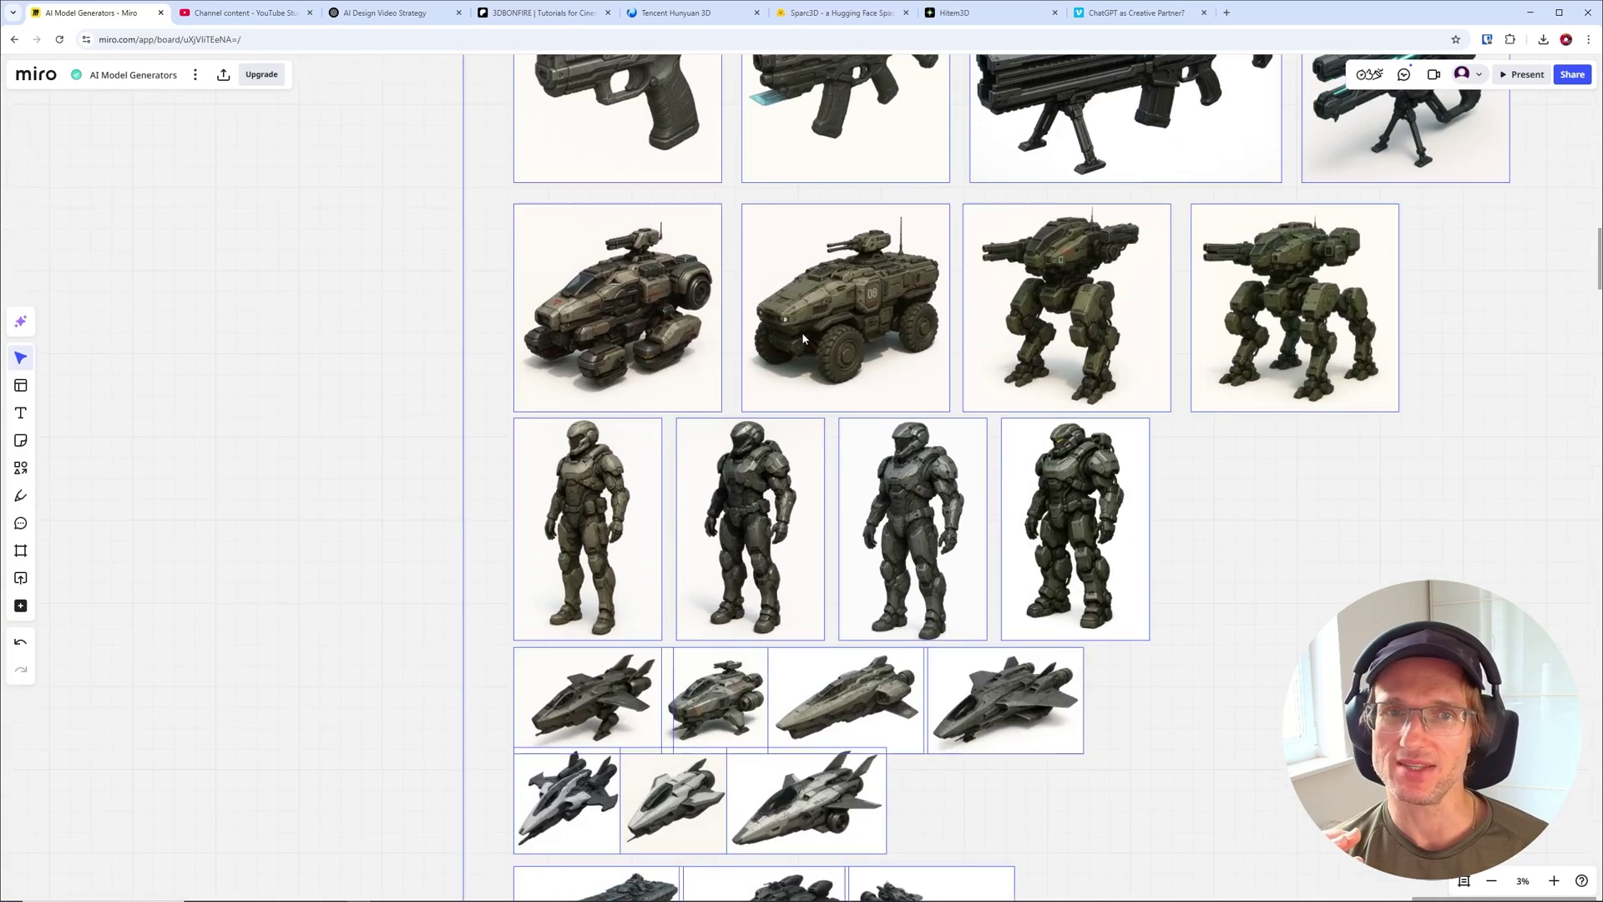
pyautogui.scroll(4, 738, 316)
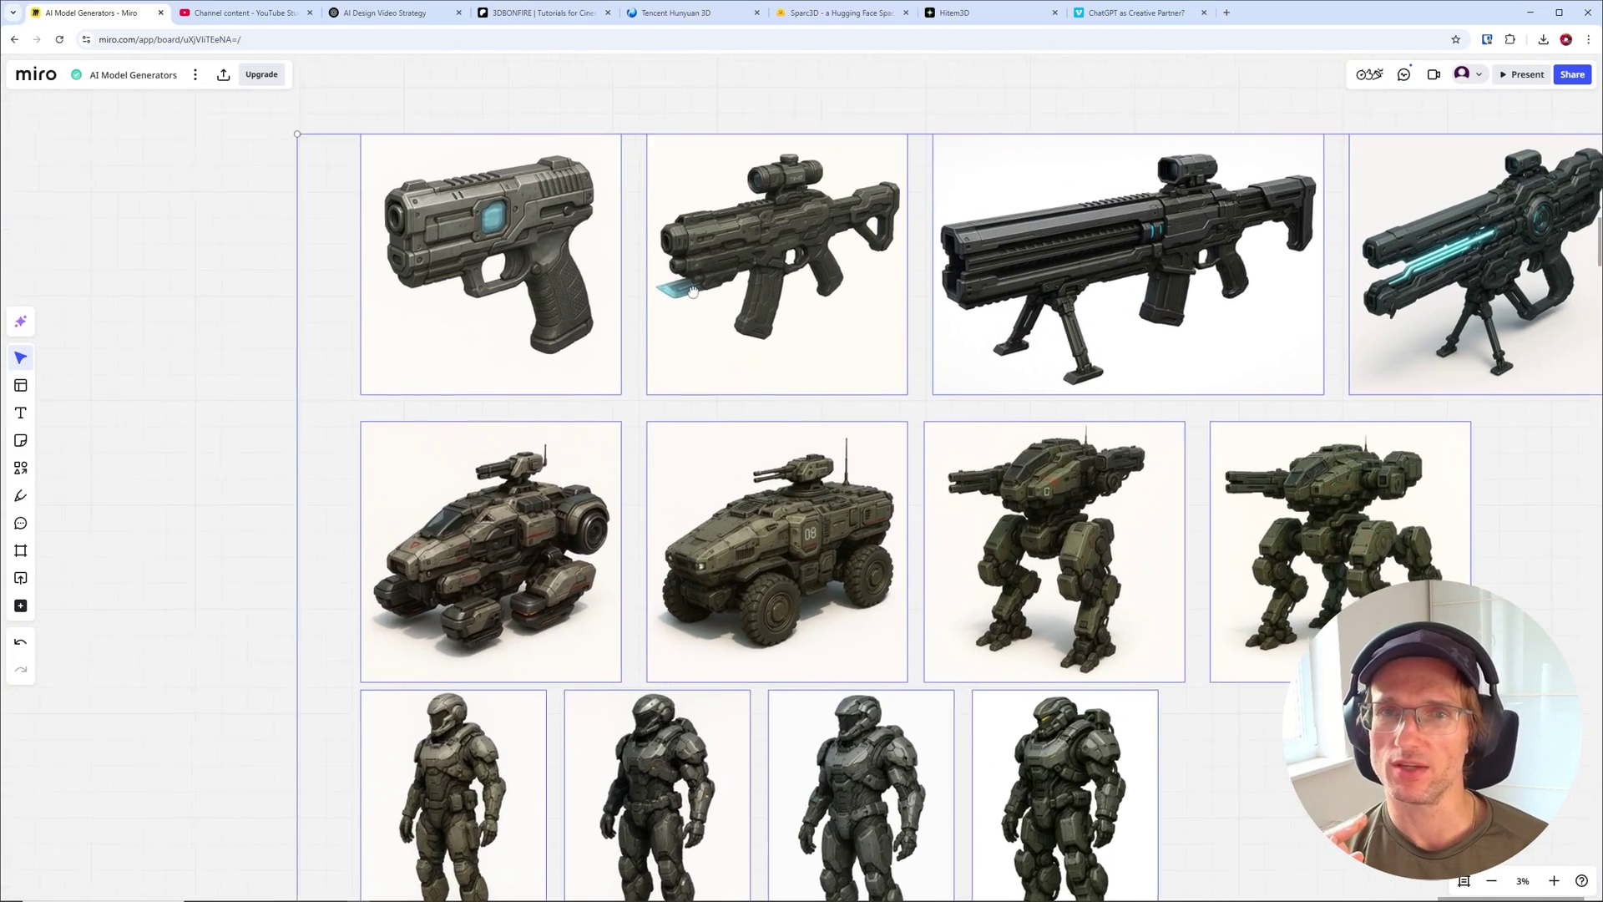
pyautogui.scroll(-3, 869, 656)
pyautogui.scroll(4, 835, 458)
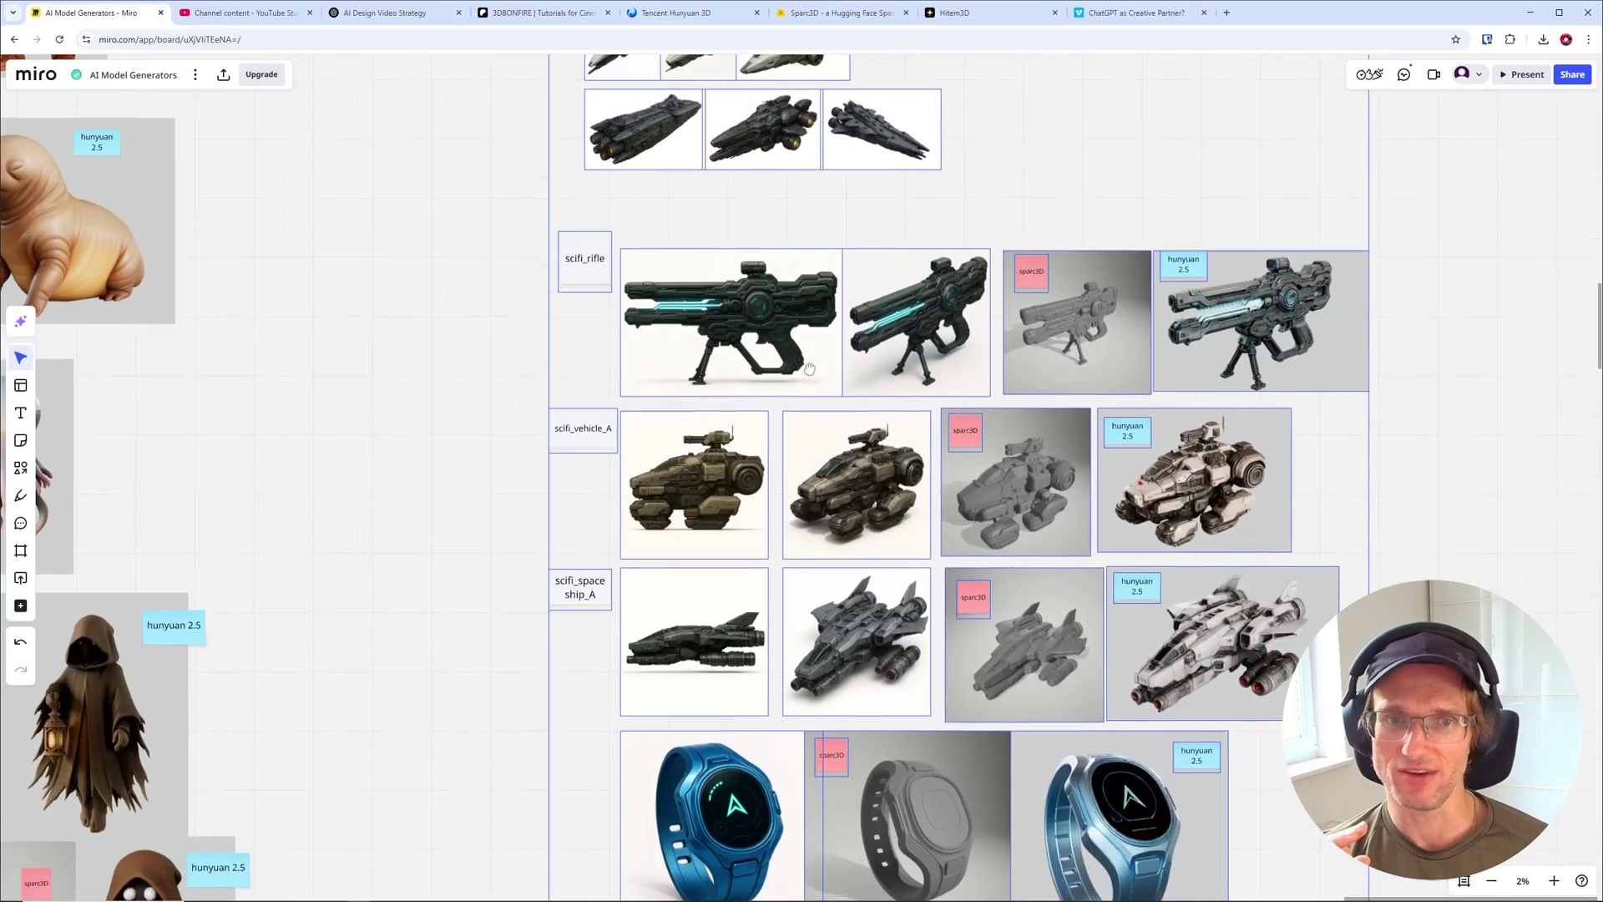
# Examine the side and perspective source images of scifi_rifle and scifi_vehicle_A up close
pyautogui.scroll(5, 950, 387)
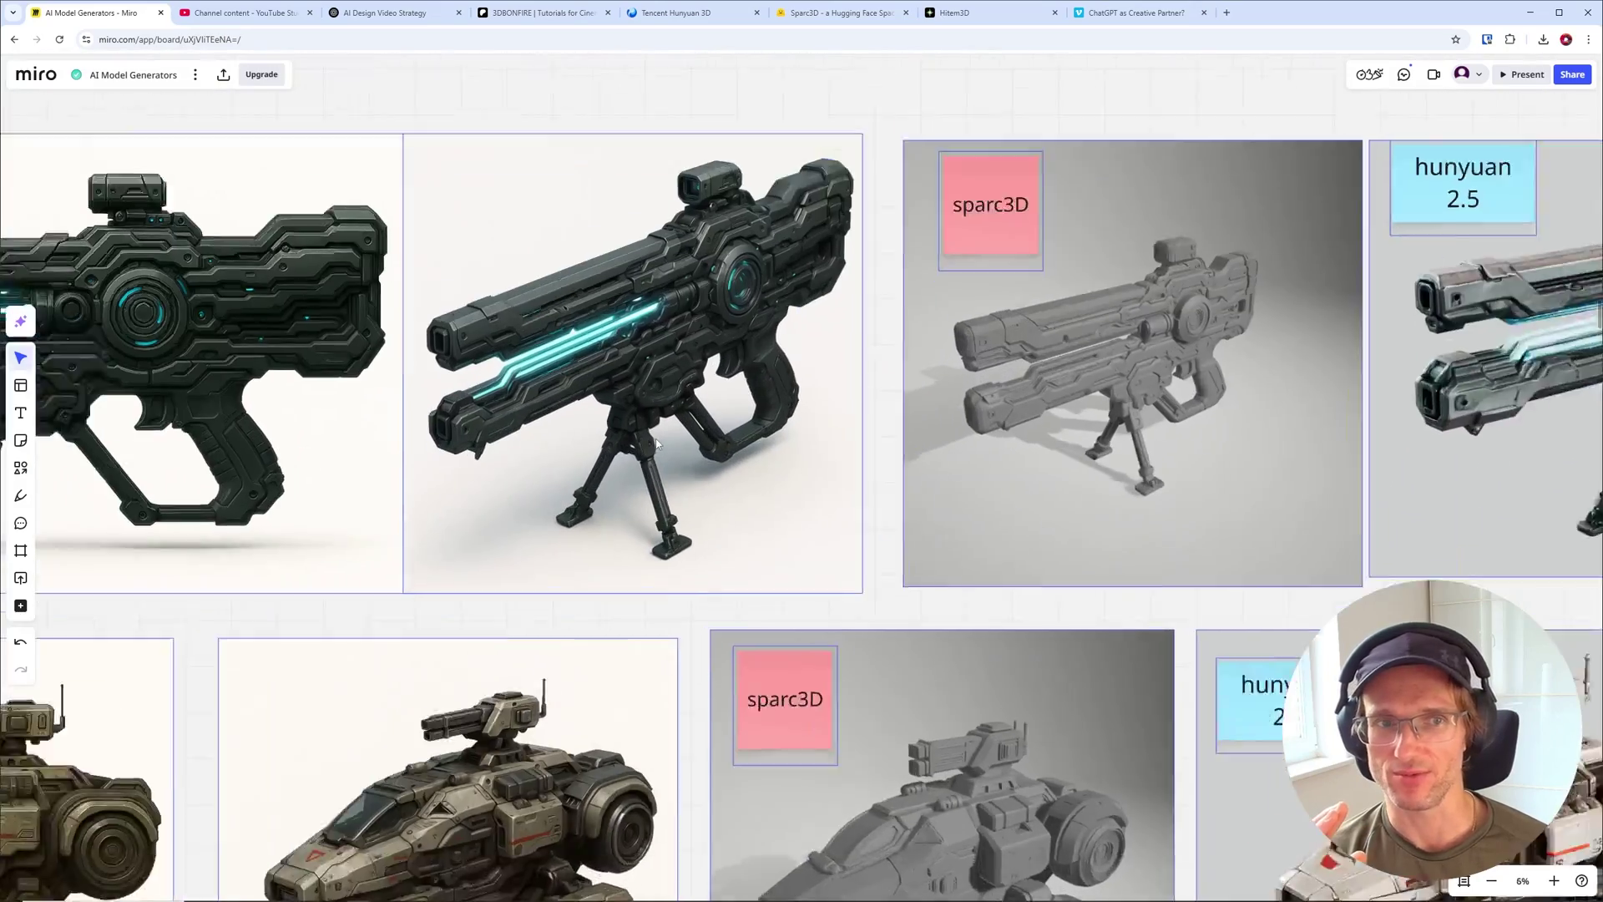
pyautogui.scroll(1, 656, 444)
pyautogui.moveTo(657, 444); pyautogui.dragTo(1209, 564, button='middle')
pyautogui.moveTo(640, 567); pyautogui.dragTo(884, 543, button='middle')
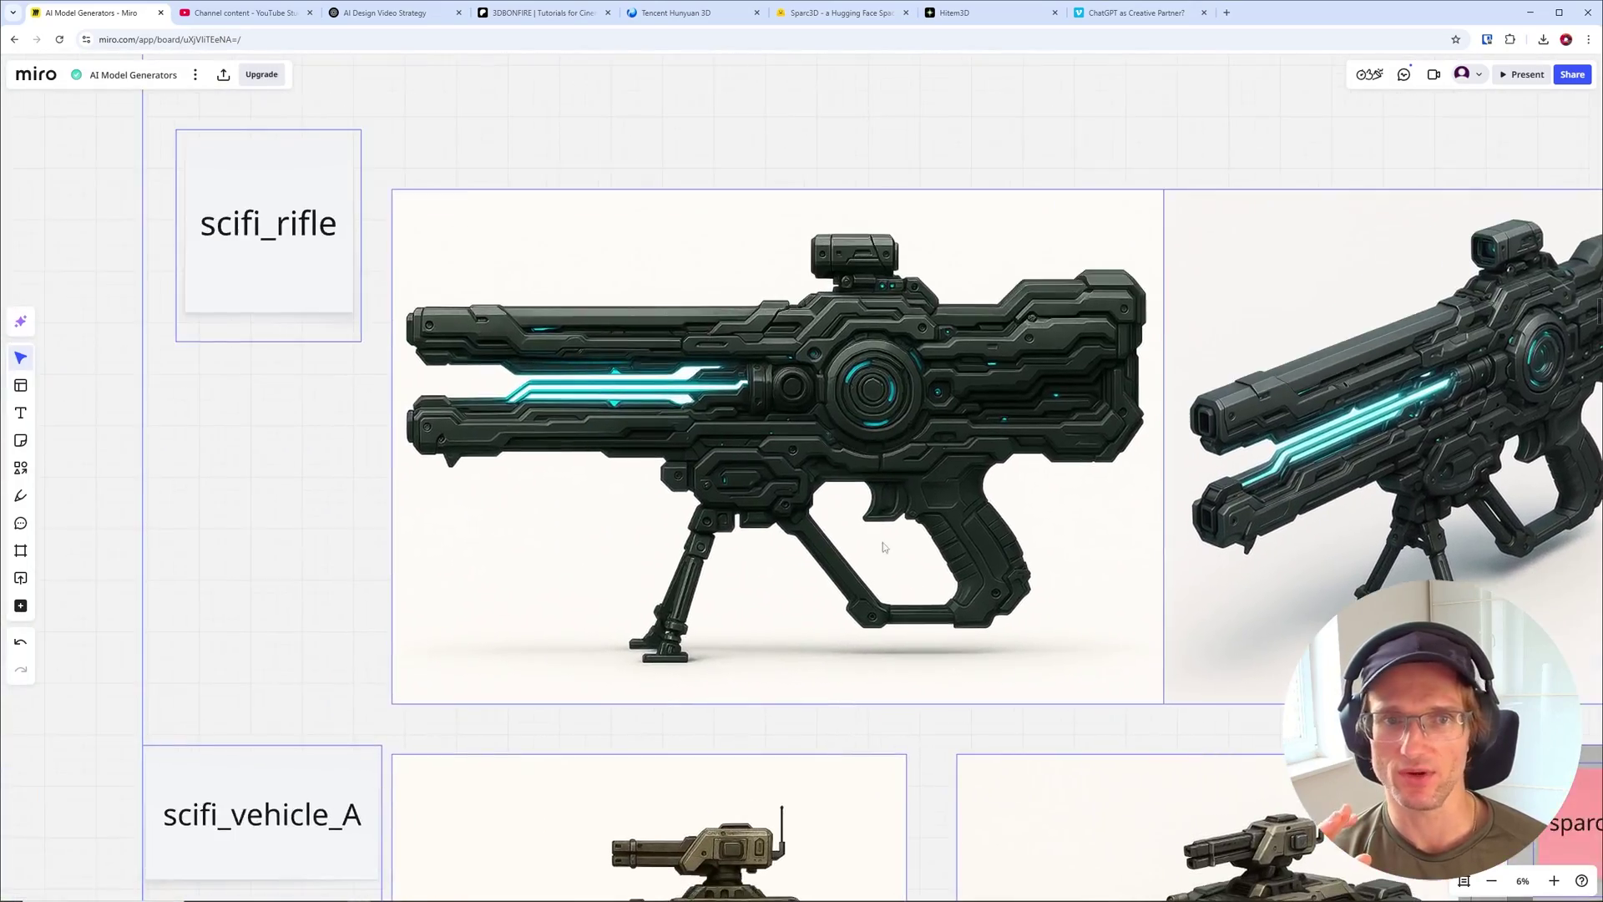
pyautogui.moveTo(779, 803); pyautogui.dragTo(889, 317, button='middle')
pyautogui.moveTo(805, 528); pyautogui.dragTo(556, 474, button='middle')
pyautogui.moveTo(323, 457); pyautogui.dragTo(574, 443, button='middle')
pyautogui.hscroll(3, 348, 283)
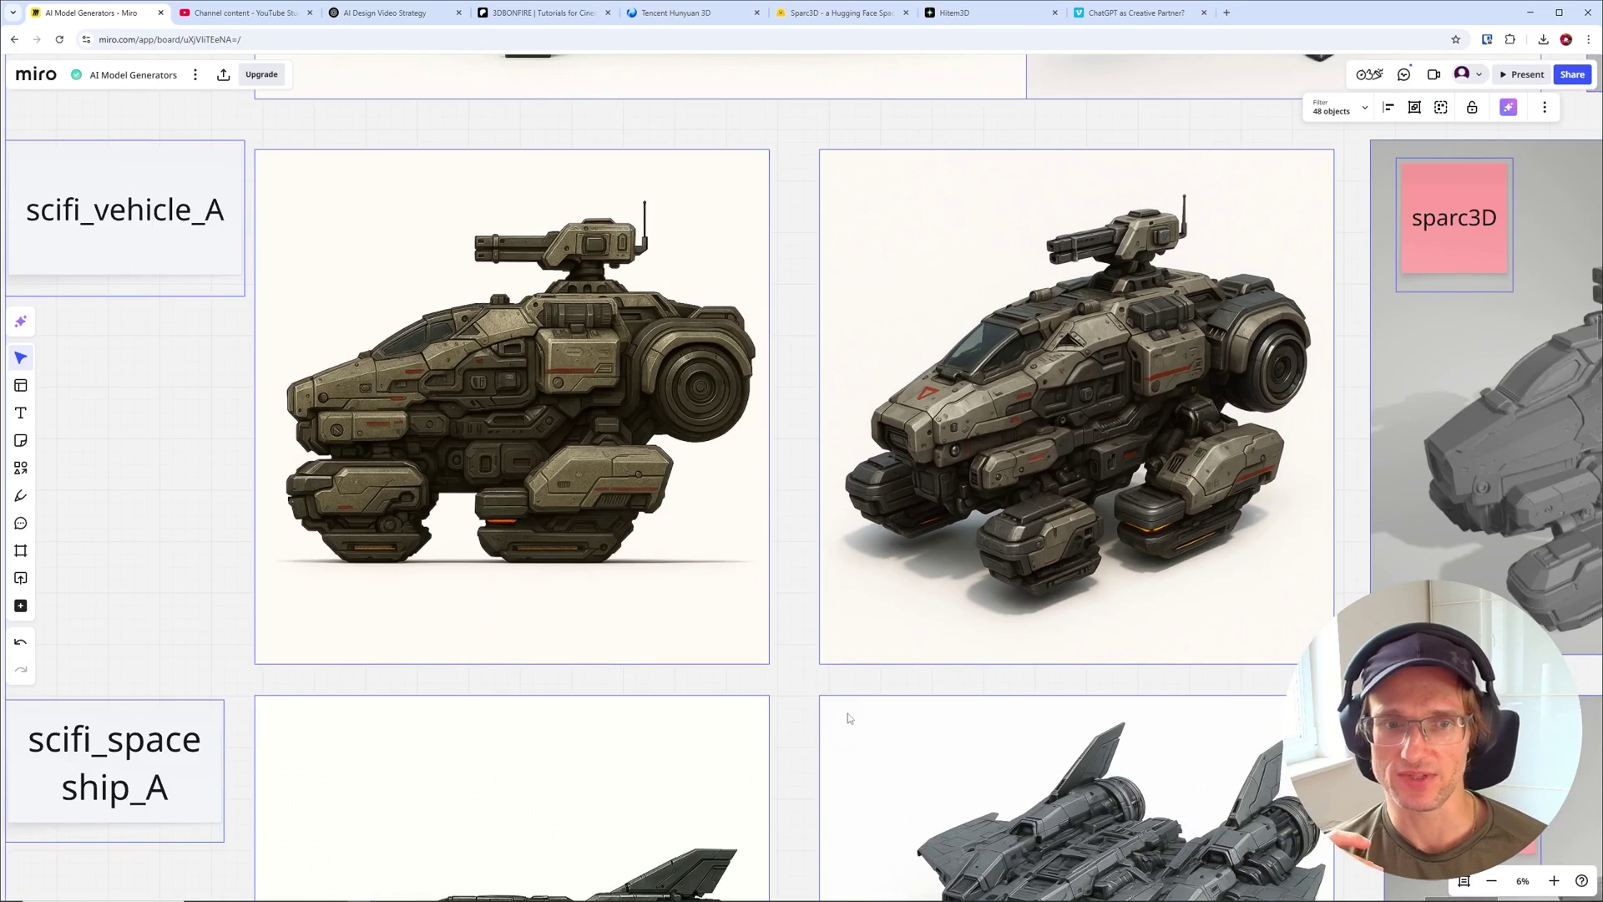
# Examine the scifi_spaceship_A source images and the blue smartwatch row below them
pyautogui.scroll(-5, 895, 347)
pyautogui.hscroll(-2, 896, 347)
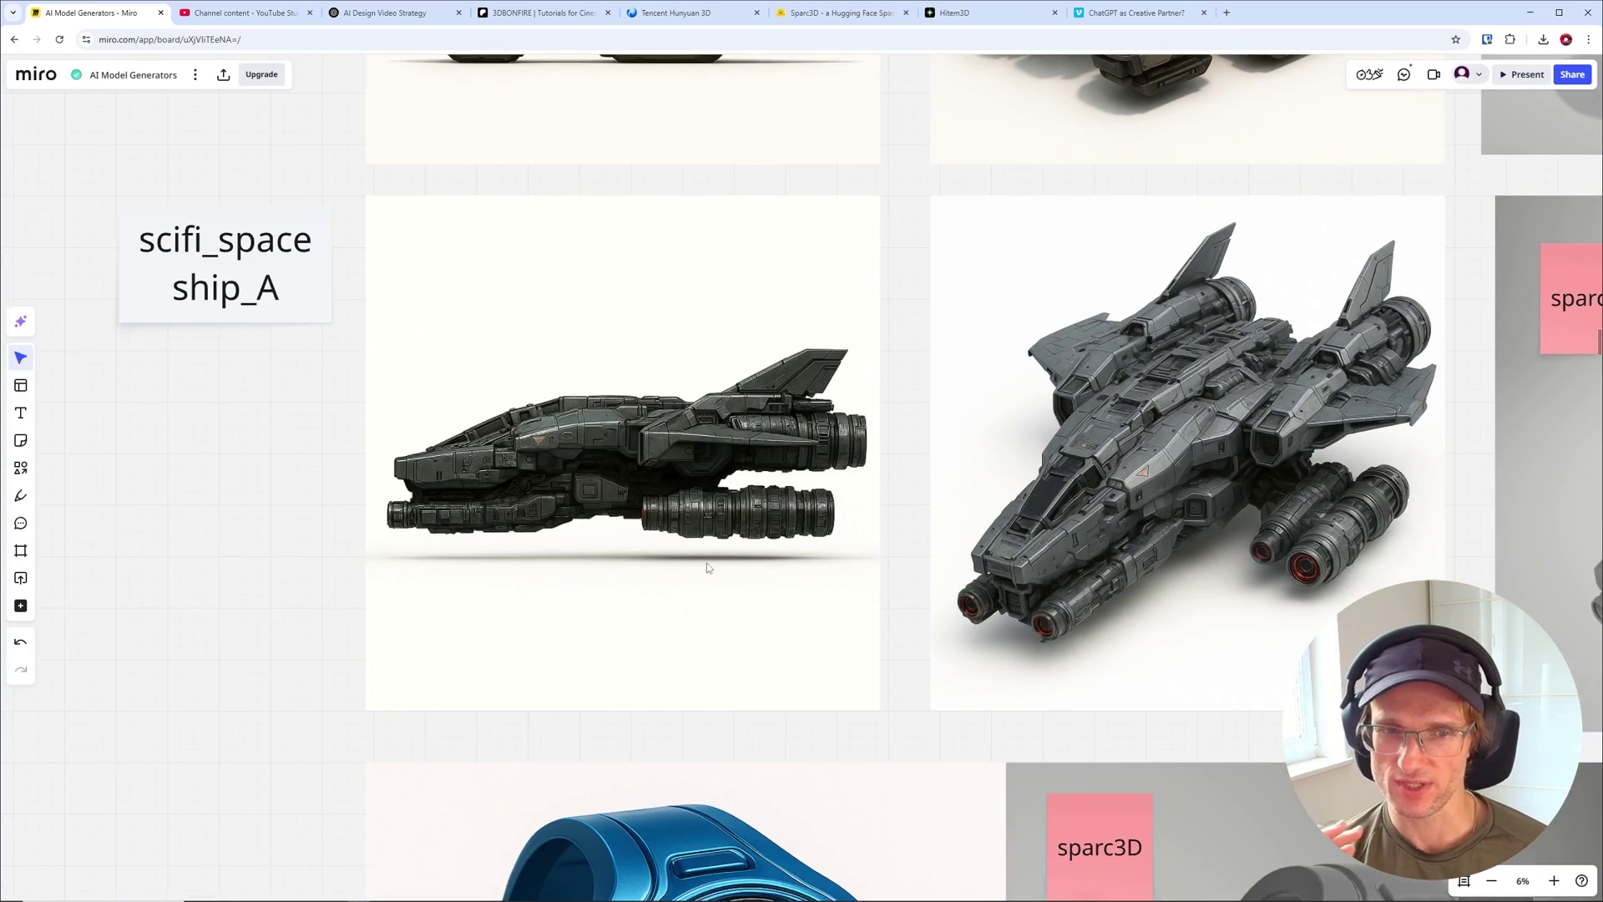
pyautogui.scroll(-3, 835, 543)
pyautogui.keyDown('ctrl'); pyautogui.scroll(-2, 874, 310); pyautogui.keyUp('ctrl')
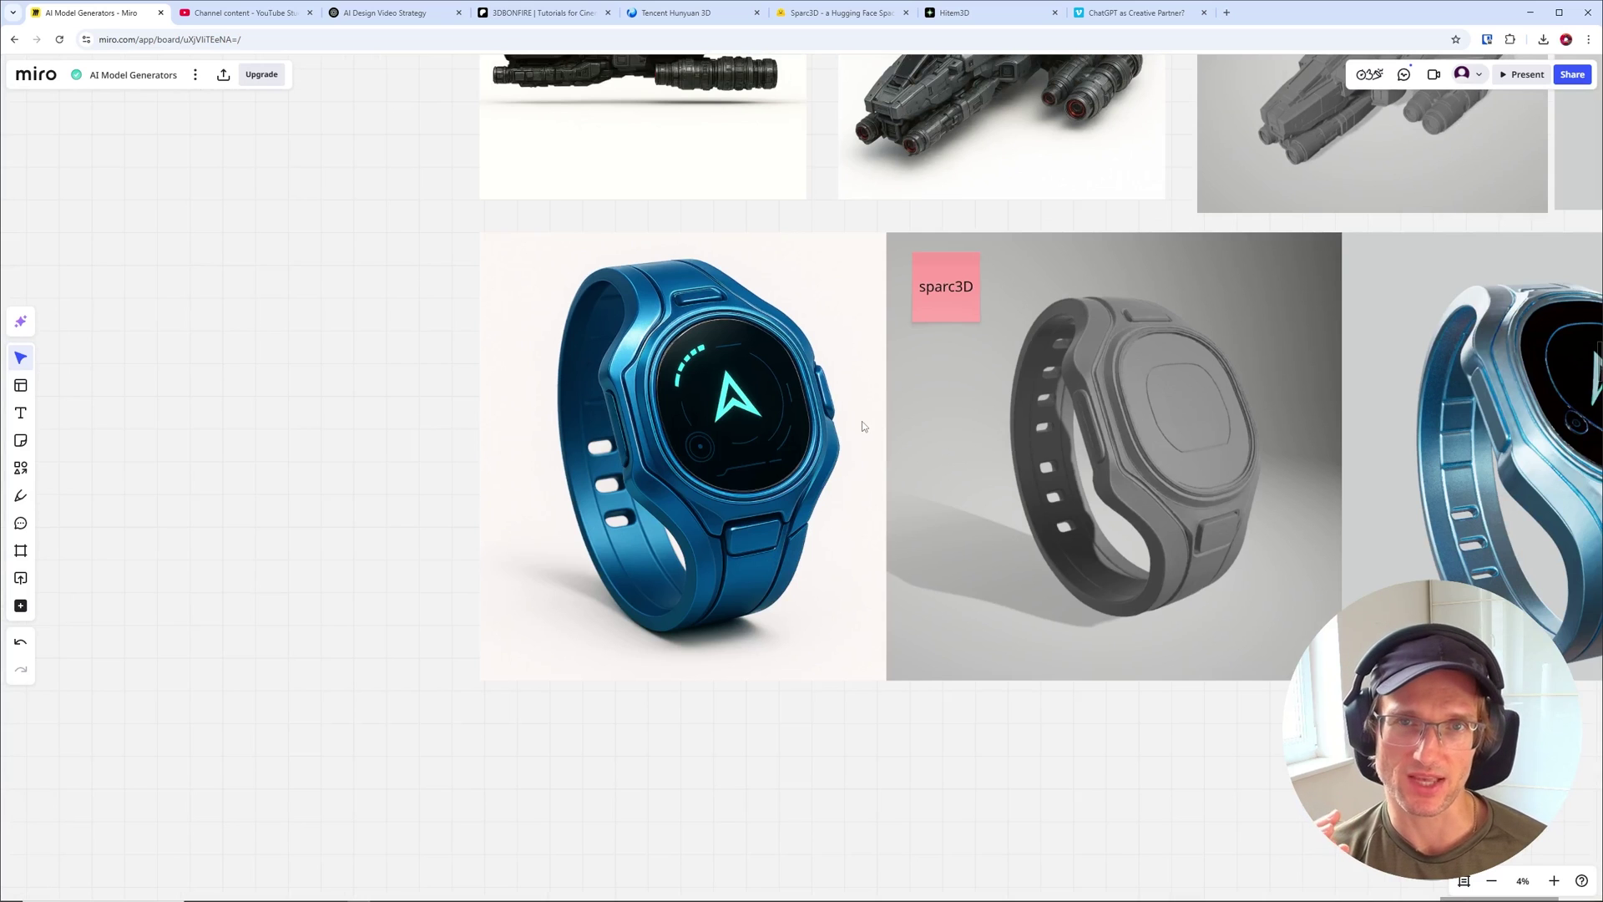
pyautogui.keyDown('ctrl'); pyautogui.scroll(-3, 868, 367); pyautogui.keyUp('ctrl')
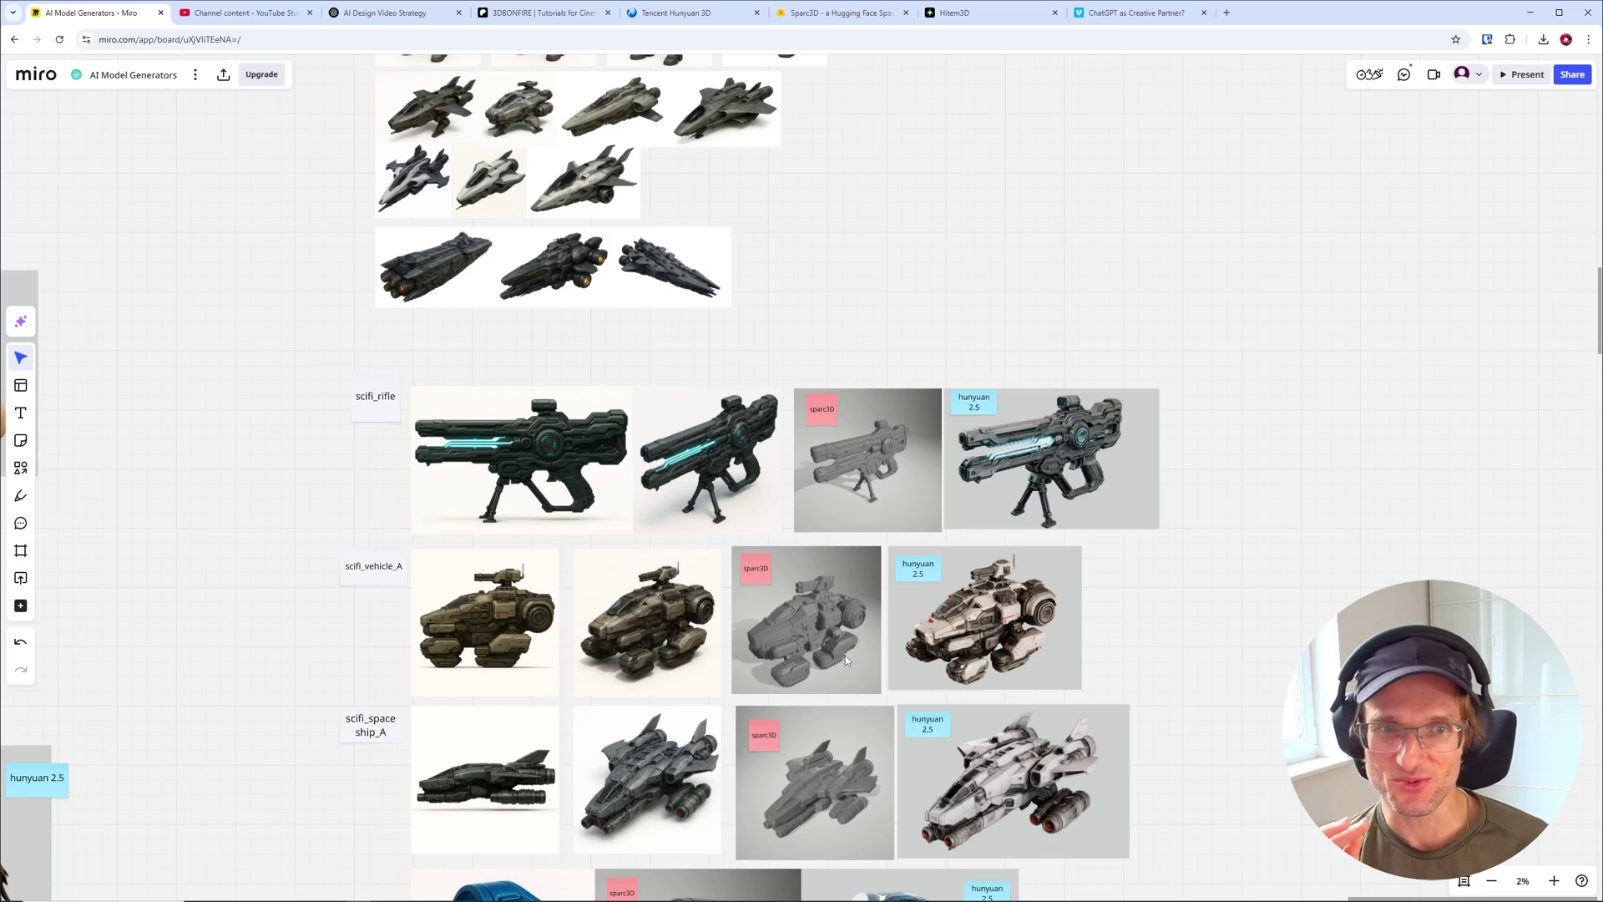
# Compare the rifle's sparc3D and hunyuan 2.5 results with its source image
pyautogui.keyDown('ctrl'); pyautogui.scroll(5, 844, 678); pyautogui.keyUp('ctrl')
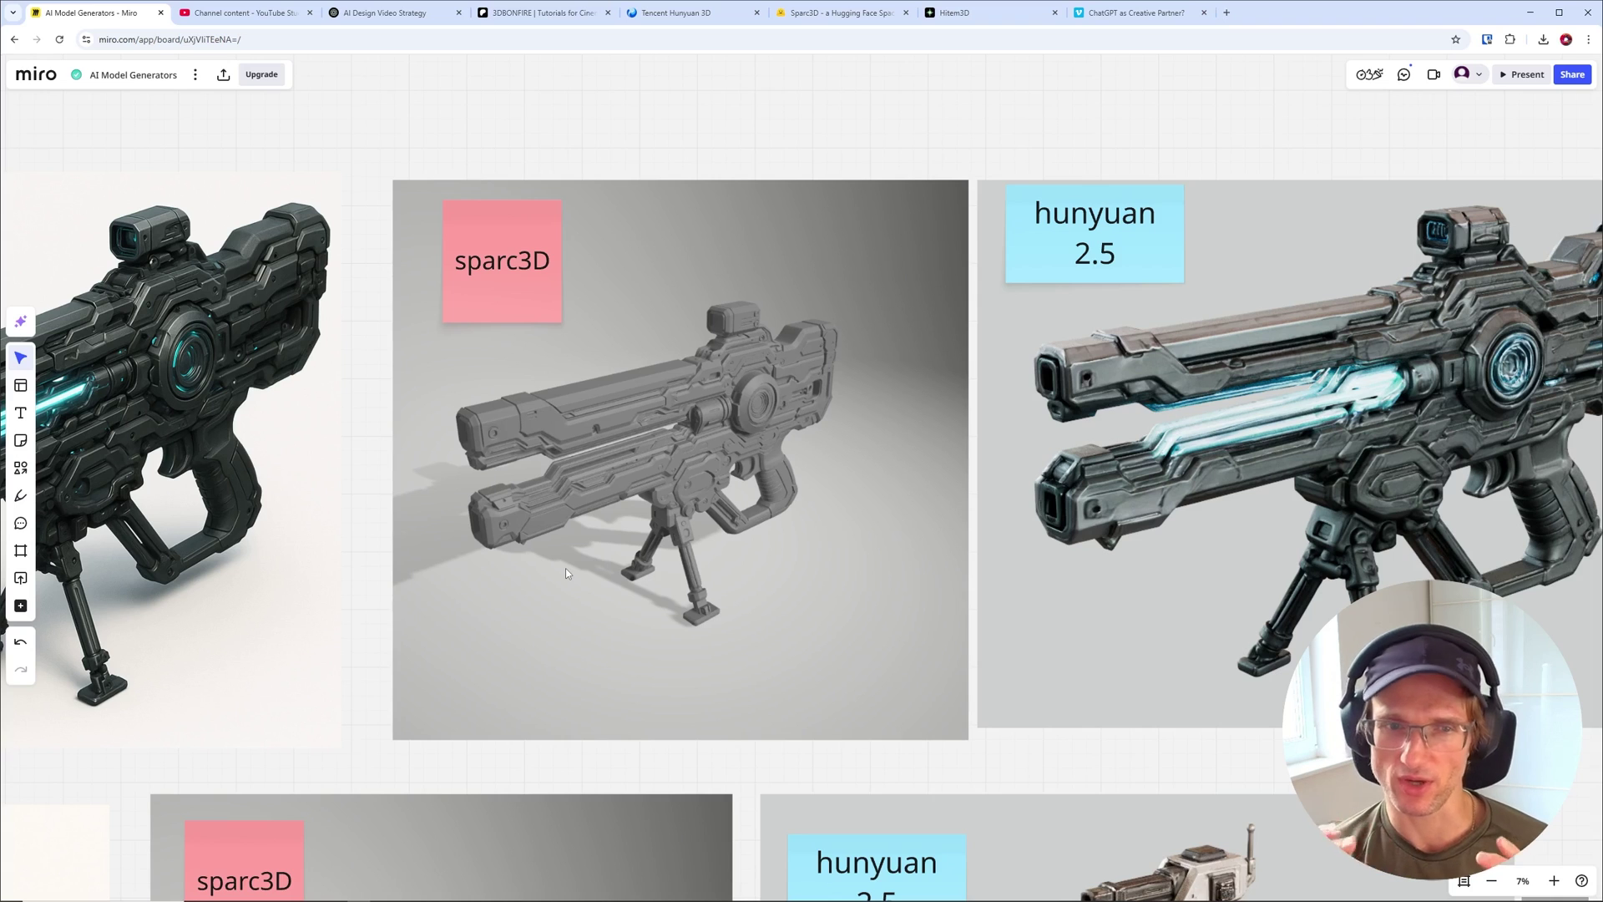
pyautogui.moveTo(607, 407); pyautogui.dragTo(393, 459, button='middle')
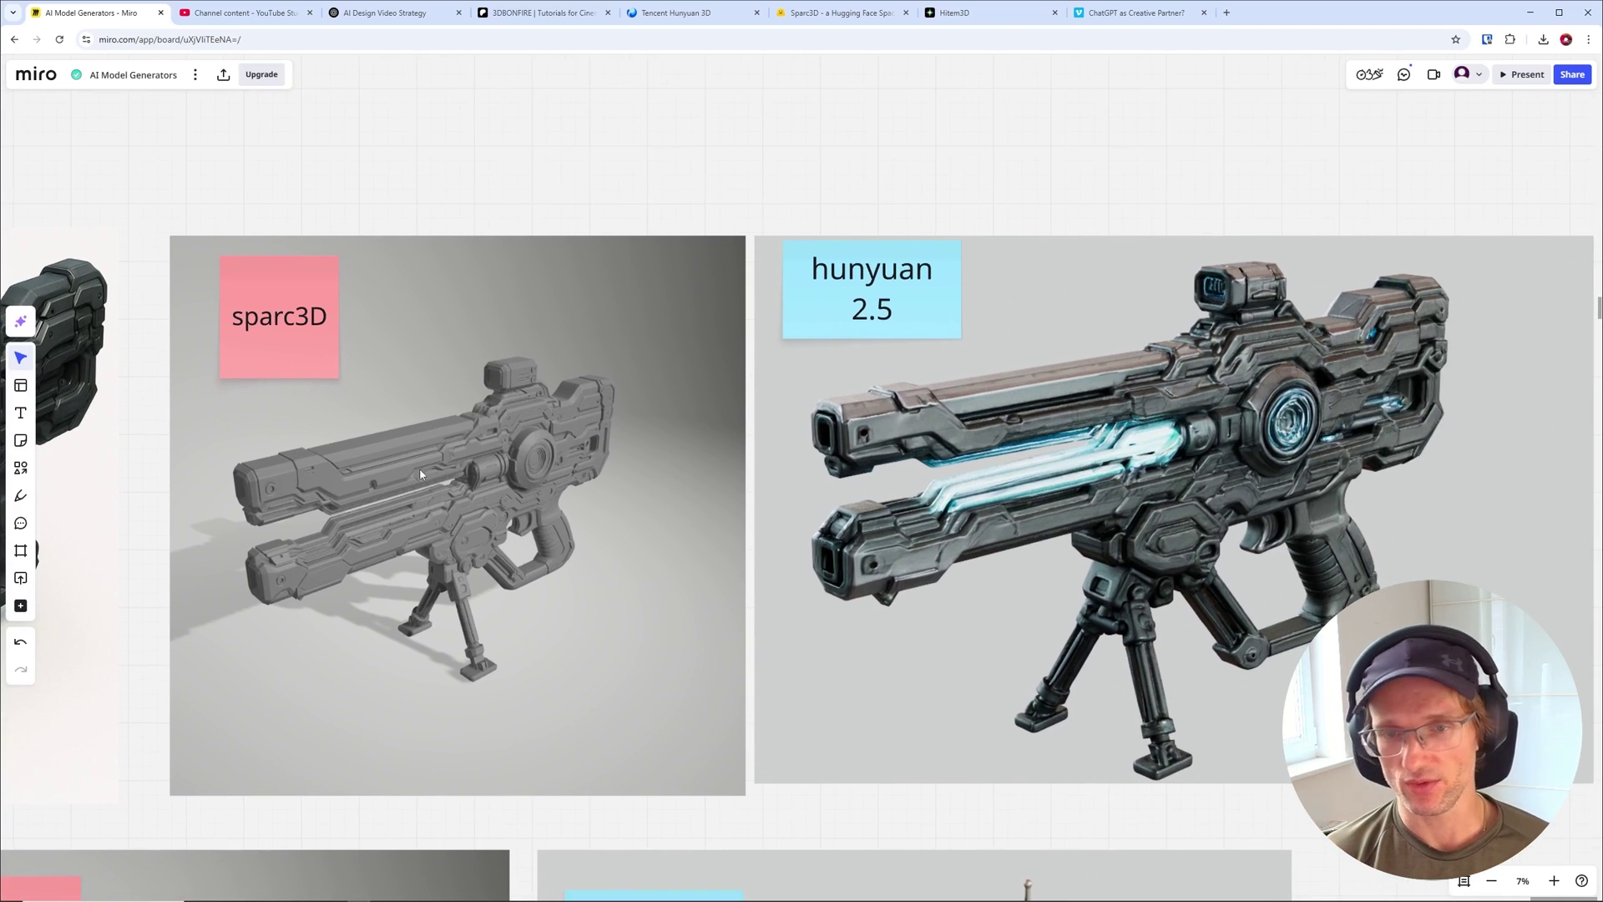
pyautogui.moveTo(416, 513); pyautogui.dragTo(1004, 543, button='middle')
pyautogui.scroll(-1, 455, 506)
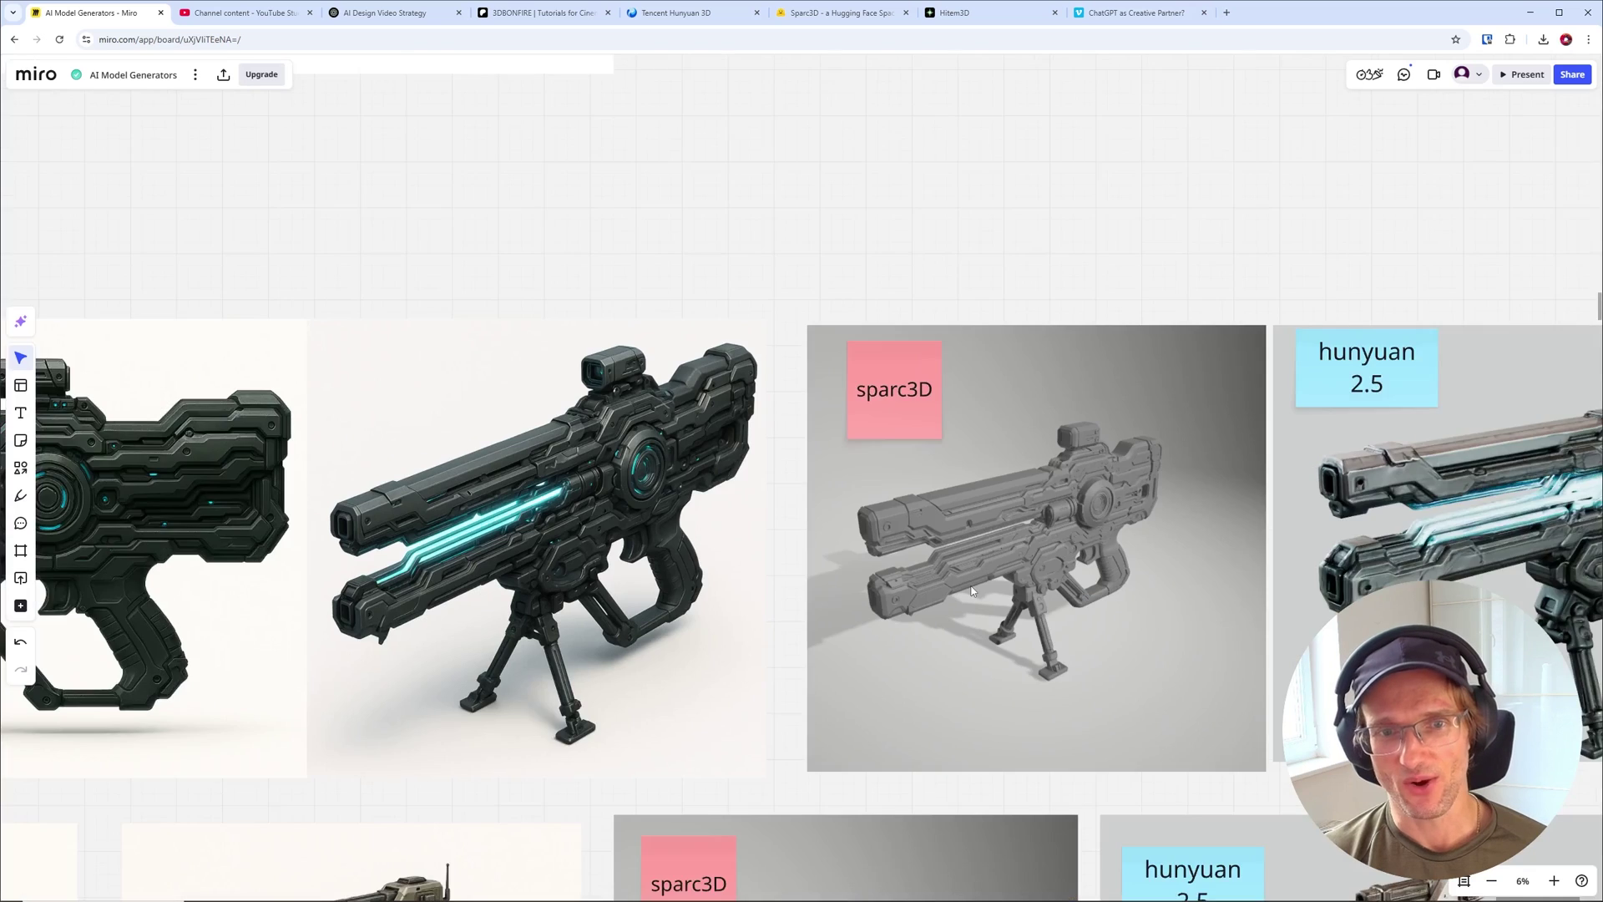
pyautogui.scroll(2, 994, 560)
pyautogui.hscroll(5, 1129, 582)
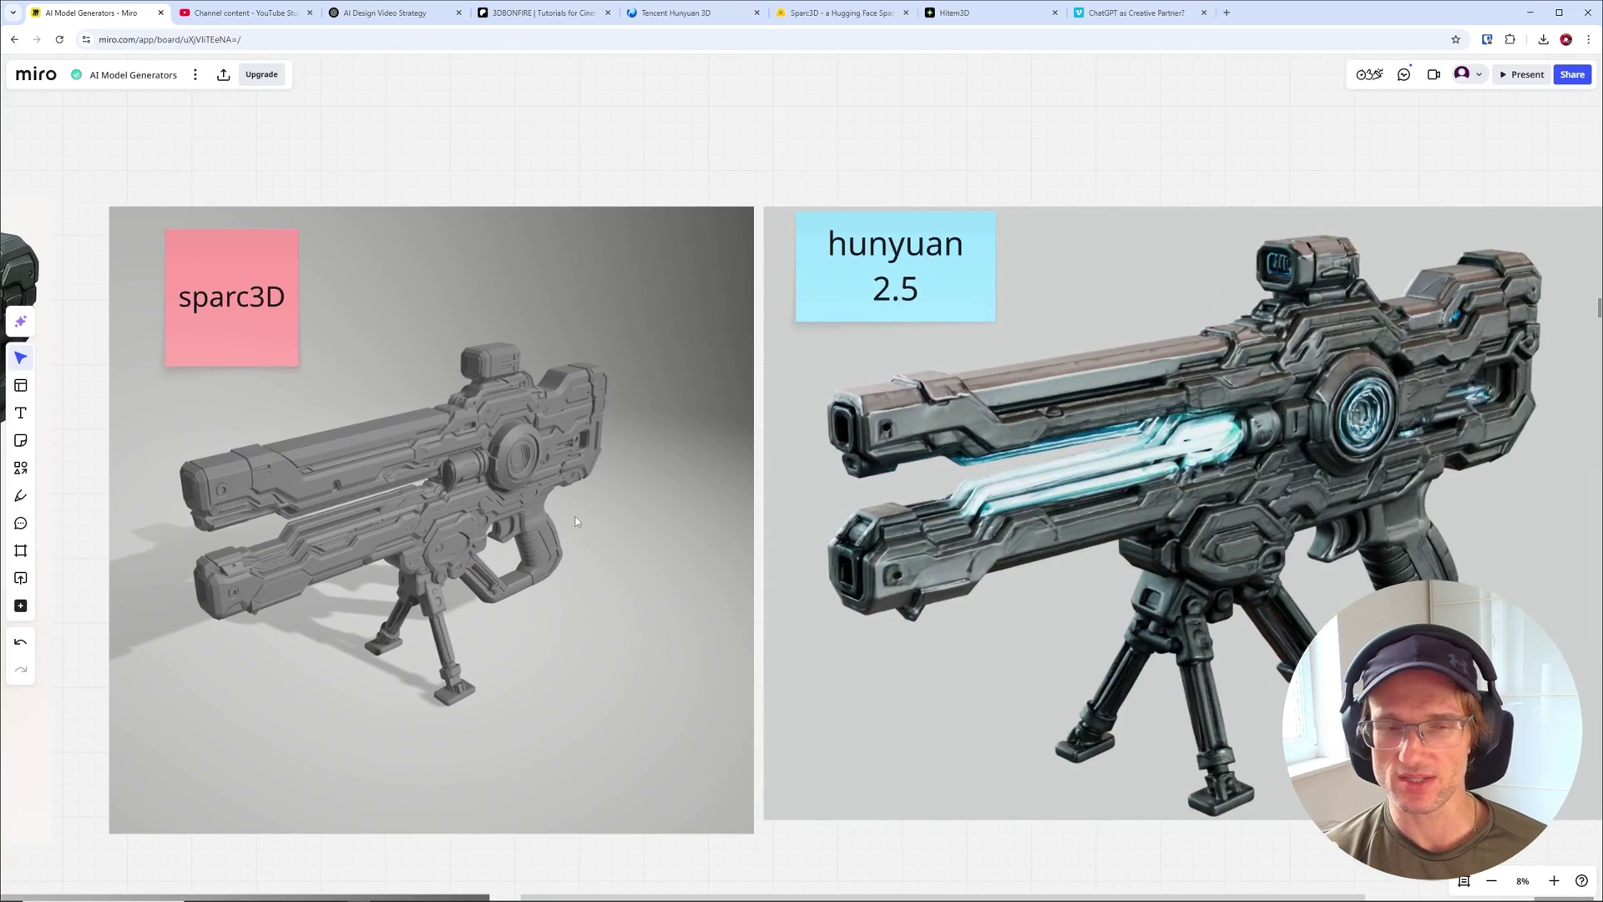
# Move the rifle's hunyuan 2.5 label slightly over its render's upper edge, and nudge the label and render together
pyautogui.moveTo(873, 258); pyautogui.dragTo(899, 228)
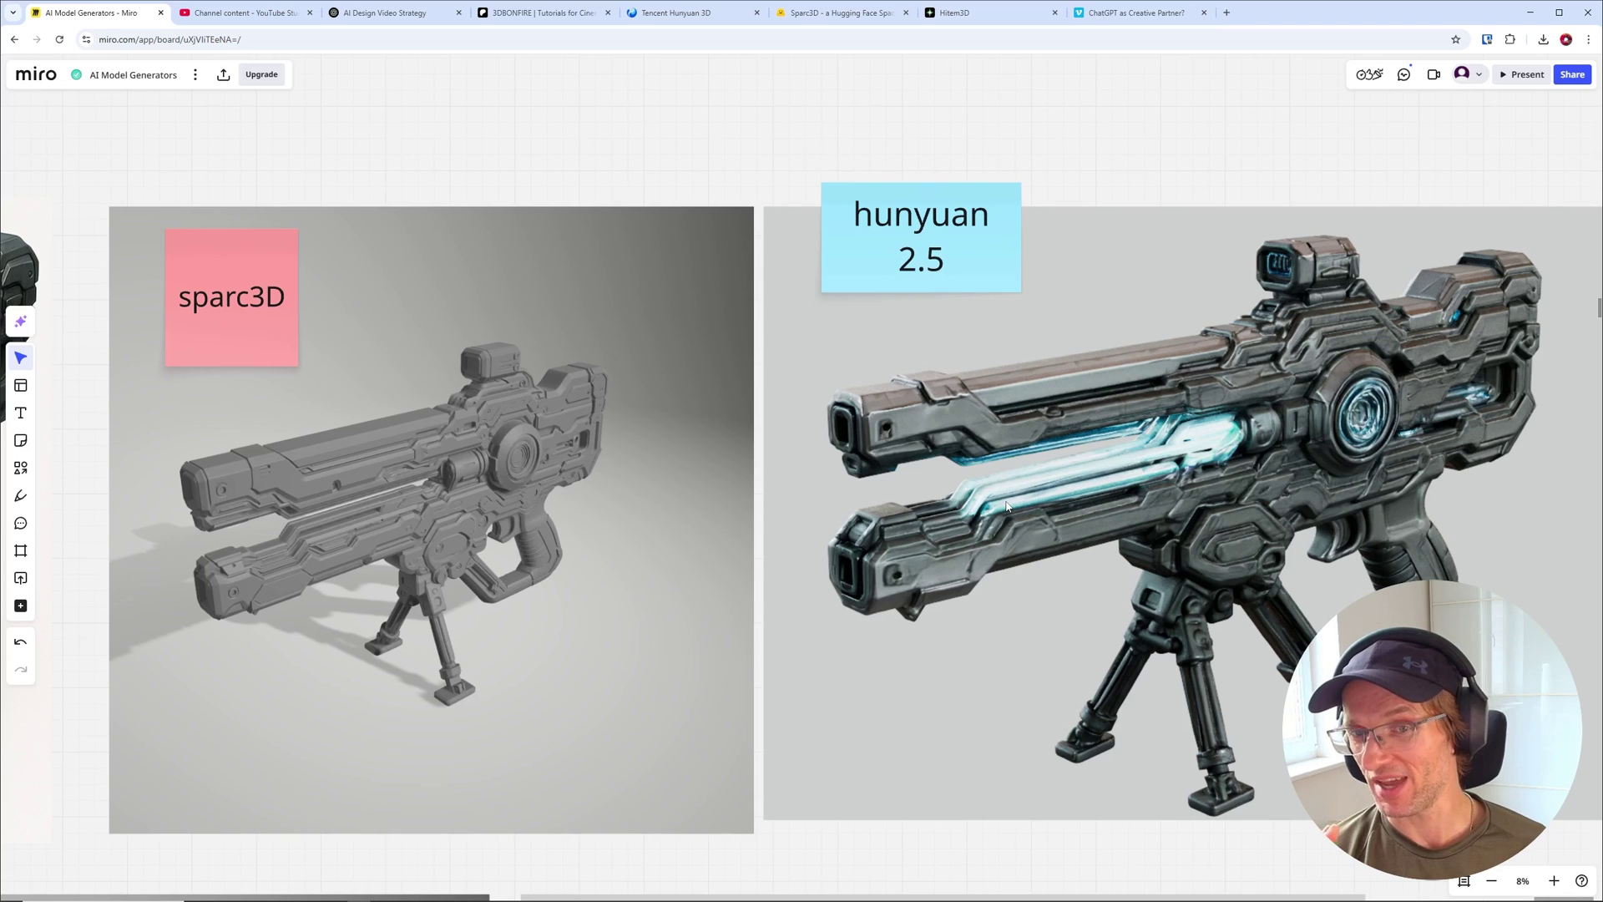
pyautogui.hscroll(4, 1099, 505)
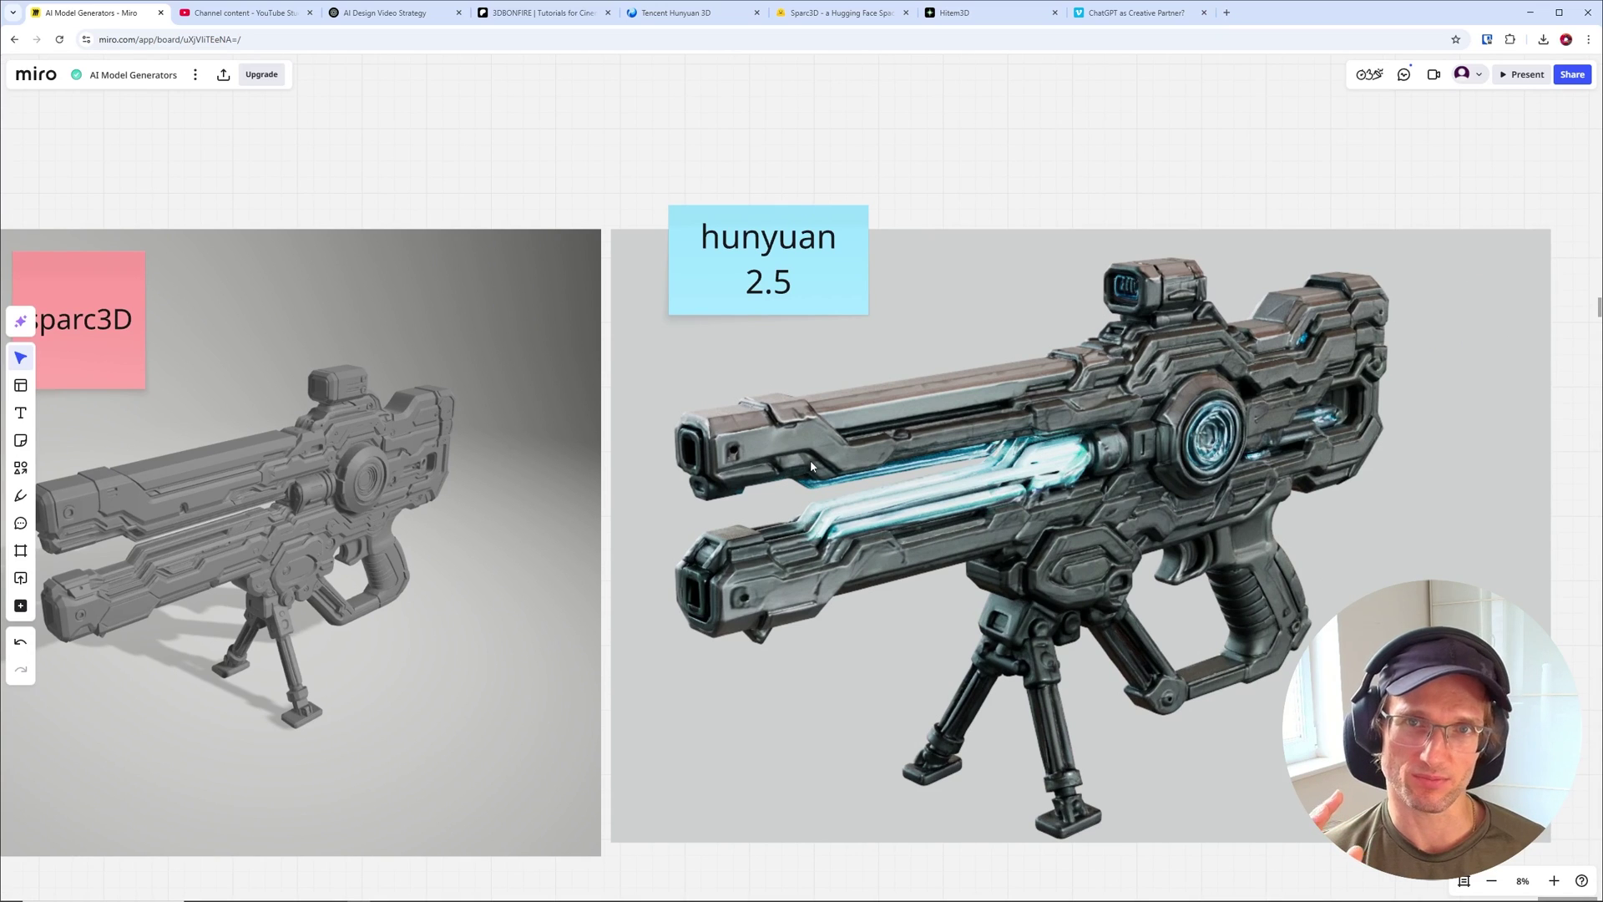
pyautogui.scroll(-3, 810, 464)
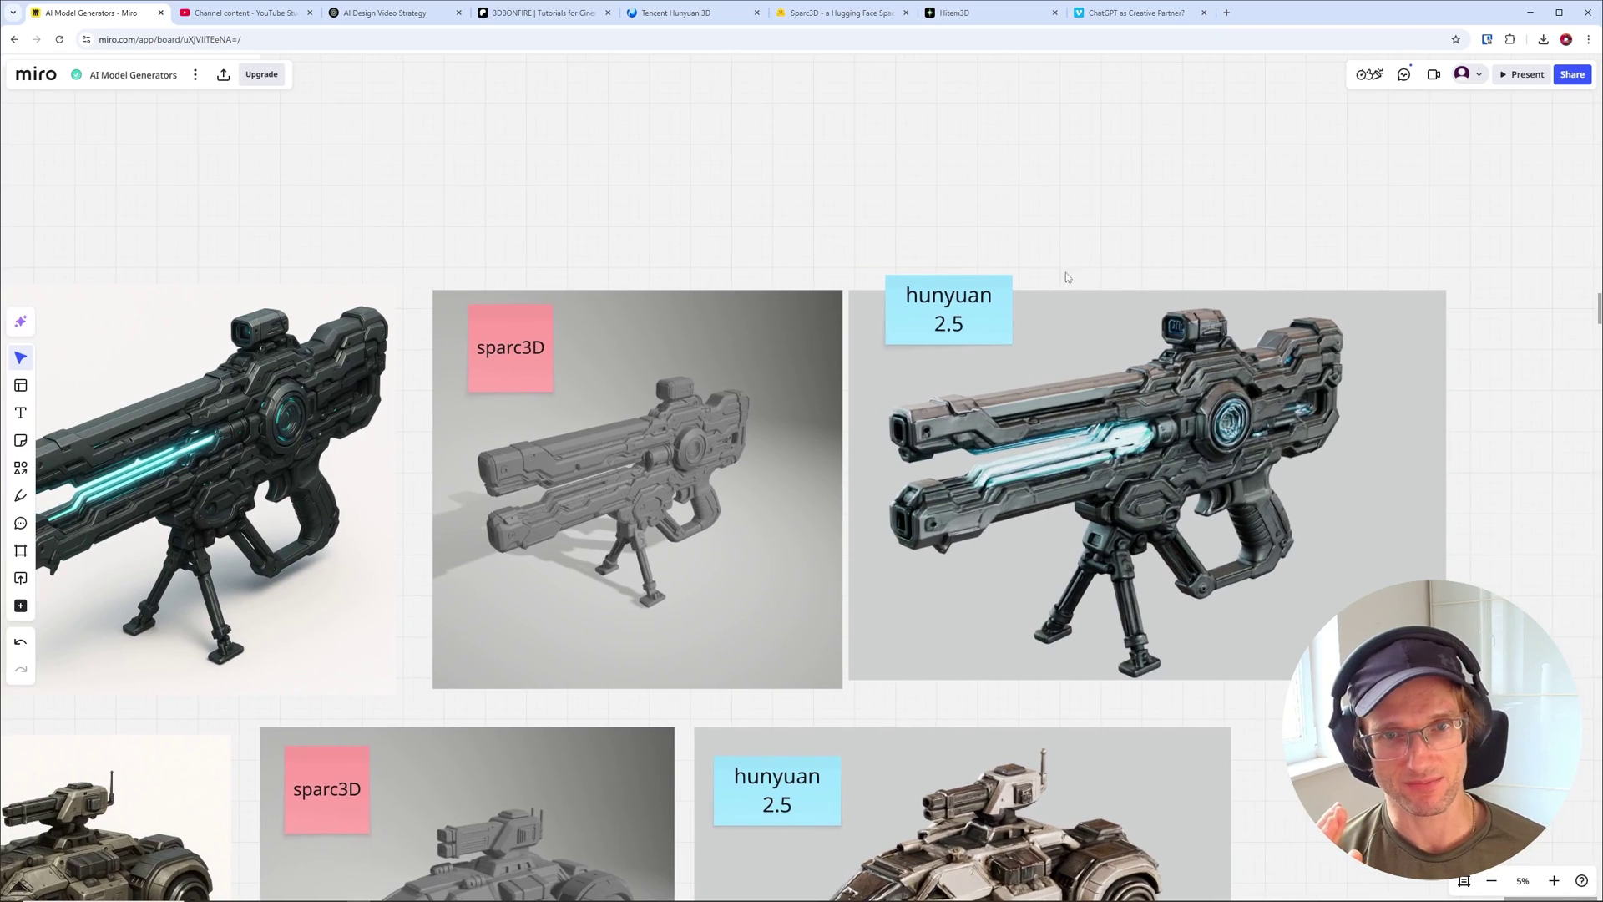
pyautogui.moveTo(911, 222); pyautogui.dragTo(885, 361)
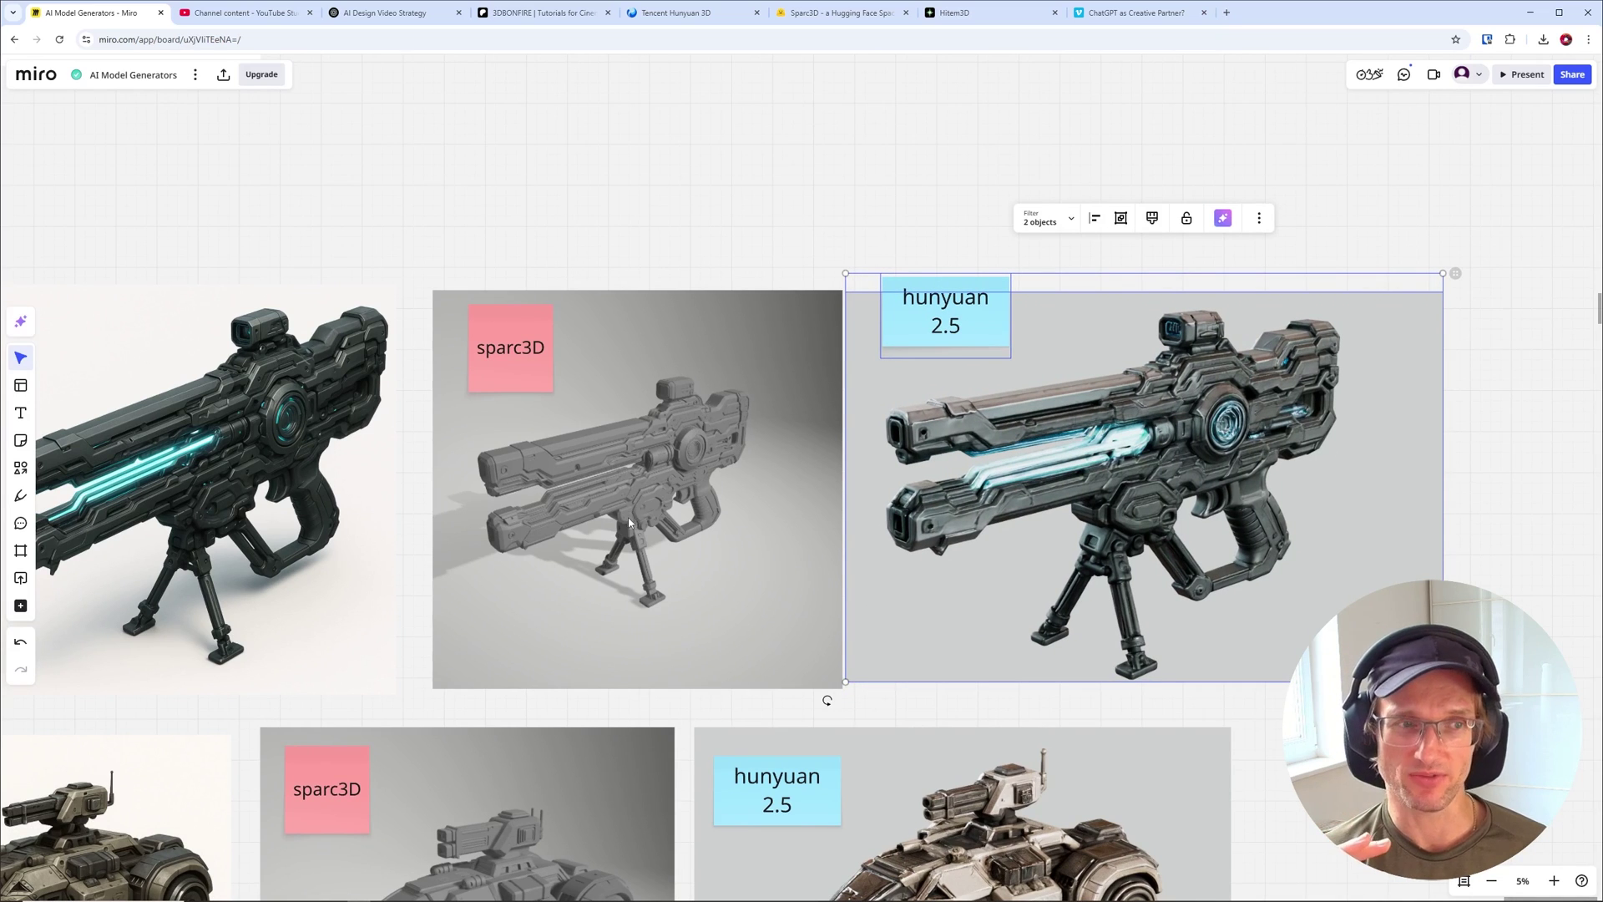
# Inspect the surface and texture detail of the hunyuan 2.5 vehicle and spaceship renders
pyautogui.scroll(3, 960, 401)
pyautogui.moveTo(922, 877); pyautogui.dragTo(875, 340, button='middle')
pyautogui.scroll(3, 992, 359)
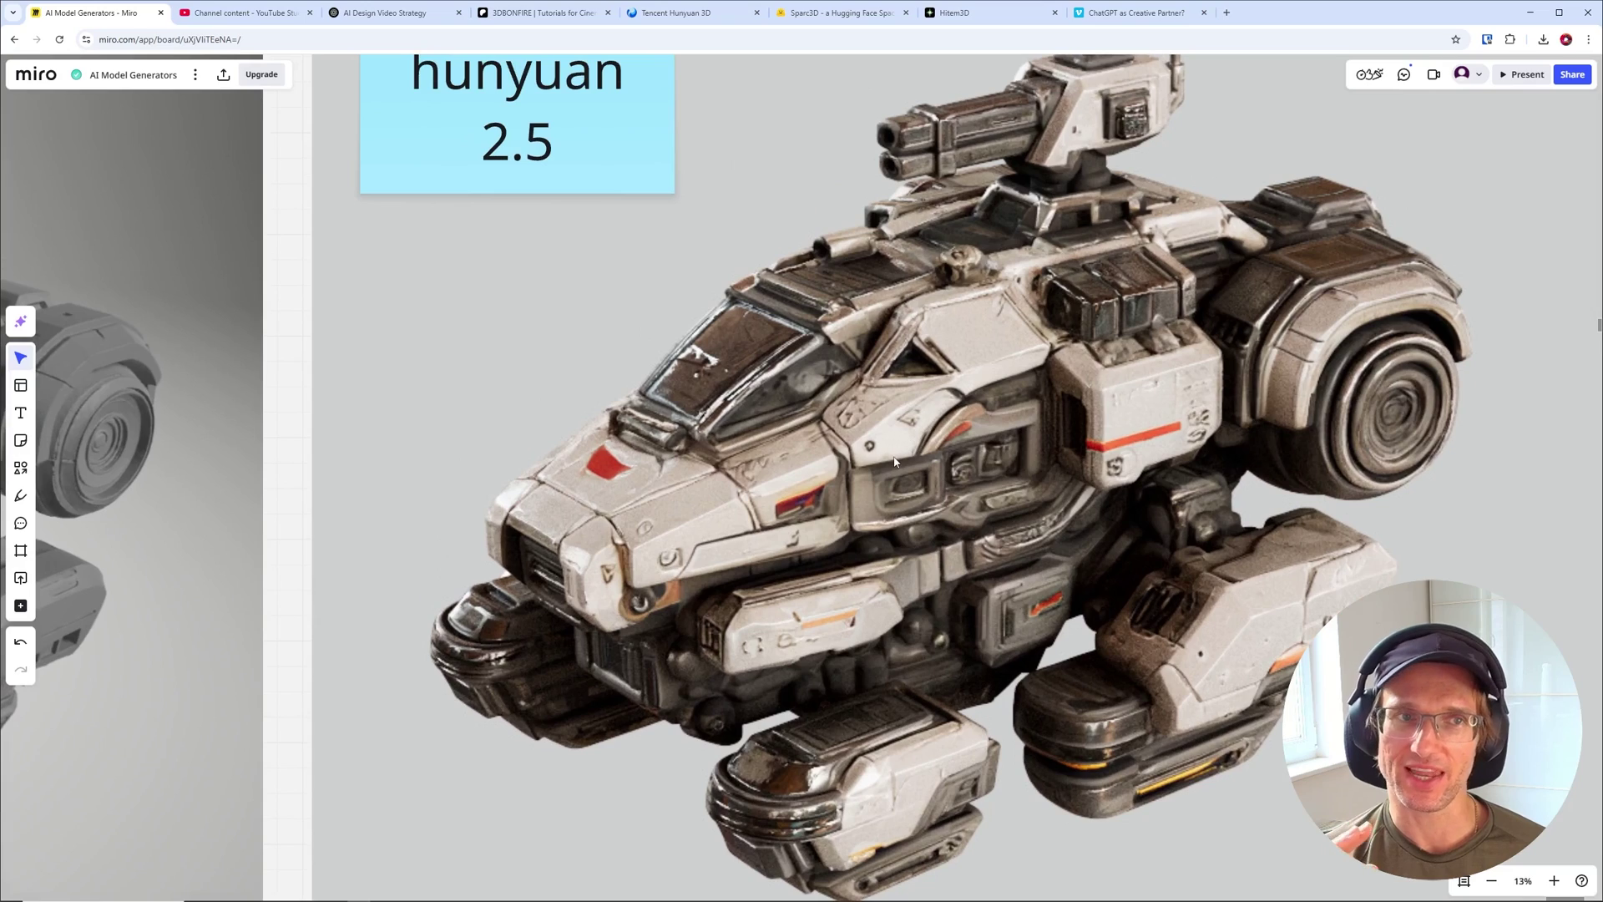
pyautogui.scroll(-2, 896, 460)
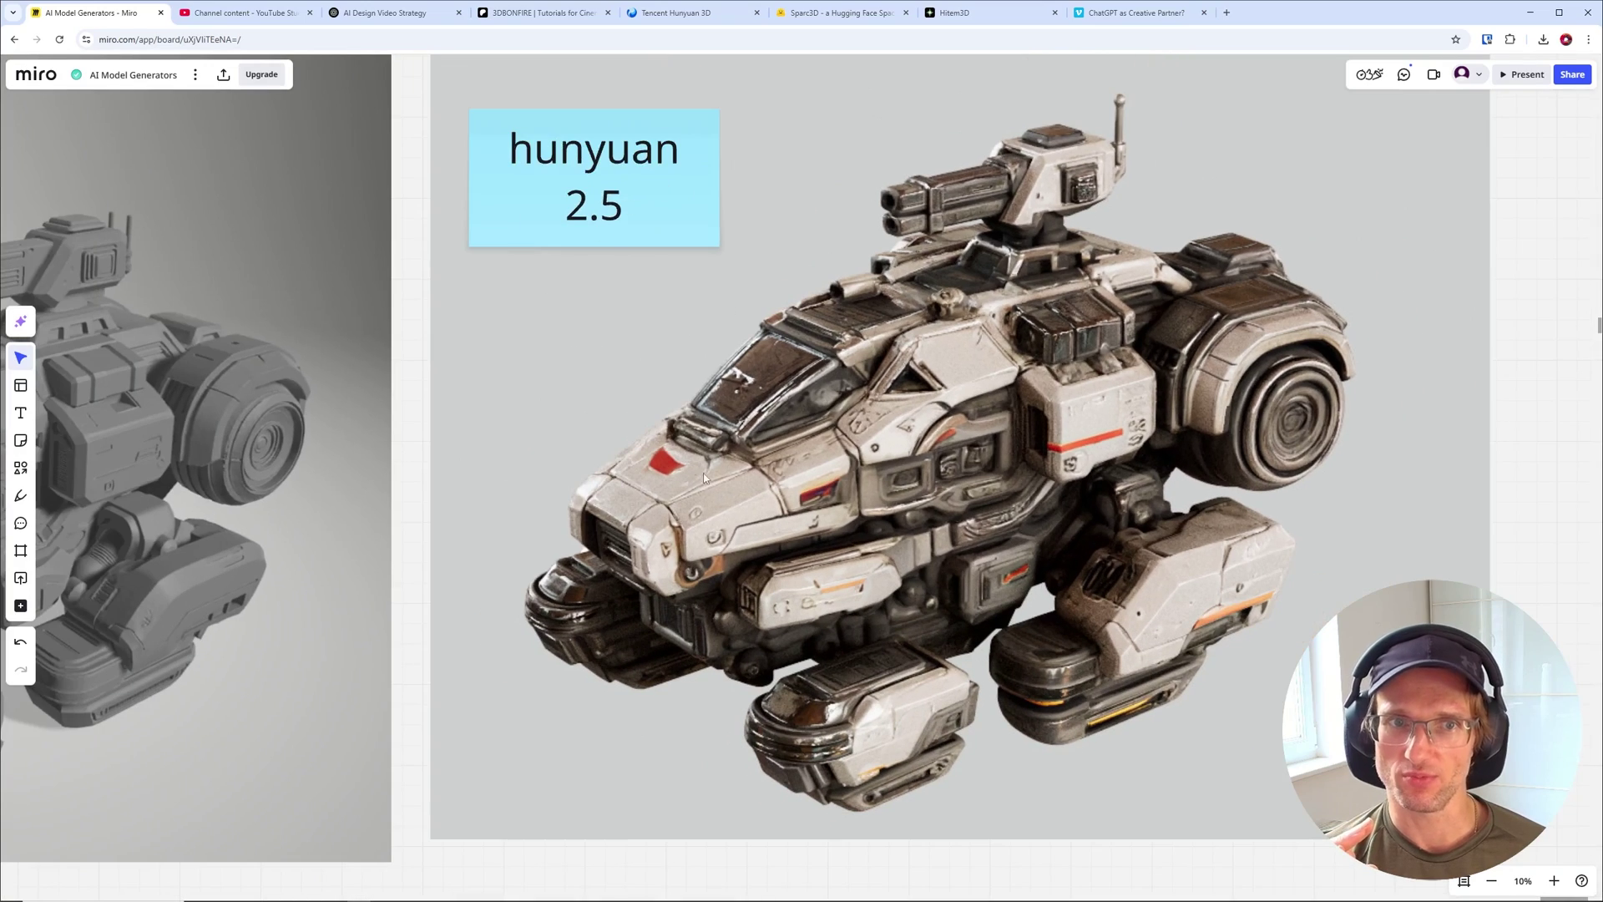
pyautogui.scroll(-2, 704, 478)
pyautogui.scroll(-5, 910, 393)
pyautogui.scroll(3, 1109, 307)
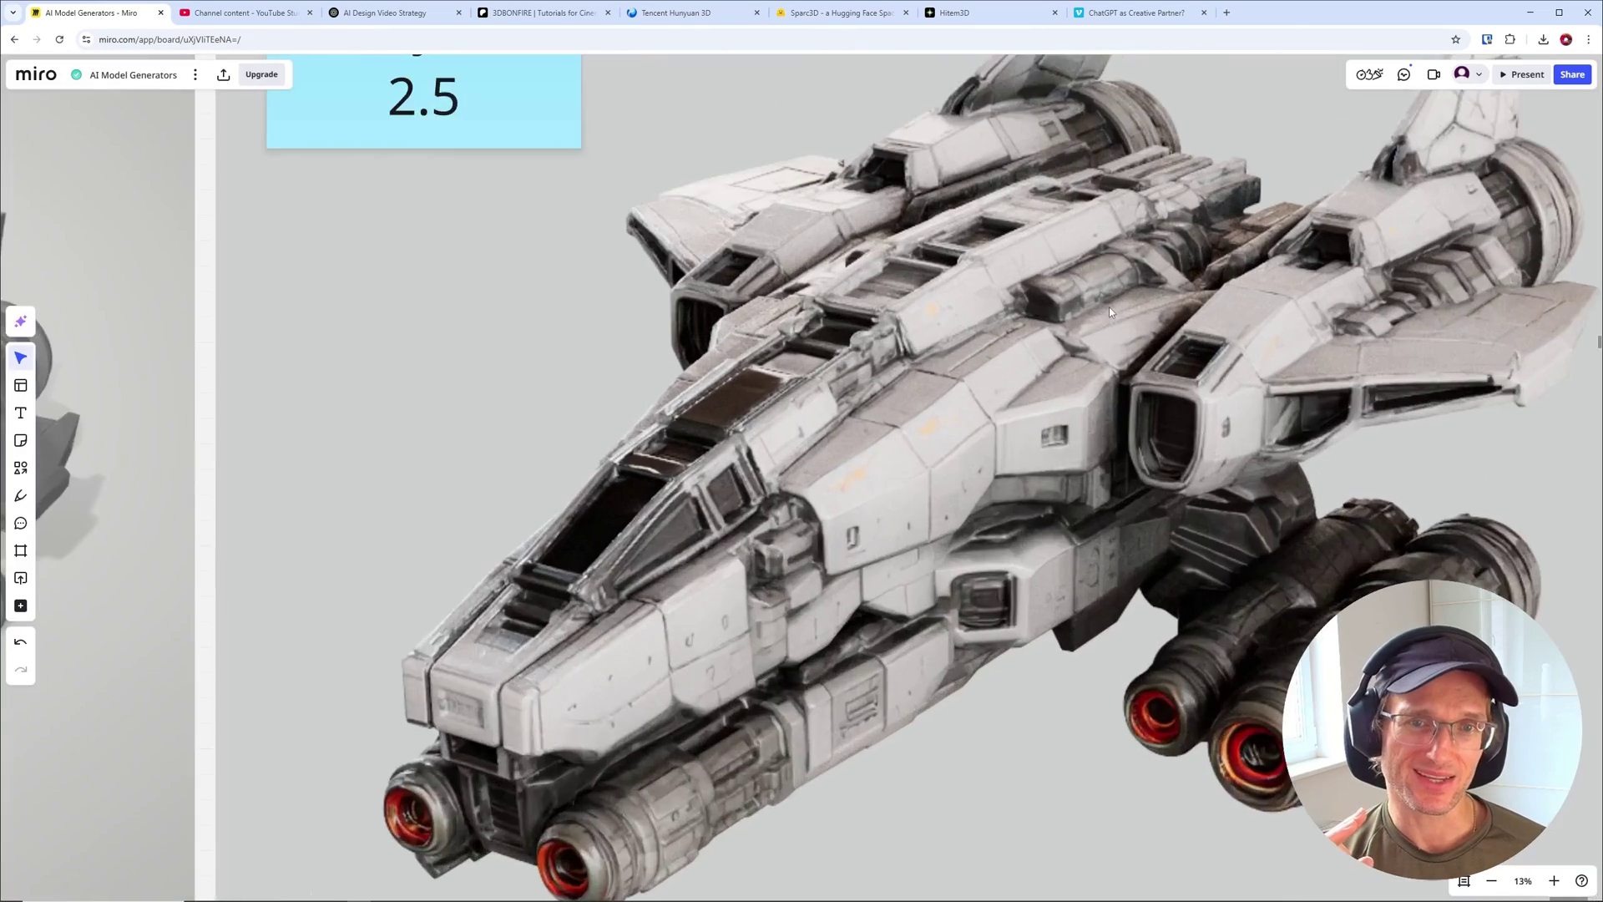
# Inspect the spaceship's hunyuan 2.5 render up close and compare it with the sparc3D result beside it
pyautogui.scroll(3, 1109, 312)
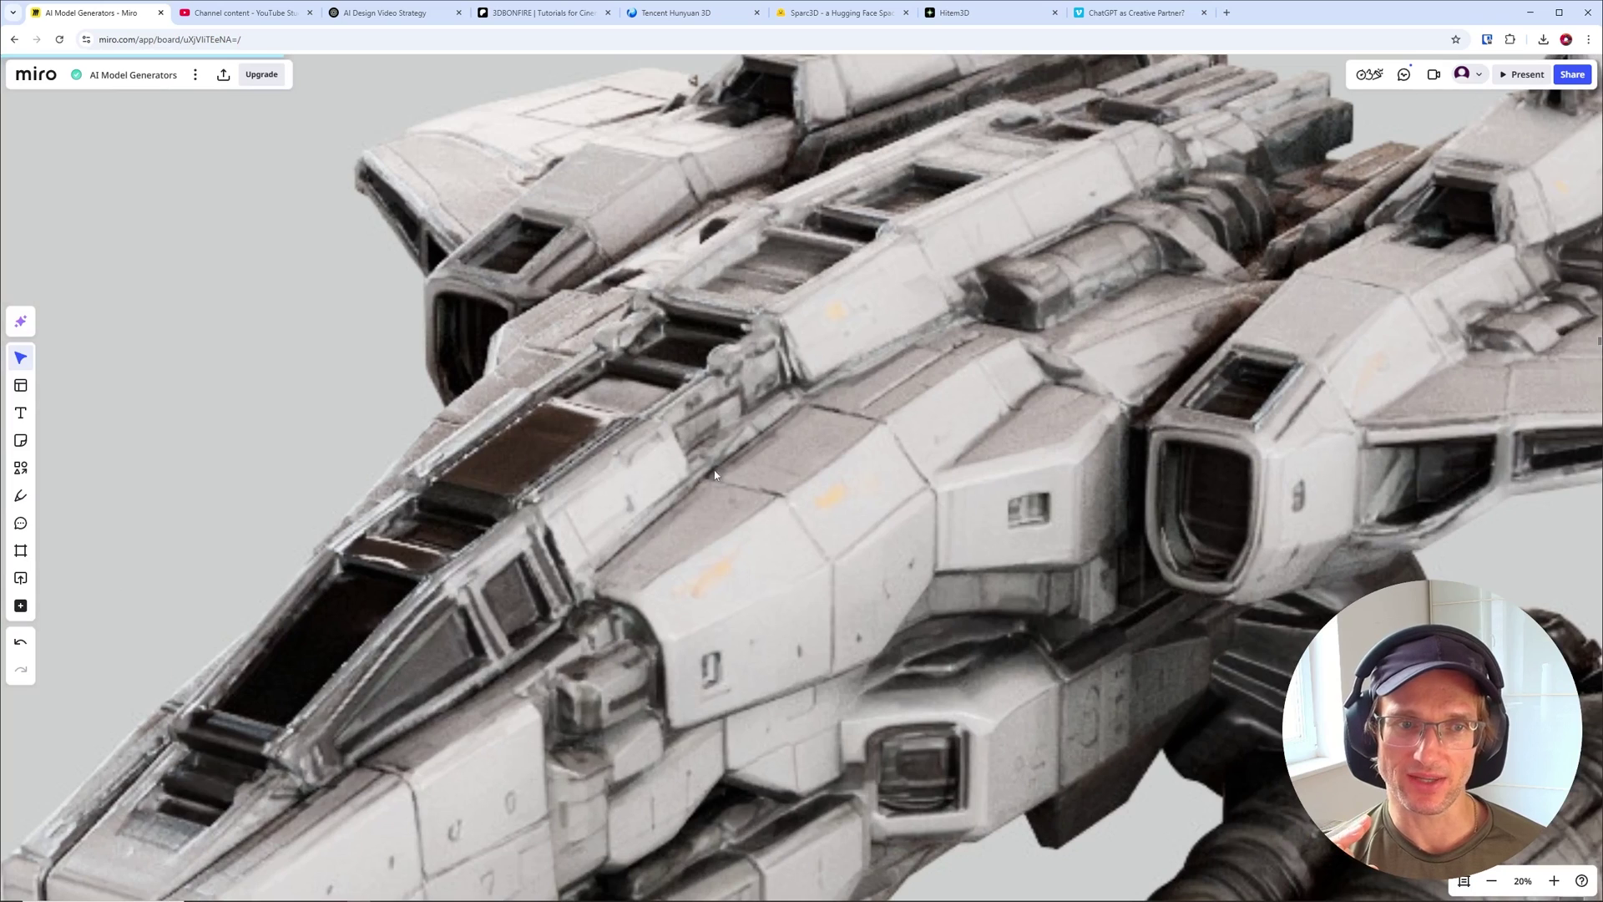
pyautogui.scroll(-5, 715, 474)
pyautogui.moveTo(419, 555); pyautogui.dragTo(749, 541, button='middle')
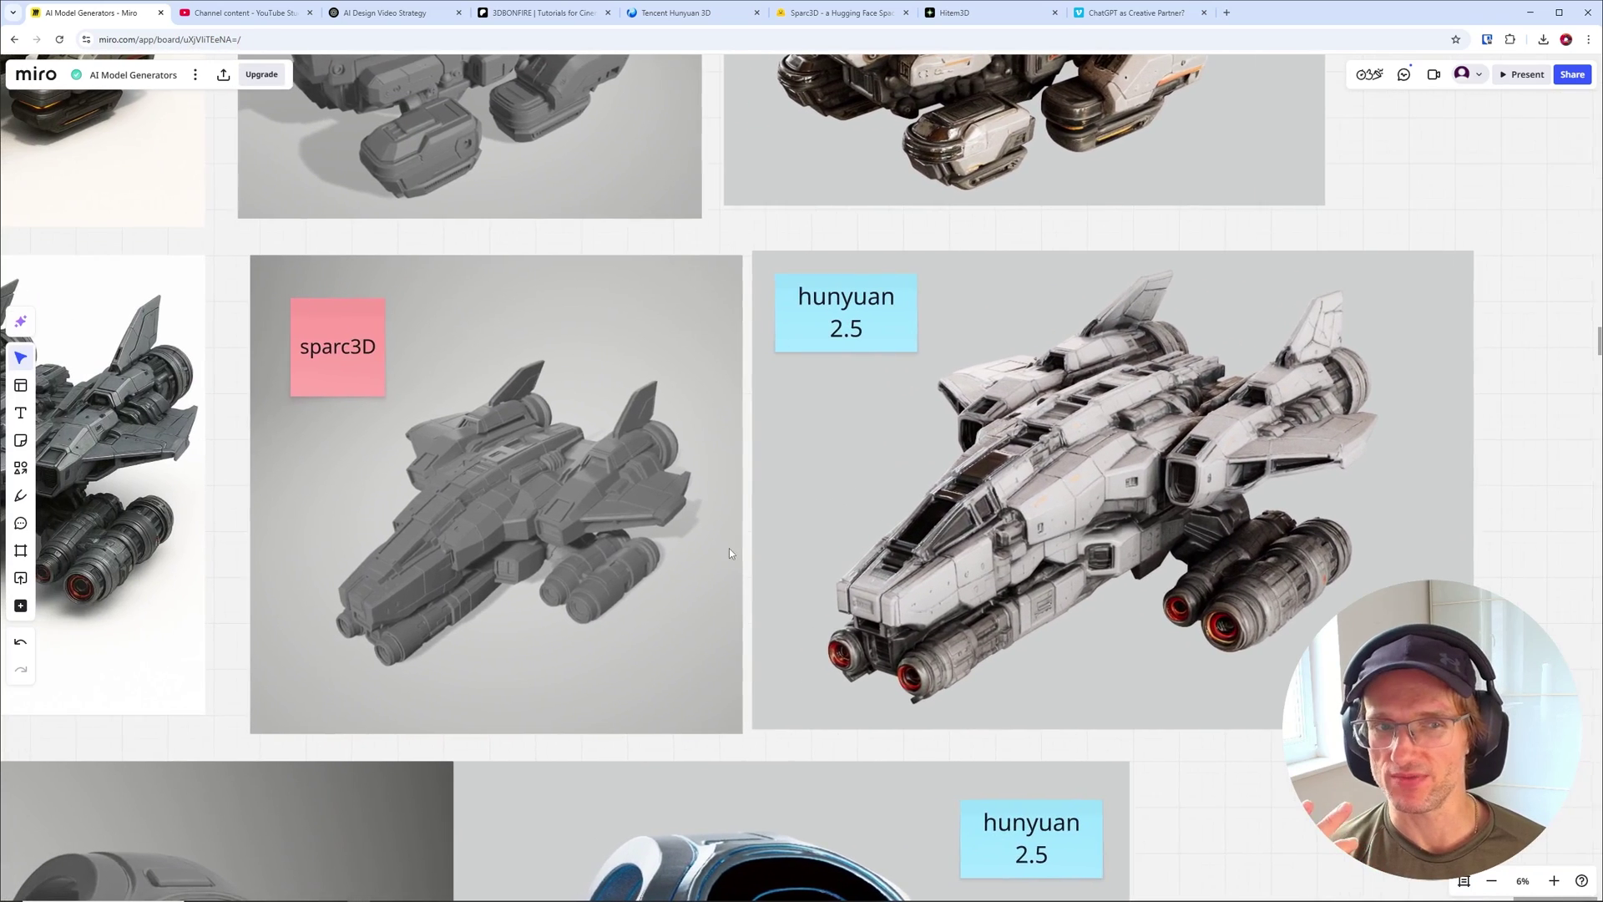
pyautogui.moveTo(457, 539); pyautogui.dragTo(522, 536, button='middle')
pyautogui.moveTo(521, 536); pyautogui.dragTo(580, 541, button='right')
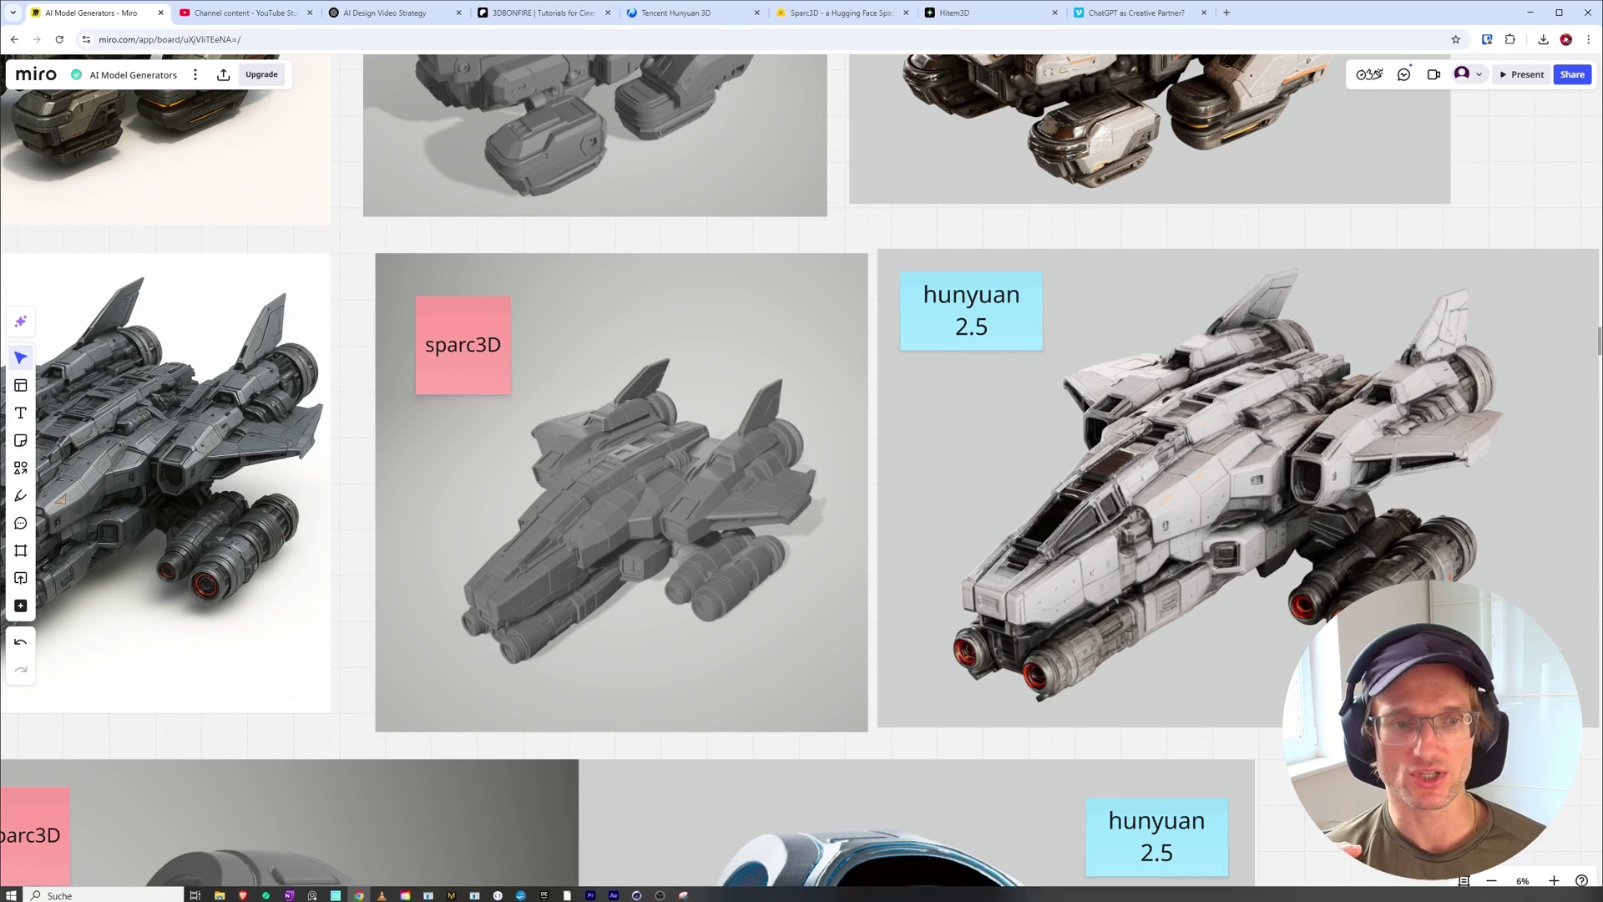
# Switch to Cinema 4D and show the full row of vehicle, spaceship, rifle and watch models shaded without wireframe lines
pyautogui.click(636, 892)
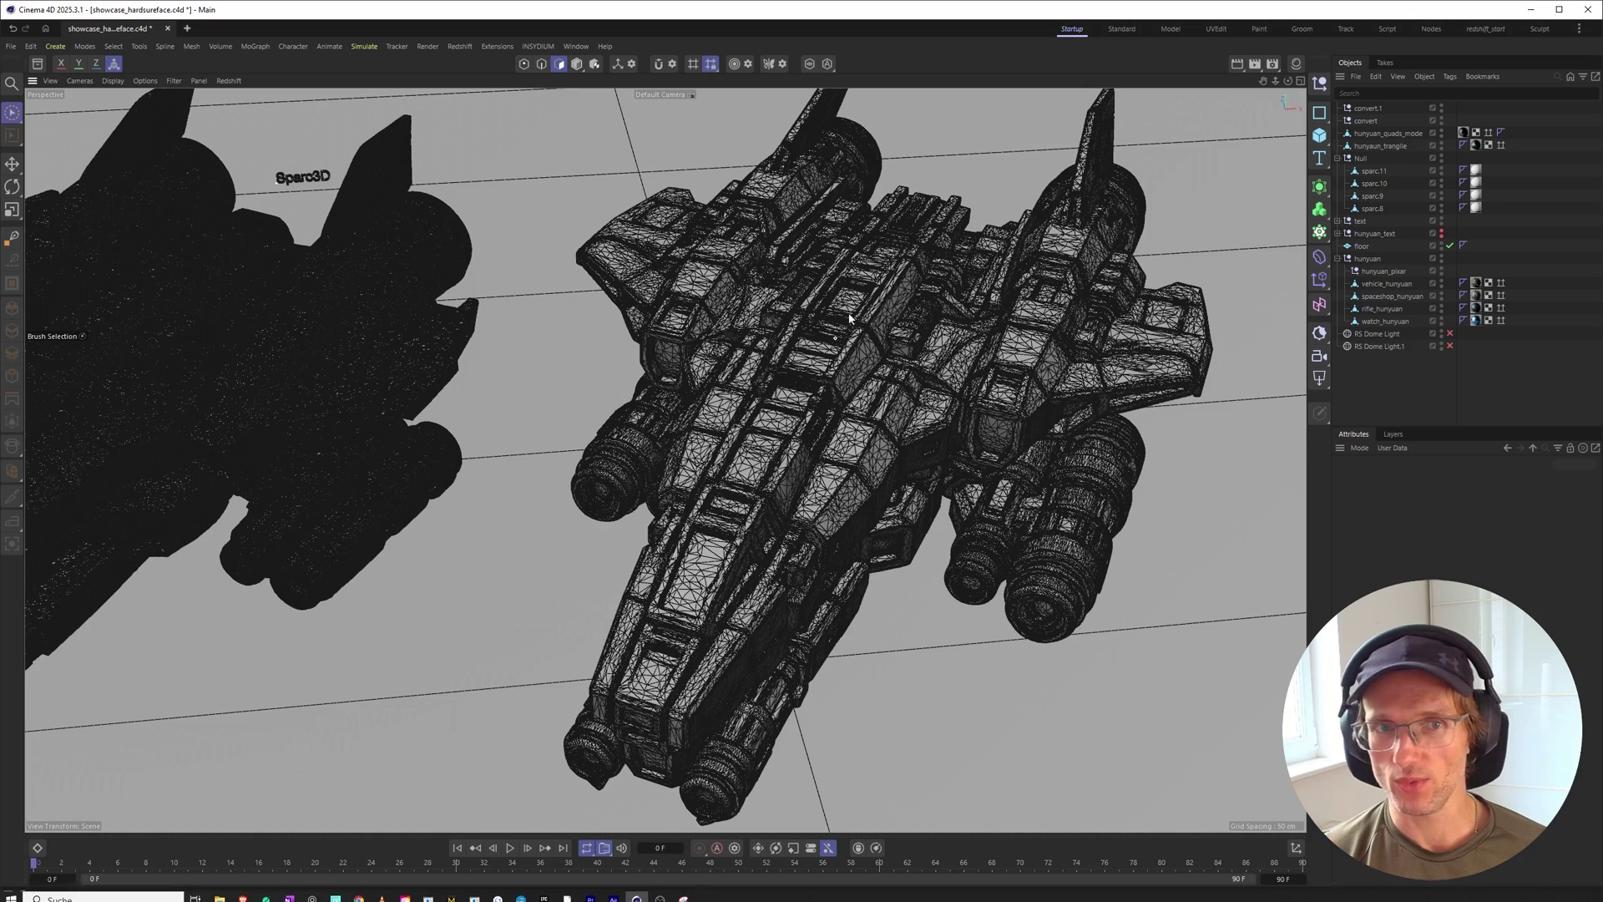
pyautogui.keyDown('alt'); pyautogui.moveTo(788, 410); pyautogui.dragTo(522, 509, button='right'); pyautogui.keyUp('alt')
pyautogui.moveTo(436, 489)
pyautogui.keyDown('alt'); pyautogui.mouseDown(button='middle')
pyautogui.moveTo(477, 485)
pyautogui.moveTo(447, 472)
pyautogui.mouseUp(button='middle'); pyautogui.keyUp('alt')
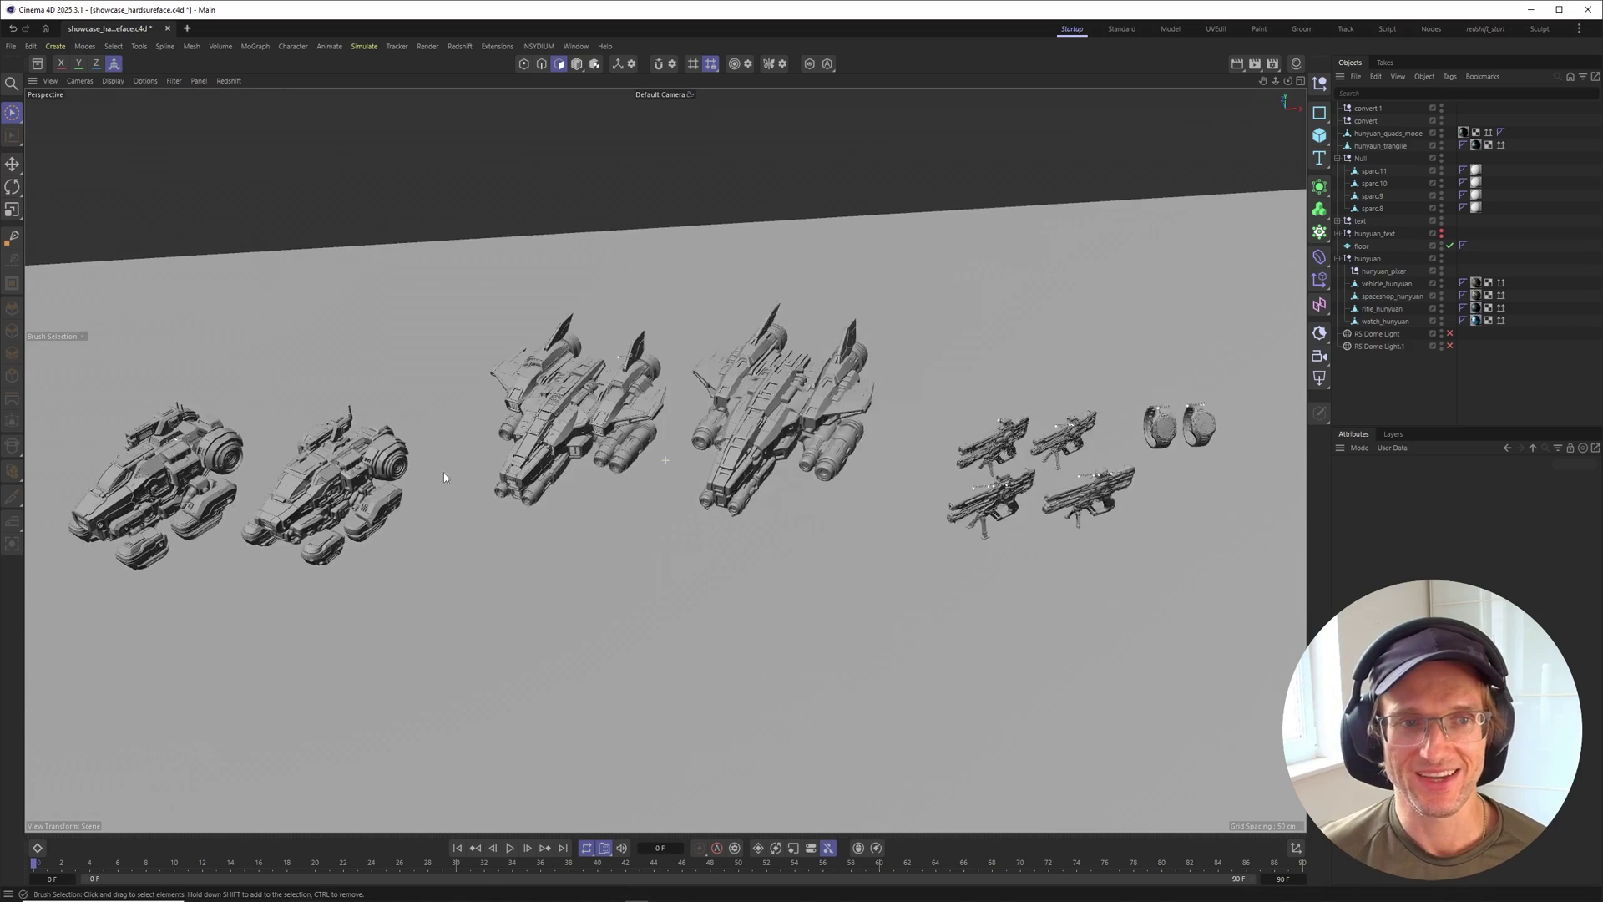
pyautogui.keyDown('alt'); pyautogui.moveTo(448, 473); pyautogui.dragTo(566, 423); pyautogui.keyUp('alt')
pyautogui.keyDown('alt'); pyautogui.moveTo(464, 465); pyautogui.dragTo(487, 480, button='middle'); pyautogui.keyUp('alt')
pyautogui.keyDown('alt'); pyautogui.moveTo(488, 483); pyautogui.dragTo(476, 493); pyautogui.keyUp('alt')
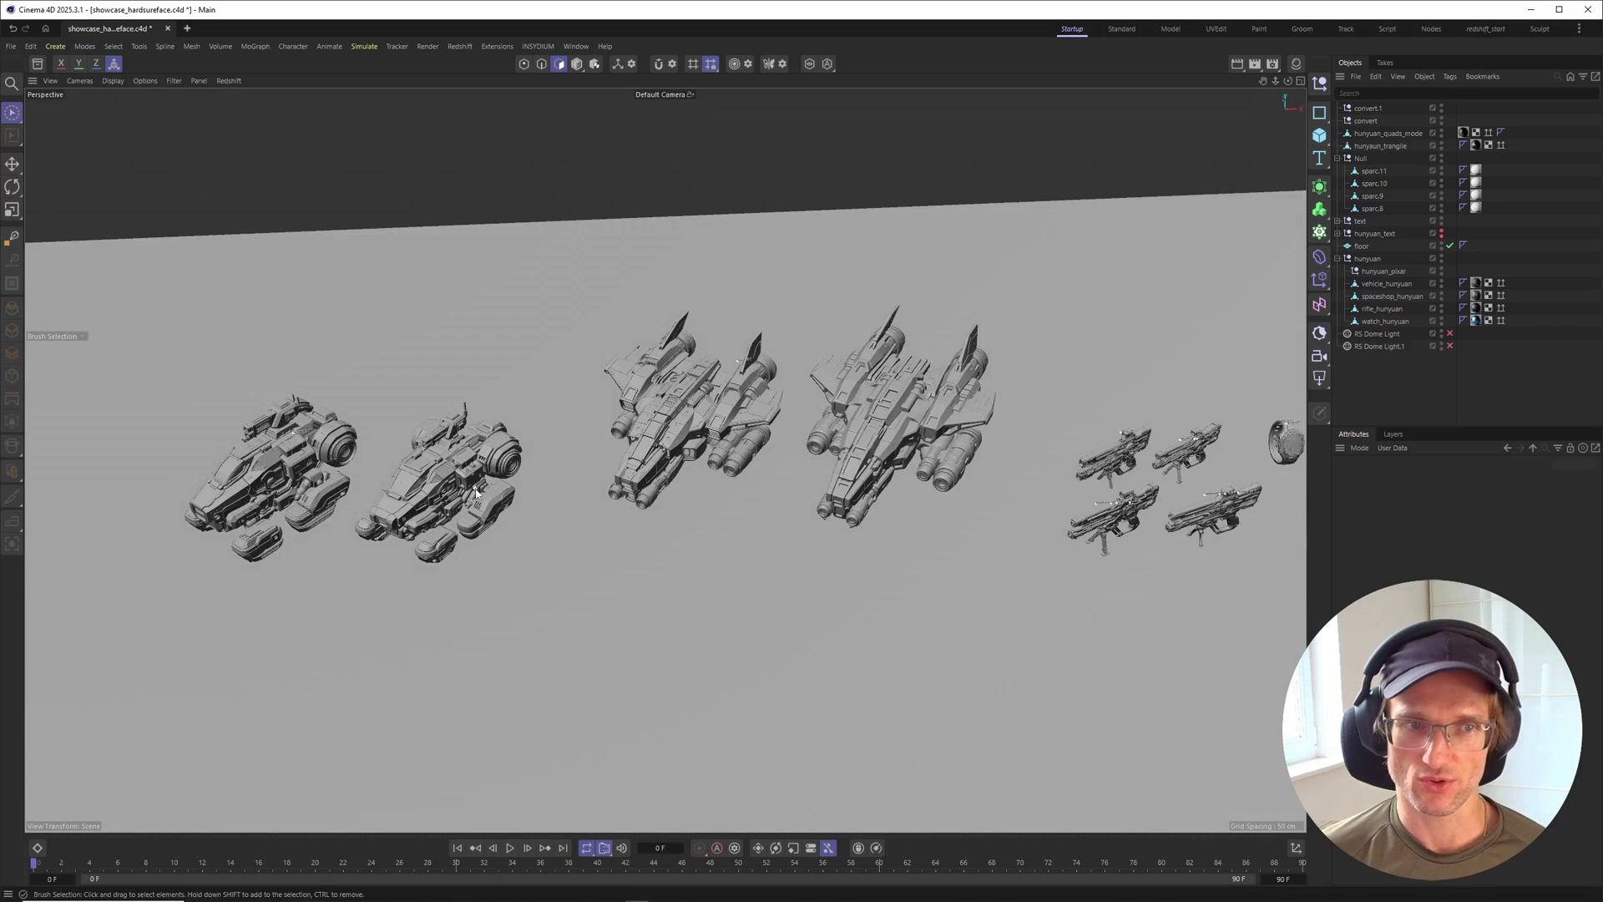
# Compare the overall shapes of the Sparc3D and Hunyuan vehicle models side by side from a low front angle
pyautogui.keyDown('alt'); pyautogui.moveTo(392, 495); pyautogui.dragTo(527, 499, button='middle'); pyautogui.keyUp('alt')
pyautogui.scroll(8, 386, 491)
pyautogui.keyDown('alt'); pyautogui.moveTo(385, 491); pyautogui.dragTo(544, 432); pyautogui.keyUp('alt')
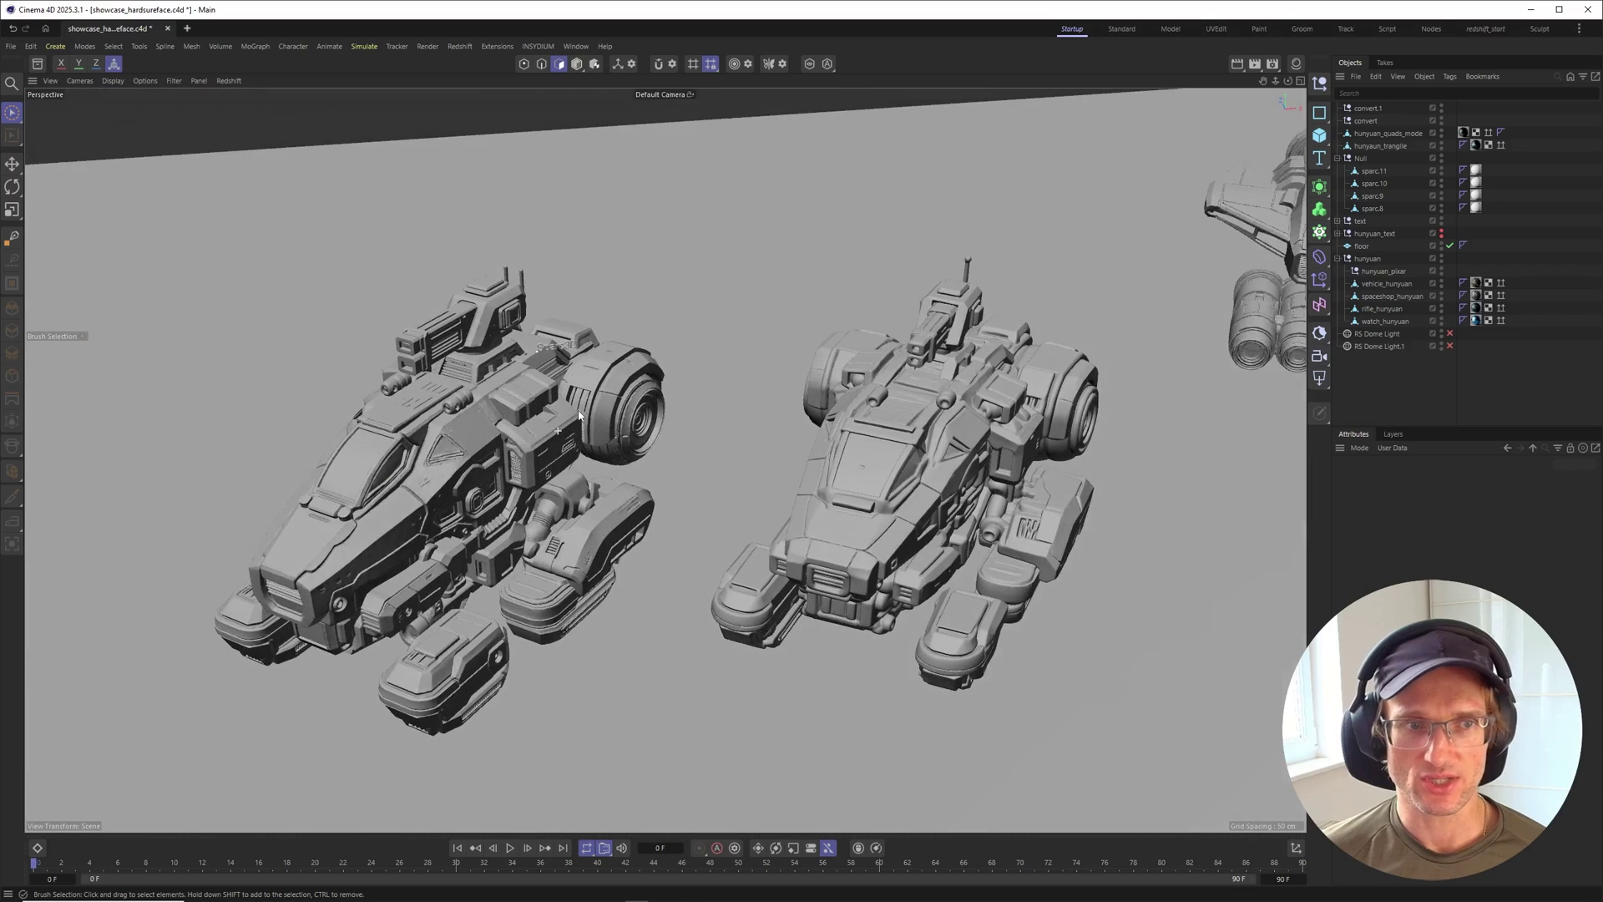
pyautogui.keyDown('alt'); pyautogui.moveTo(543, 432); pyautogui.dragTo(489, 414, button='middle'); pyautogui.keyUp('alt')
pyautogui.scroll(3, 492, 409)
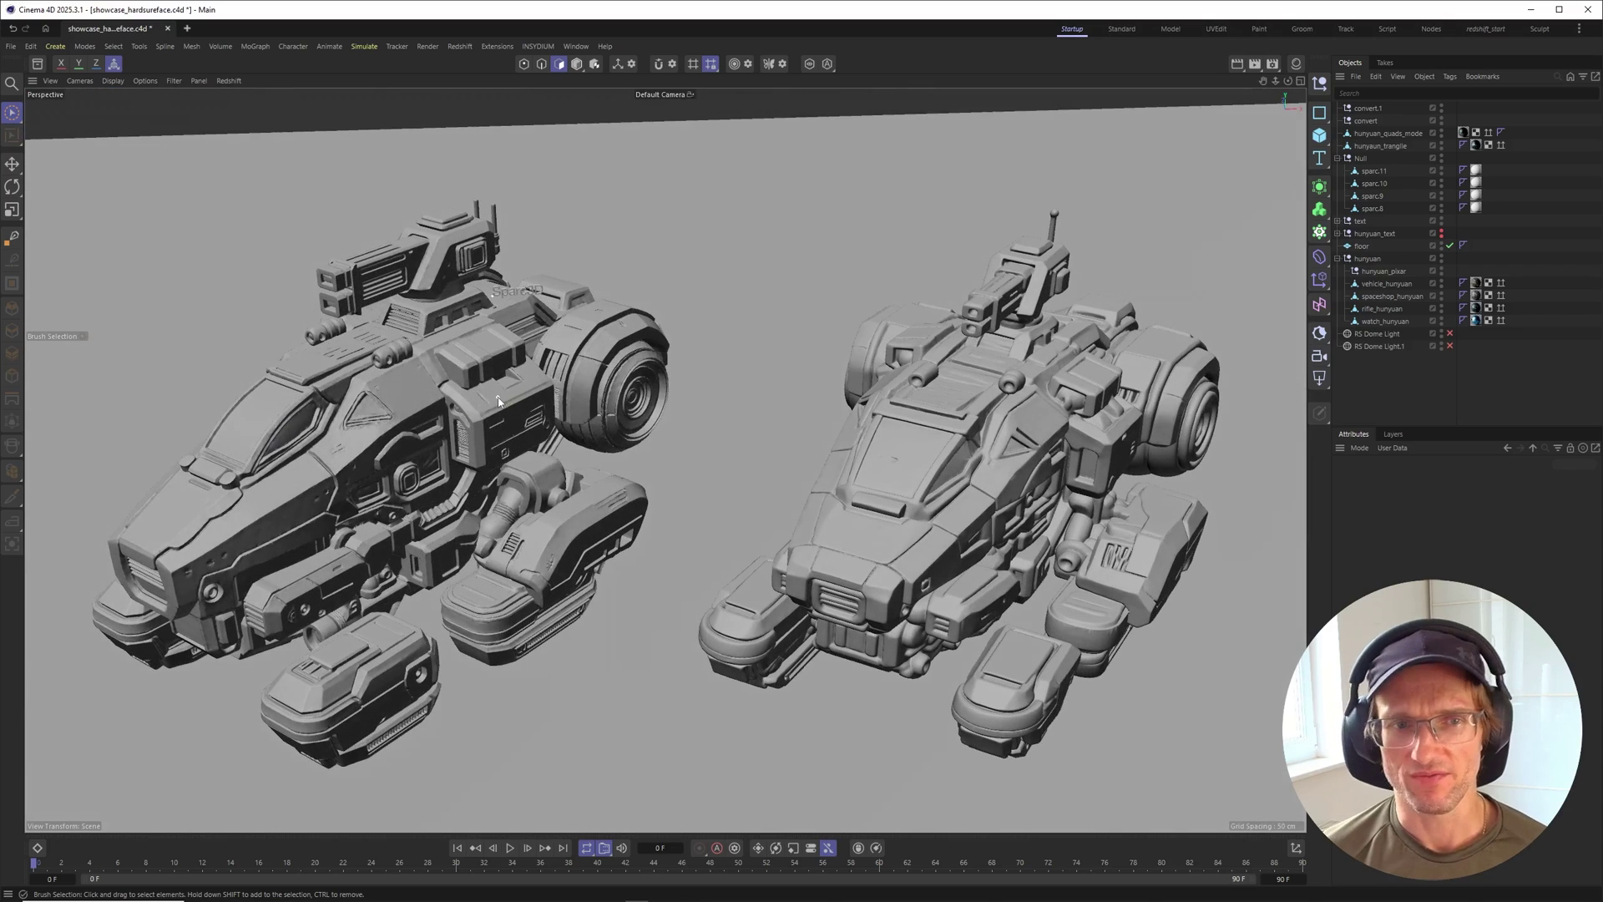
pyautogui.keyDown('alt'); pyautogui.moveTo(451, 405); pyautogui.dragTo(536, 252); pyautogui.keyUp('alt')
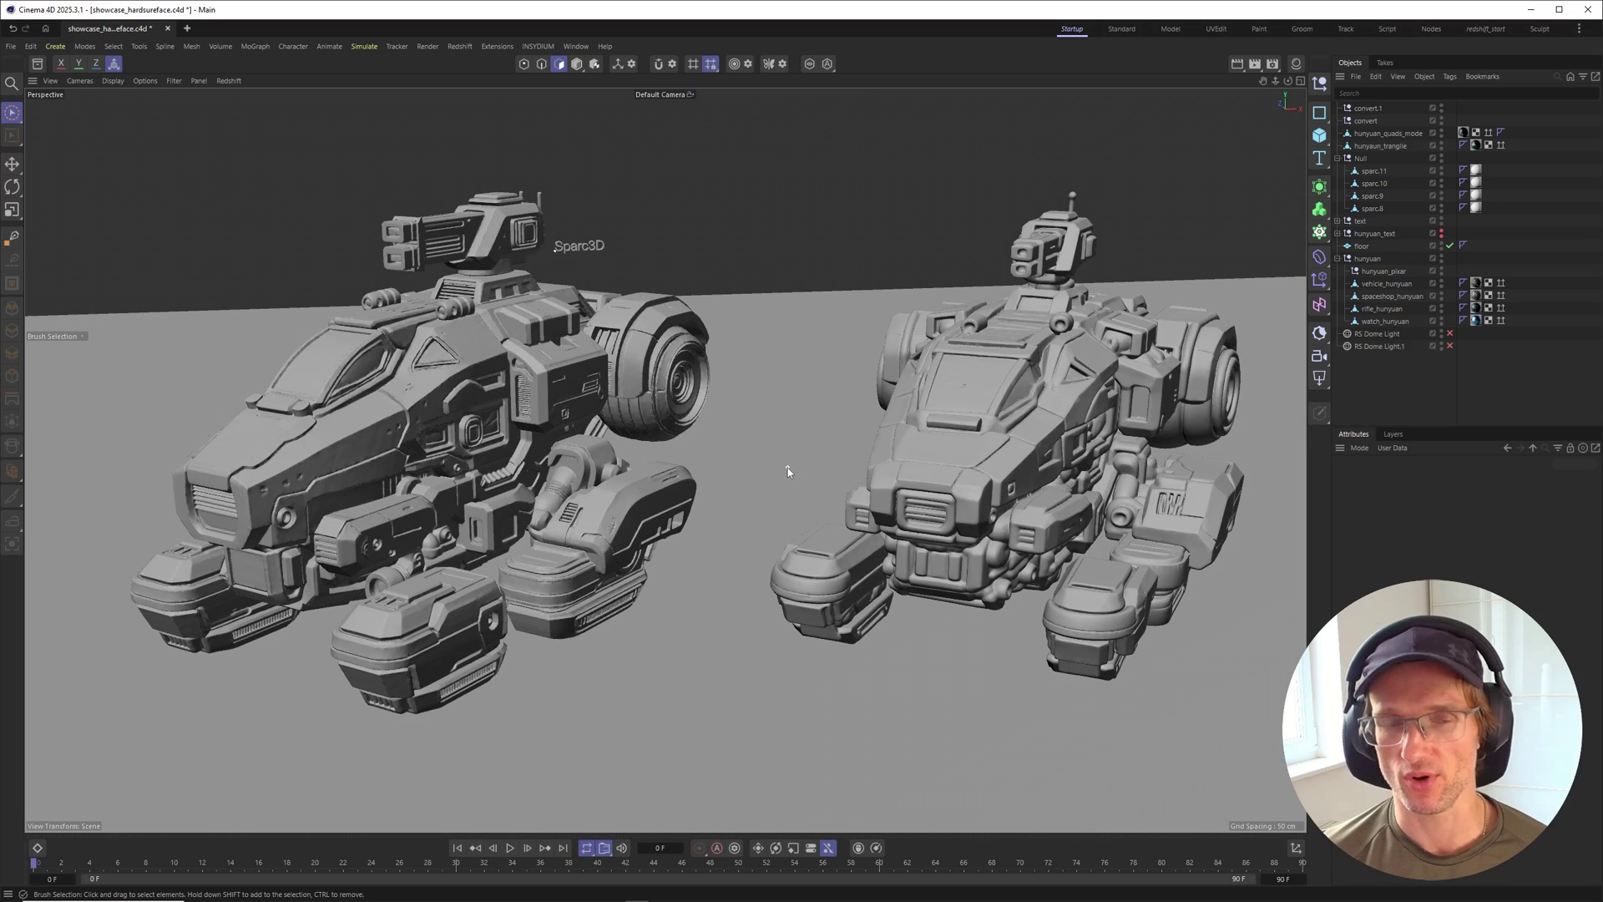
pyautogui.moveTo(482, 363)
pyautogui.keyDown('alt'); pyautogui.mouseDown()
pyautogui.moveTo(470, 378)
pyautogui.moveTo(484, 363)
pyautogui.mouseUp(); pyautogui.keyUp('alt')
pyautogui.scroll(2, 484, 363)
# Select the Sparc3D vehicle as a whole object in Model mode and display the scene's shading with wireframe lines
pyautogui.click(576, 64)
pyautogui.click(507, 342)
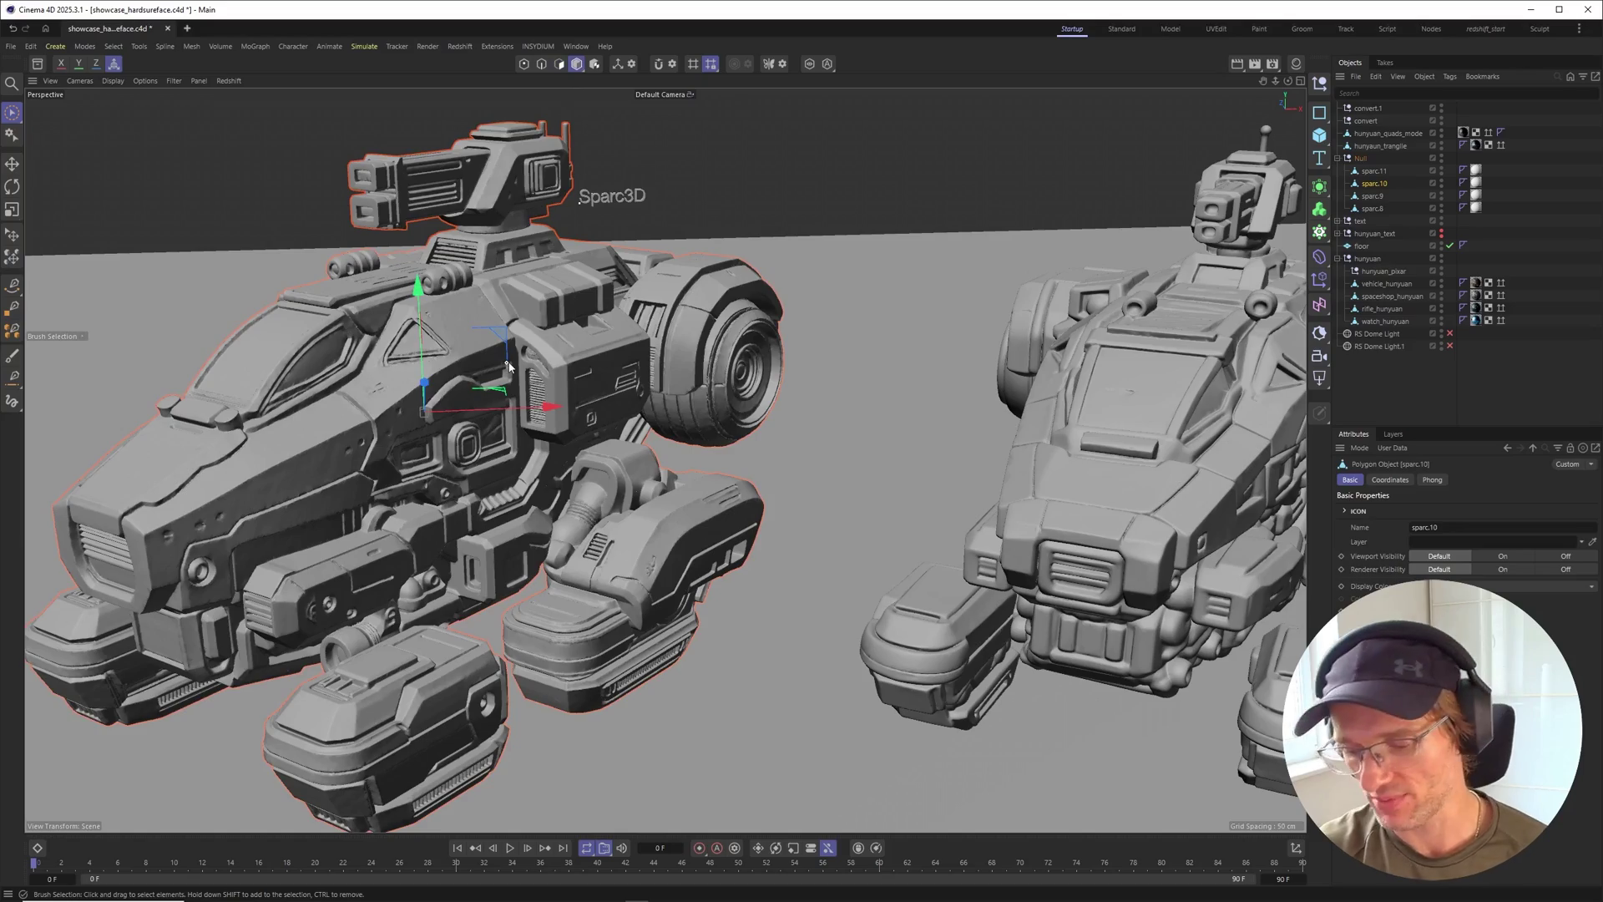
pyautogui.press('n')
pyautogui.press('b')
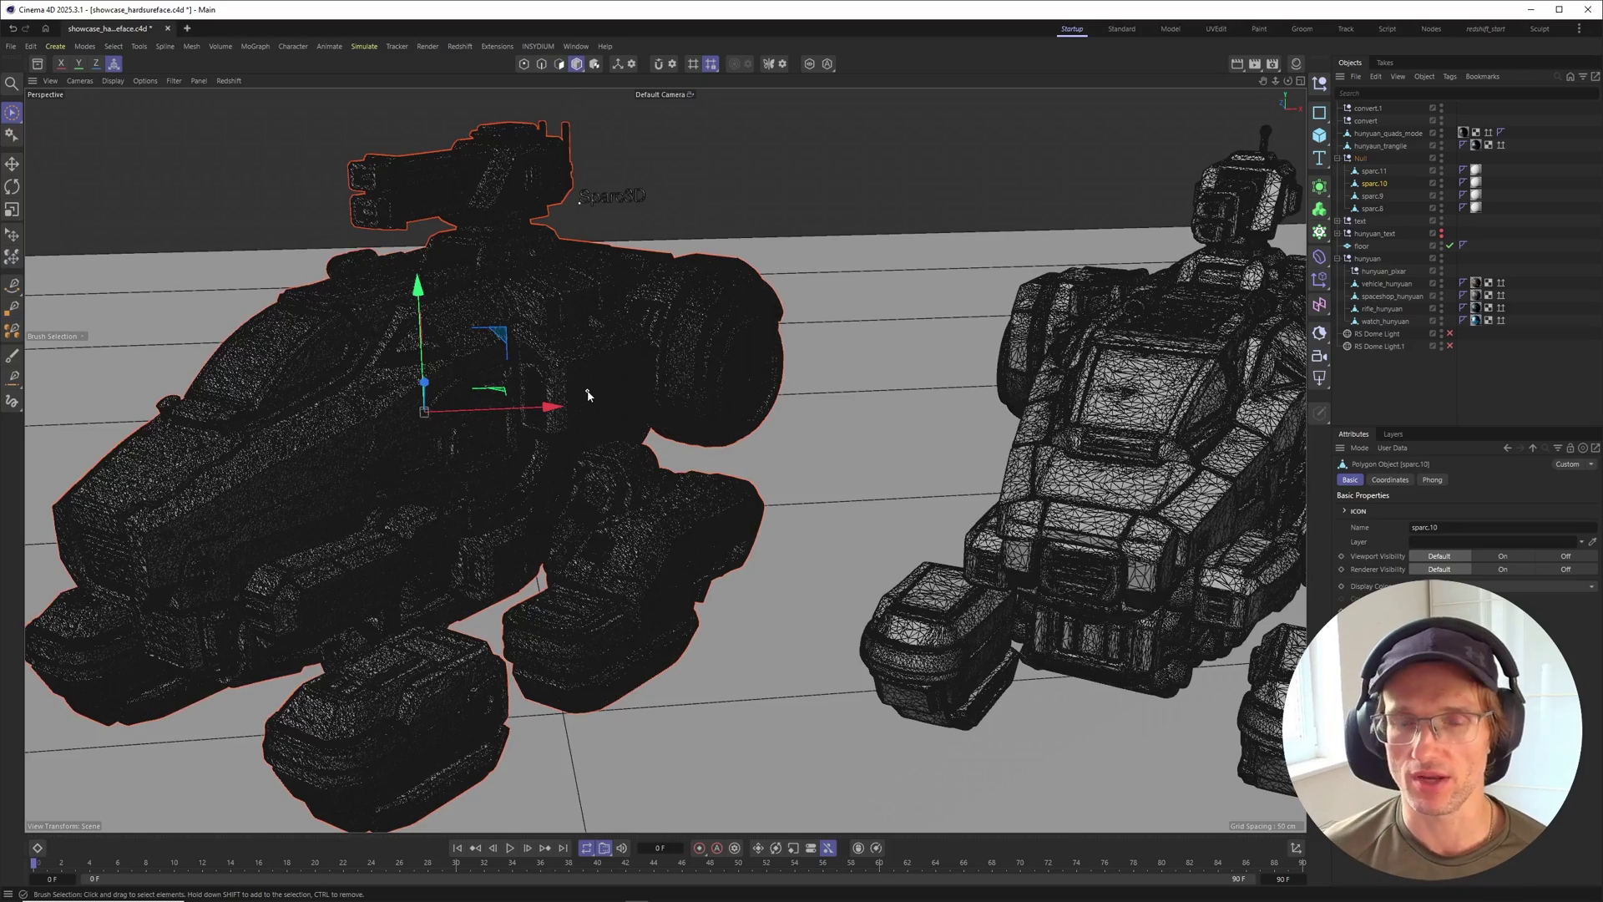
# Examine the triangle density across the Sparc3D vehicle's hull, and return the viewport to shading without lines
pyautogui.keyDown('alt'); pyautogui.moveTo(491, 313); pyautogui.dragTo(443, 320, button='middle'); pyautogui.keyUp('alt')
pyautogui.scroll(-8, 443, 326)
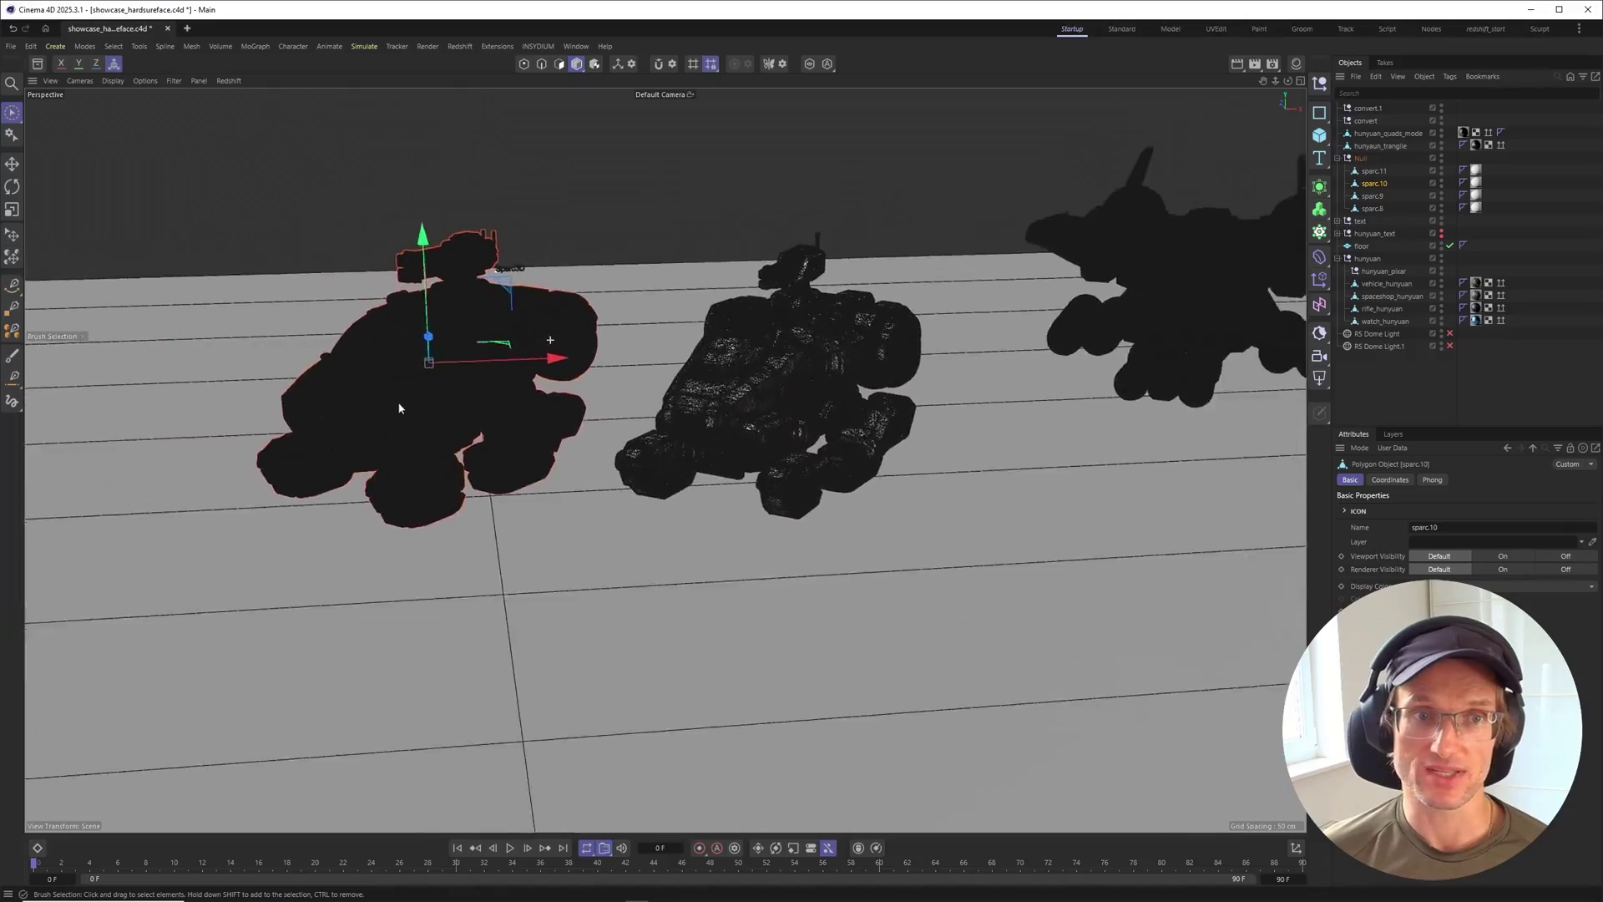
pyautogui.scroll(3, 361, 384)
pyautogui.scroll(5, 451, 385)
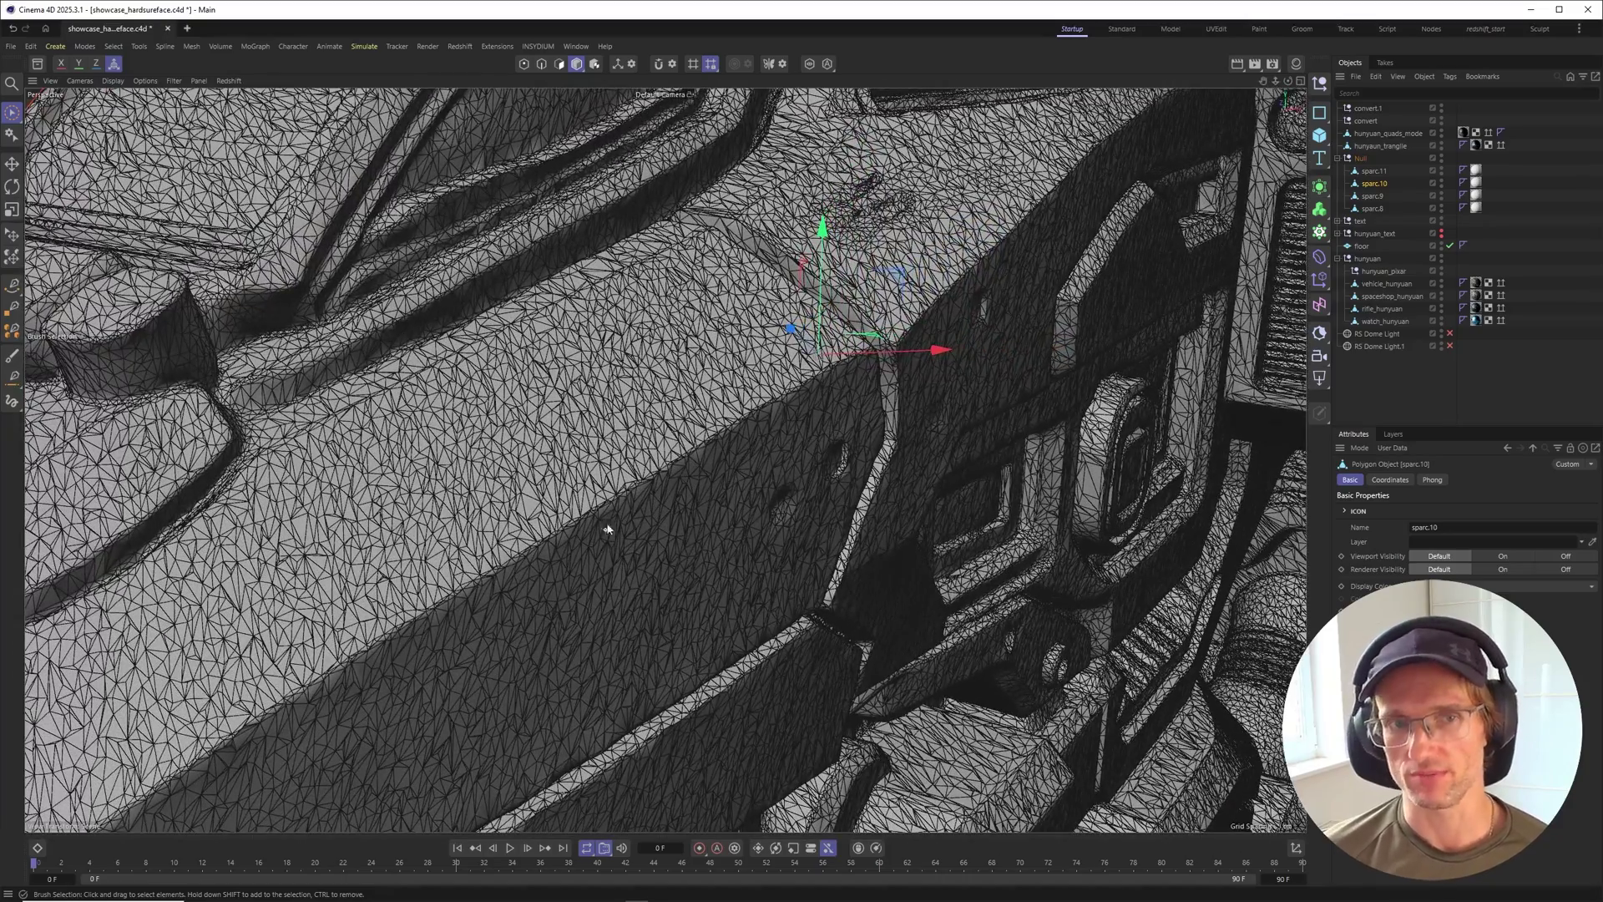
pyautogui.scroll(-4, 655, 371)
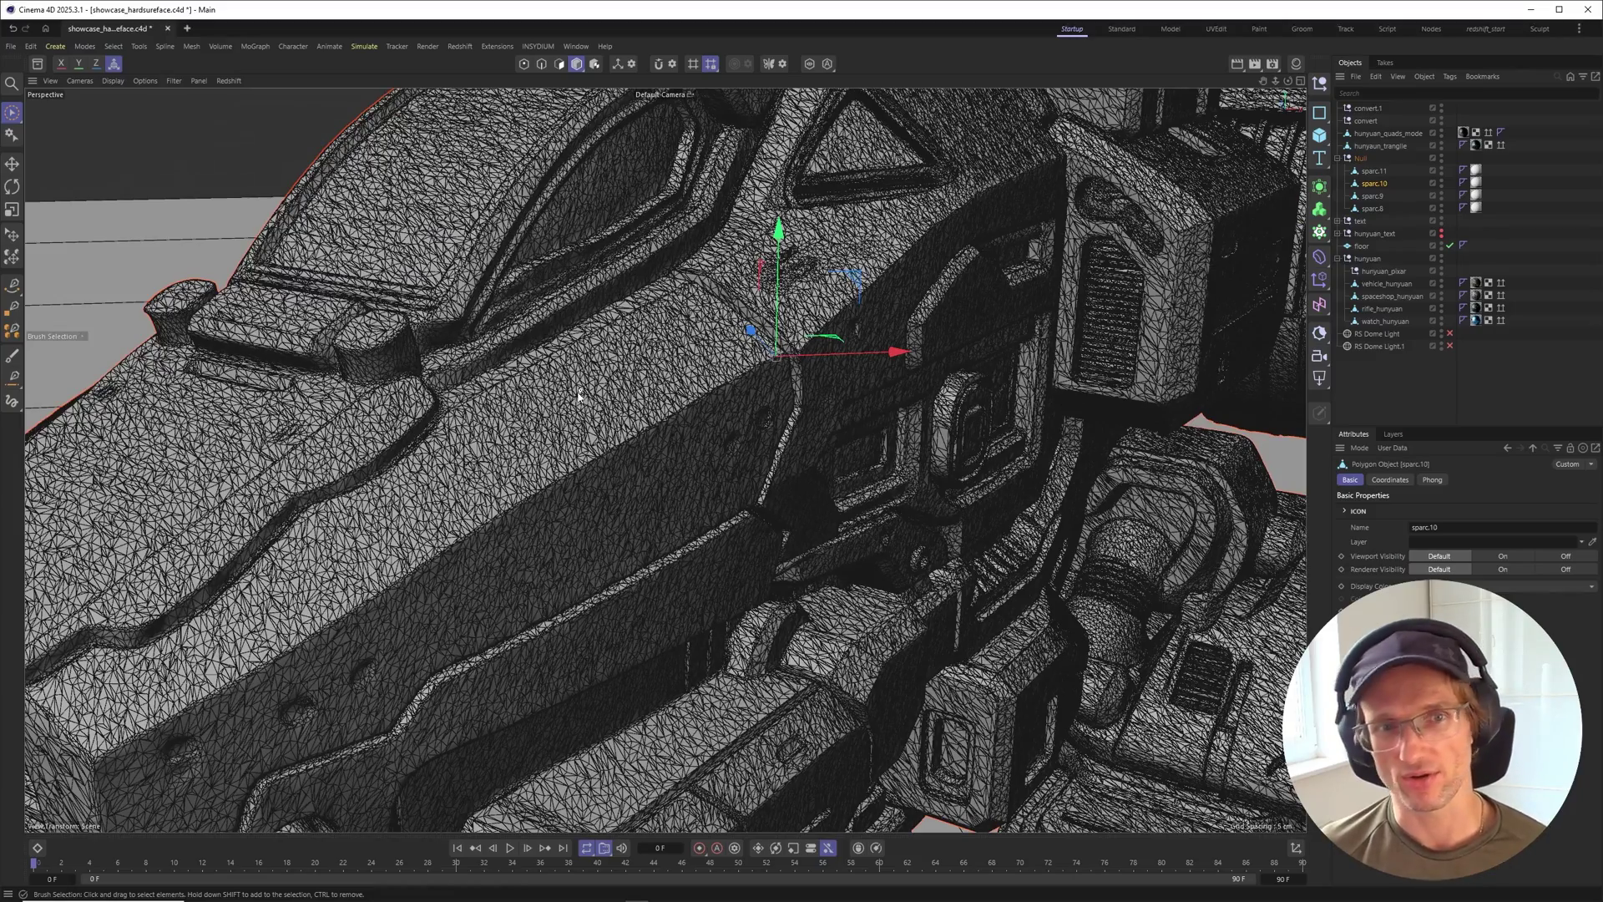
pyautogui.scroll(-5, 601, 386)
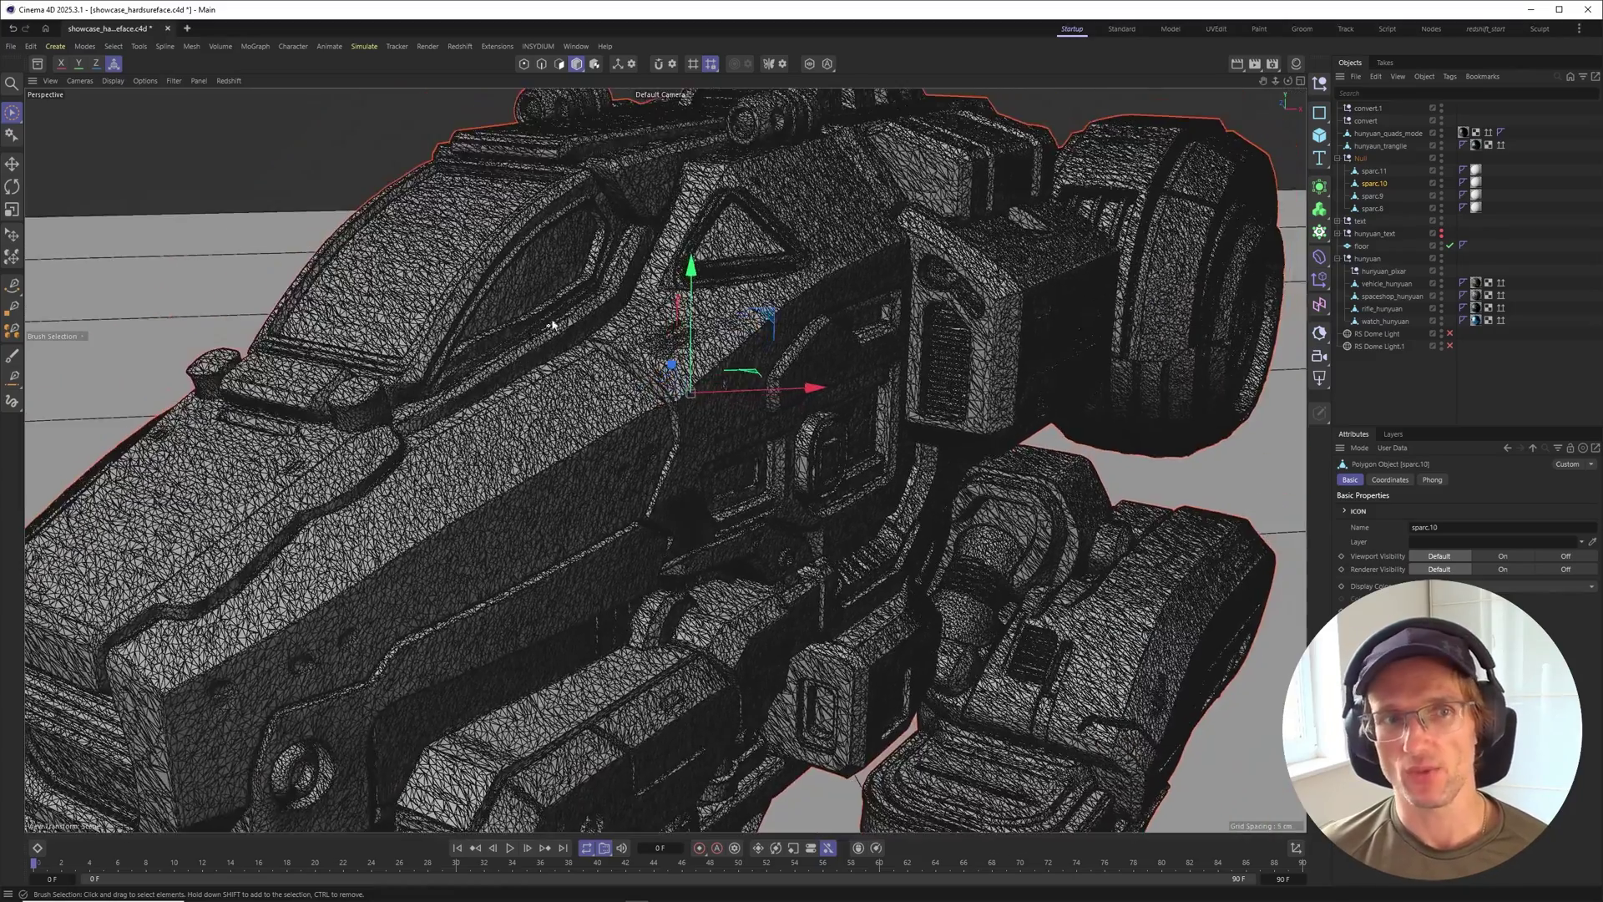
pyautogui.scroll(-5, 553, 337)
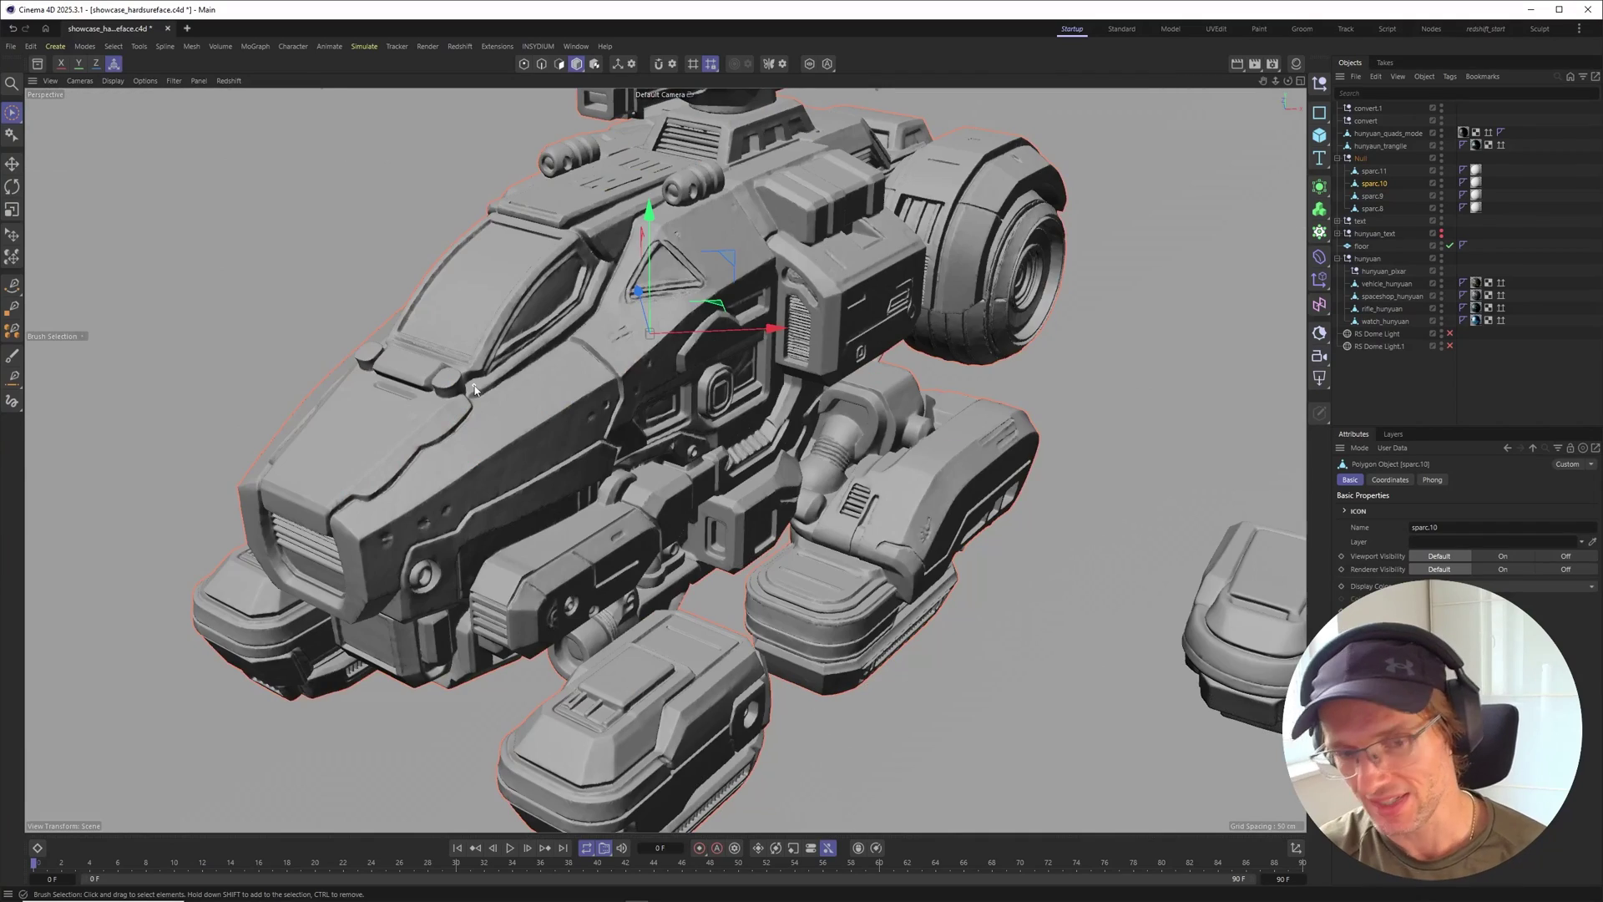
# Inspect the Sparc3D vehicle's shaded surface detail around the cockpit, triangular recess and side vents
pyautogui.scroll(5, 707, 258)
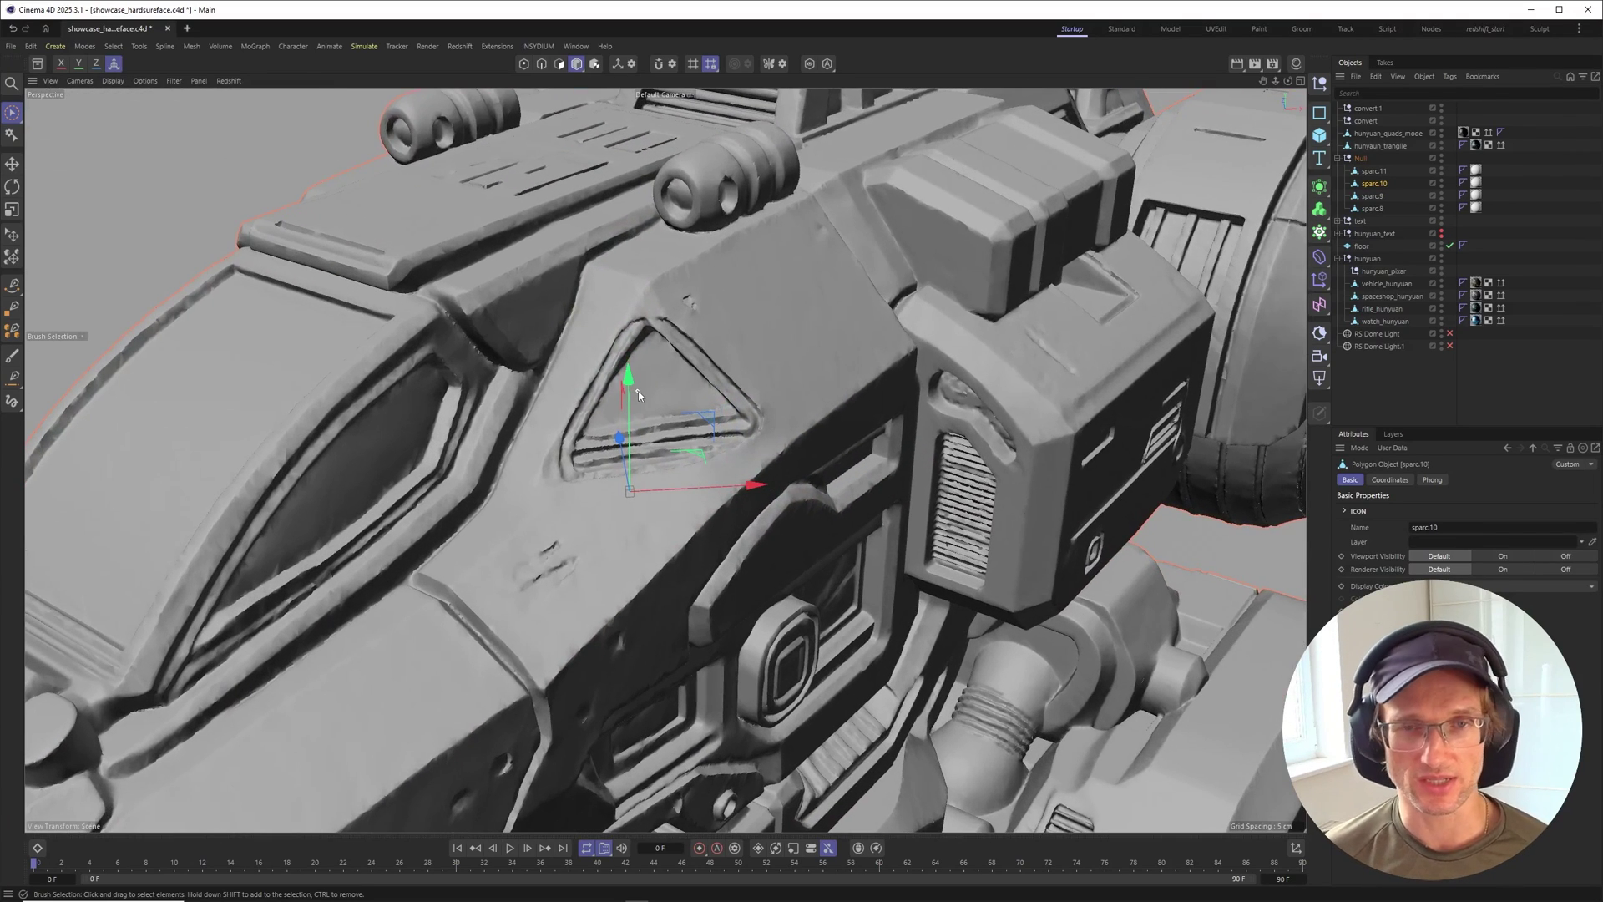
pyautogui.keyDown('alt'); pyautogui.moveTo(665, 327); pyautogui.dragTo(633, 406, button='middle'); pyautogui.keyUp('alt')
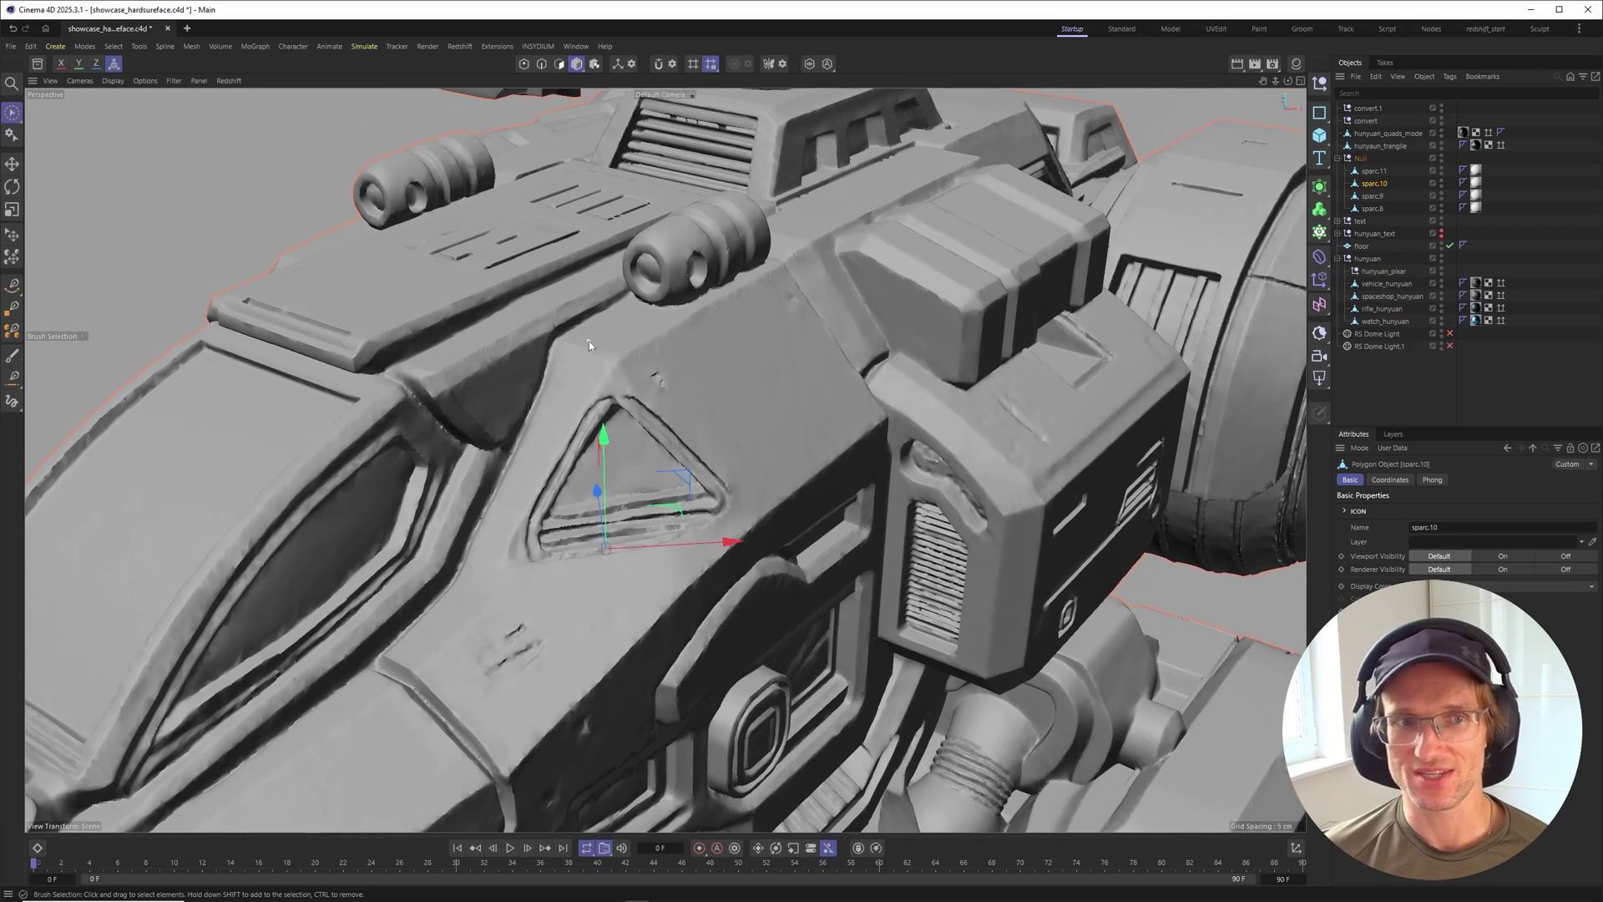
pyautogui.keyDown('alt'); pyautogui.moveTo(589, 341); pyautogui.dragTo(616, 327, button='middle'); pyautogui.keyUp('alt')
pyautogui.scroll(-6, 584, 376)
pyautogui.keyDown('alt'); pyautogui.moveTo(534, 446); pyautogui.dragTo(529, 394); pyautogui.keyUp('alt')
pyautogui.scroll(10, 537, 451)
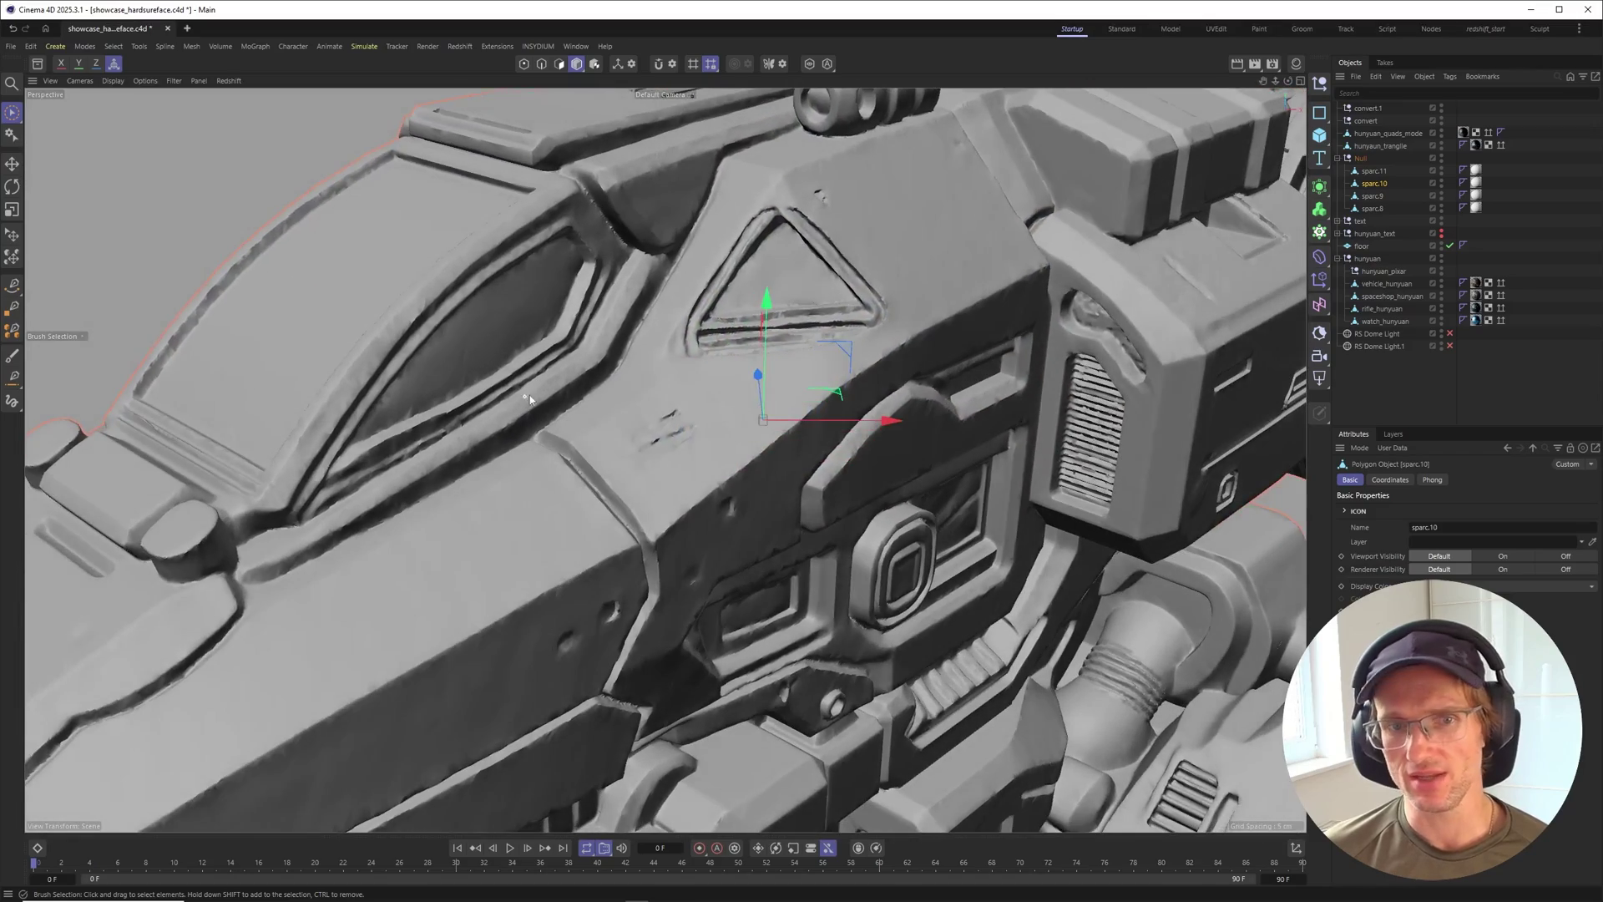
pyautogui.keyDown('alt'); pyautogui.moveTo(599, 375); pyautogui.dragTo(548, 401, button='middle'); pyautogui.keyUp('alt')
pyautogui.keyDown('alt'); pyautogui.moveTo(583, 401); pyautogui.dragTo(636, 375, button='right'); pyautogui.keyUp('alt')
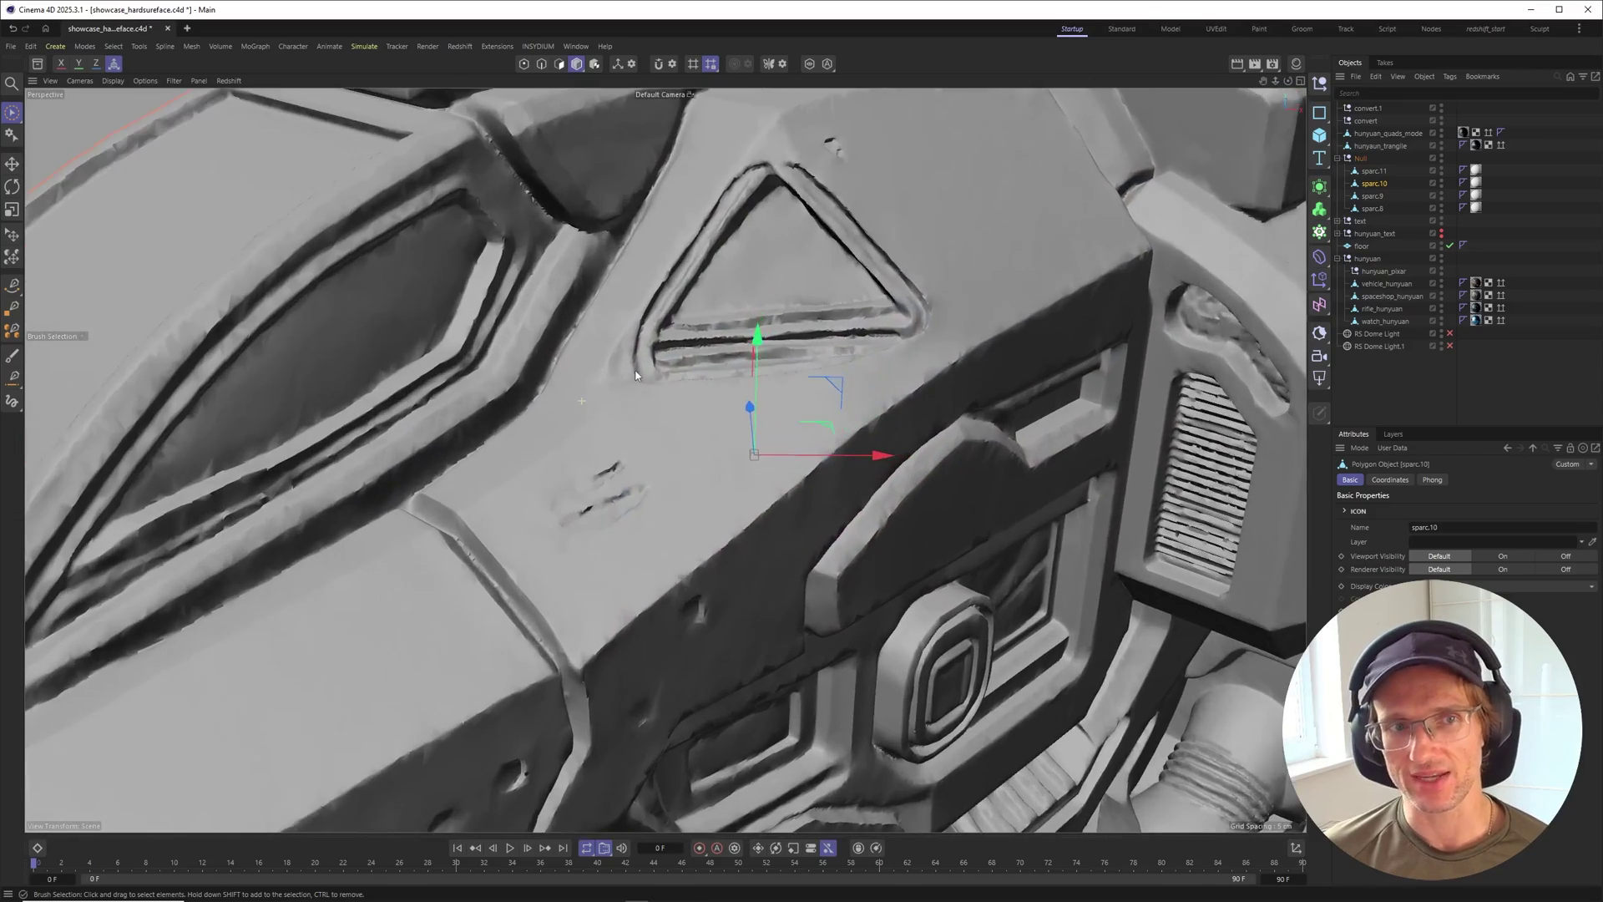
pyautogui.scroll(-6, 635, 375)
pyautogui.scroll(3, 639, 347)
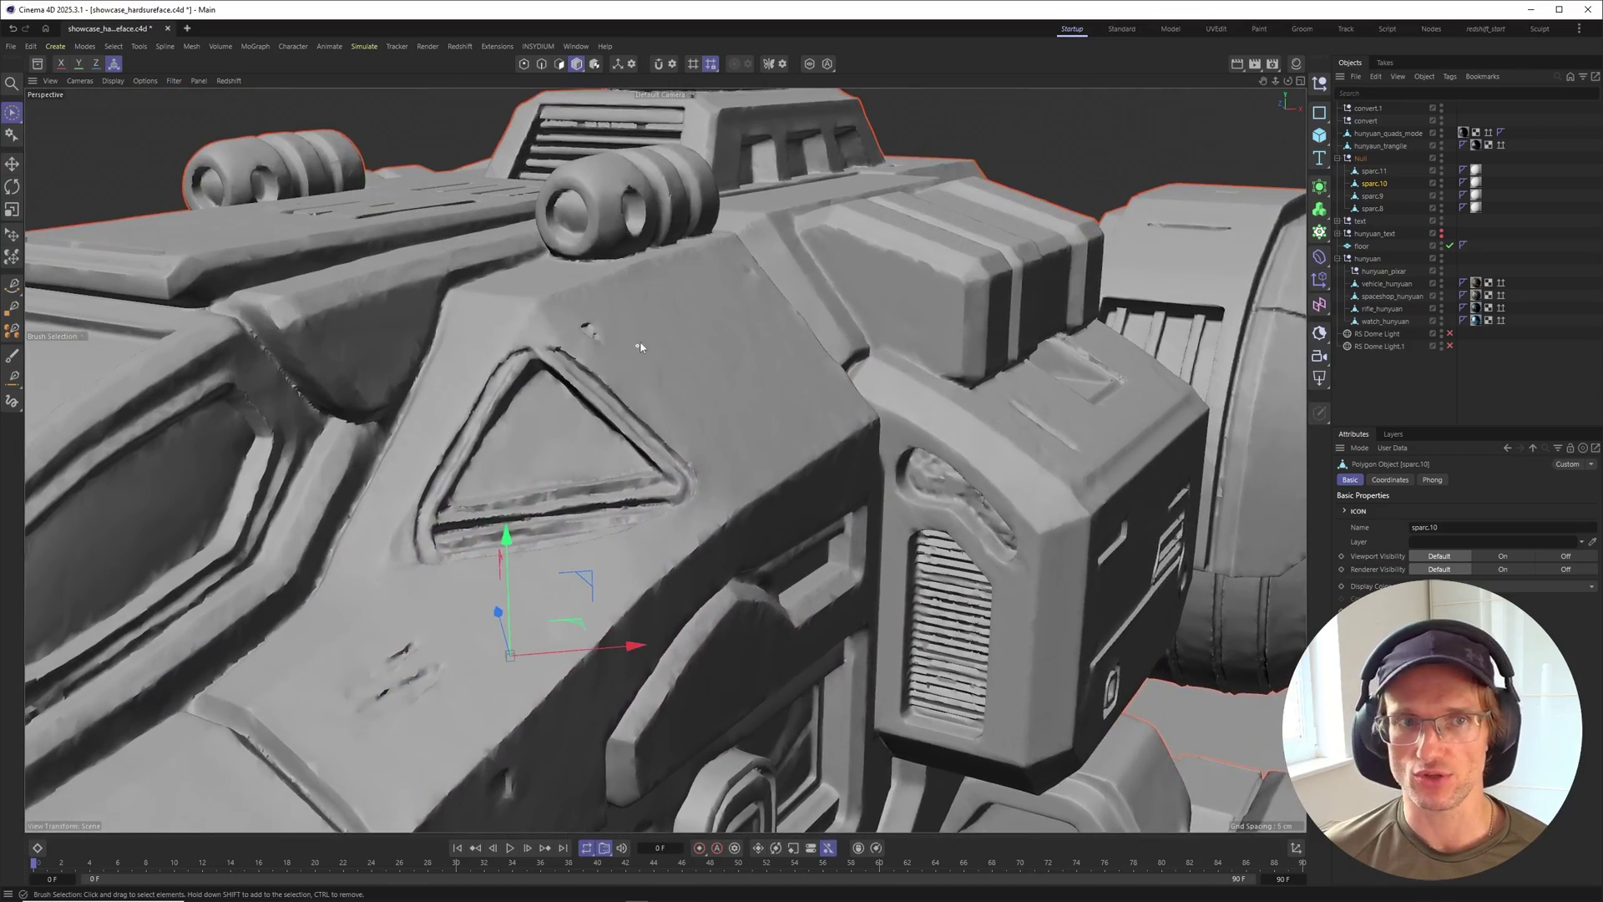
# Inspect the Sparc3D vehicle's lower side parts, especially the ribbed leg joint and the vented foot housing
pyautogui.scroll(-5, 640, 347)
pyautogui.scroll(8, 814, 372)
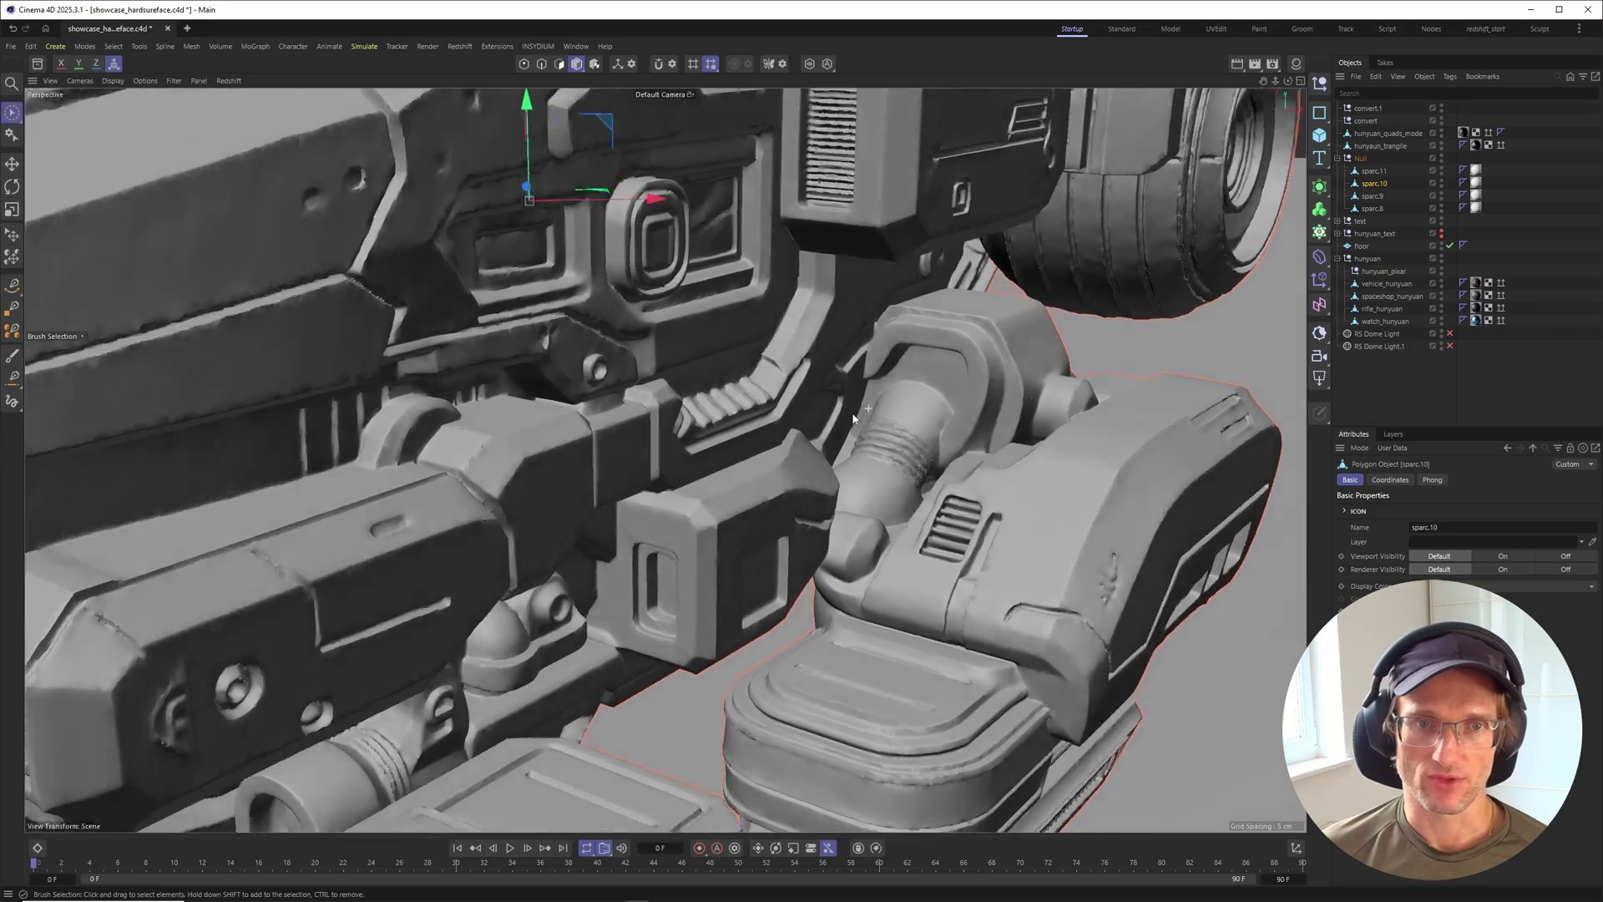
pyautogui.scroll(-4, 853, 417)
pyautogui.scroll(6, 960, 398)
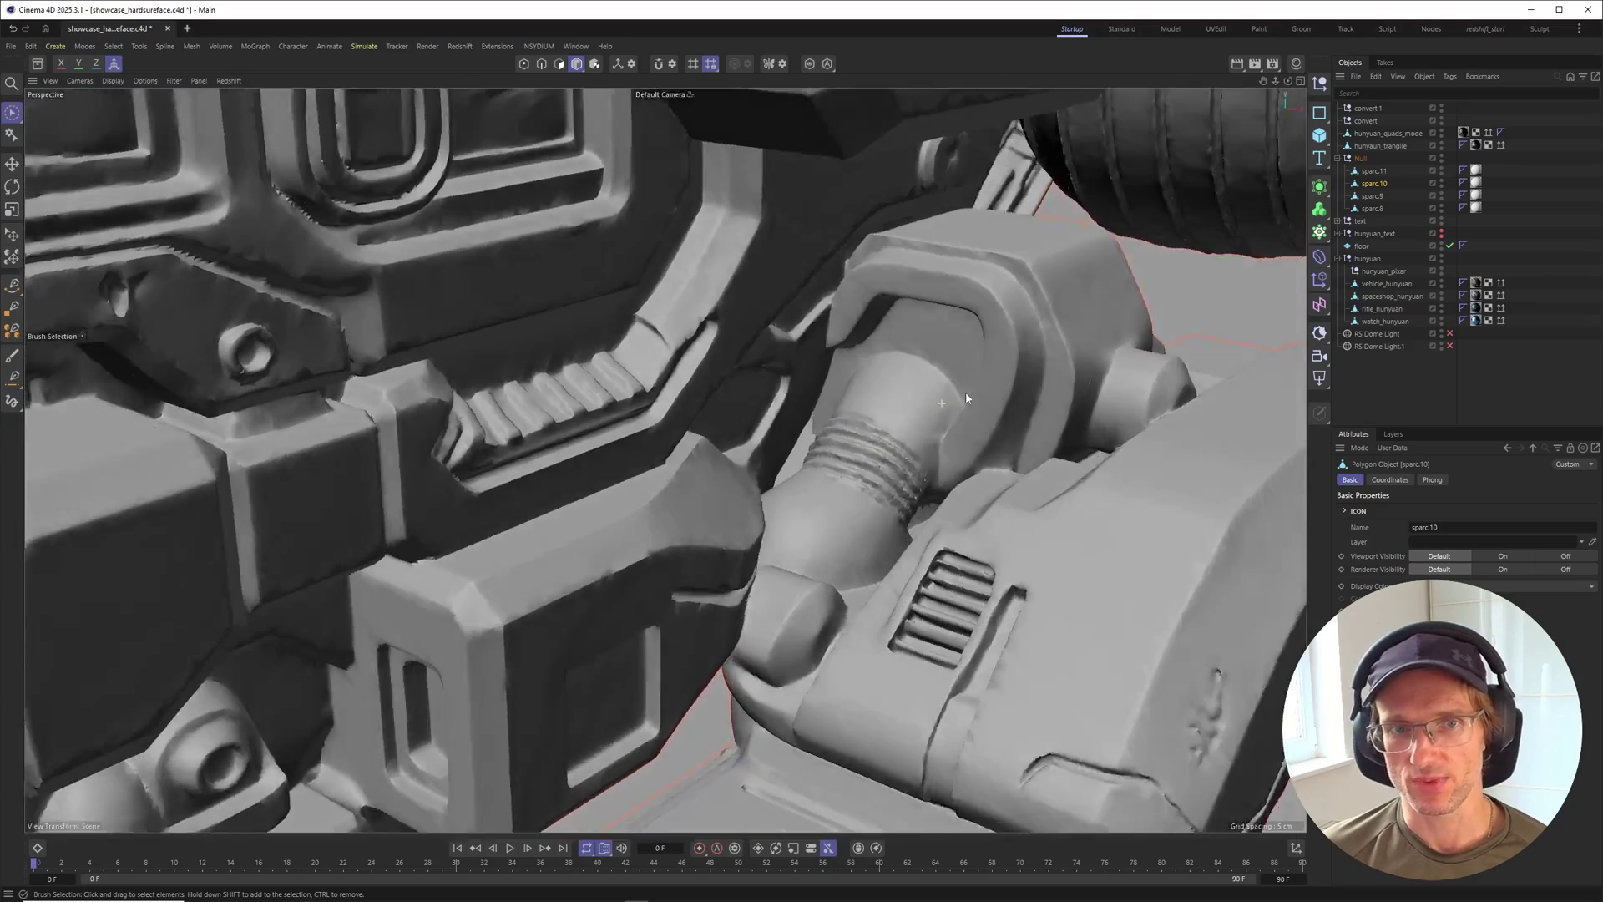
pyautogui.keyDown('alt'); pyautogui.moveTo(966, 399); pyautogui.dragTo(951, 456); pyautogui.keyUp('alt')
pyautogui.scroll(-10, 905, 394)
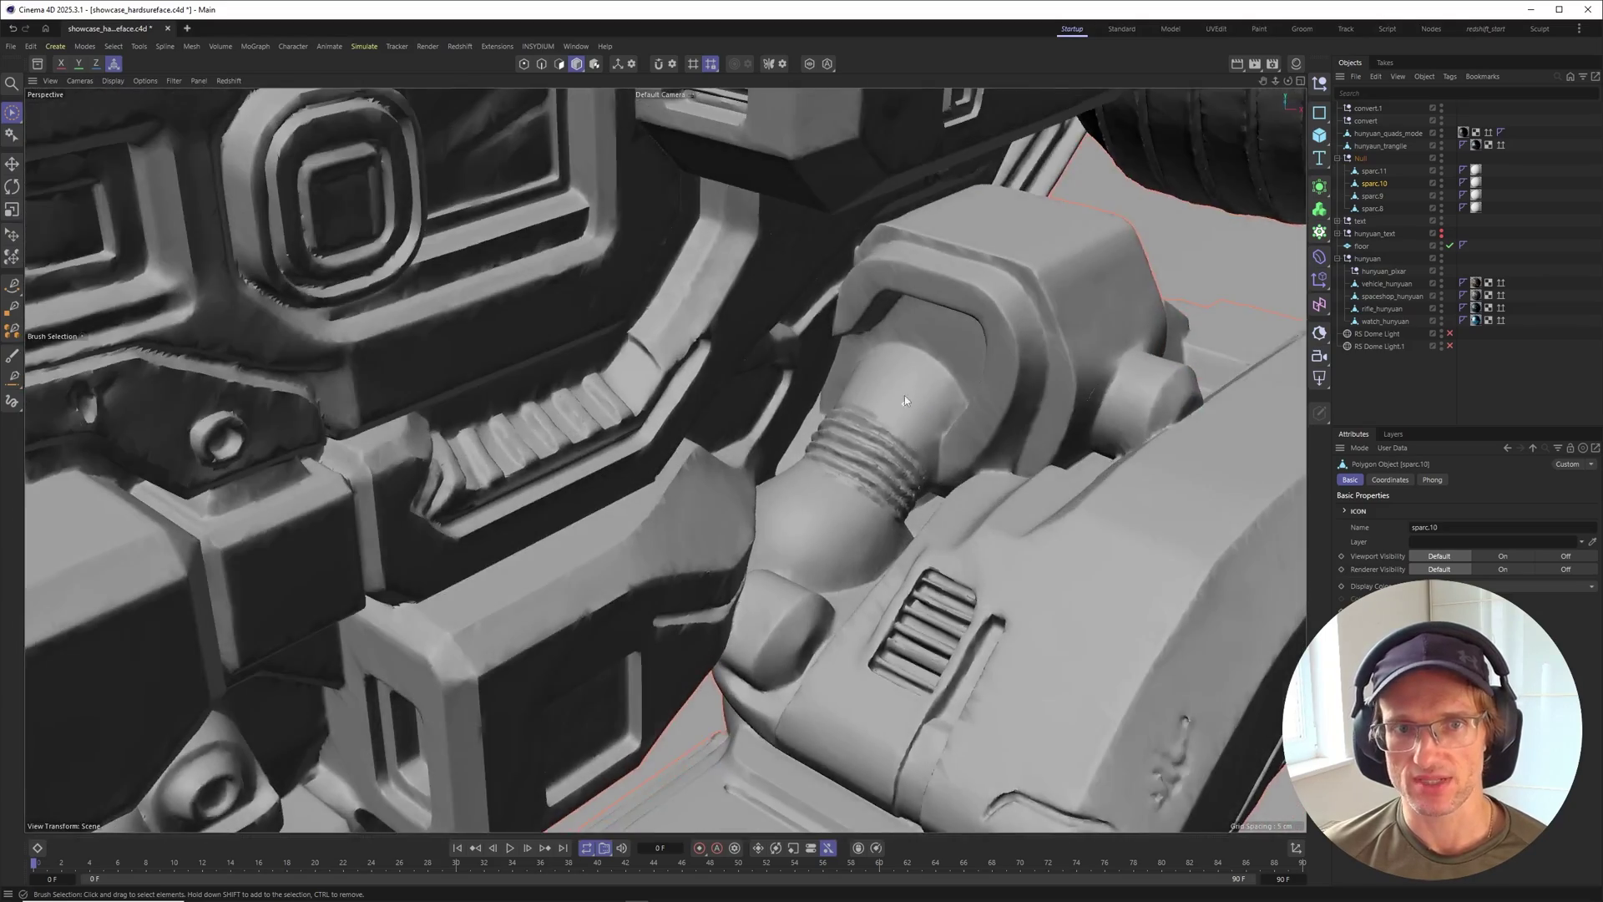
pyautogui.scroll(2, 675, 465)
pyautogui.scroll(-3, 675, 465)
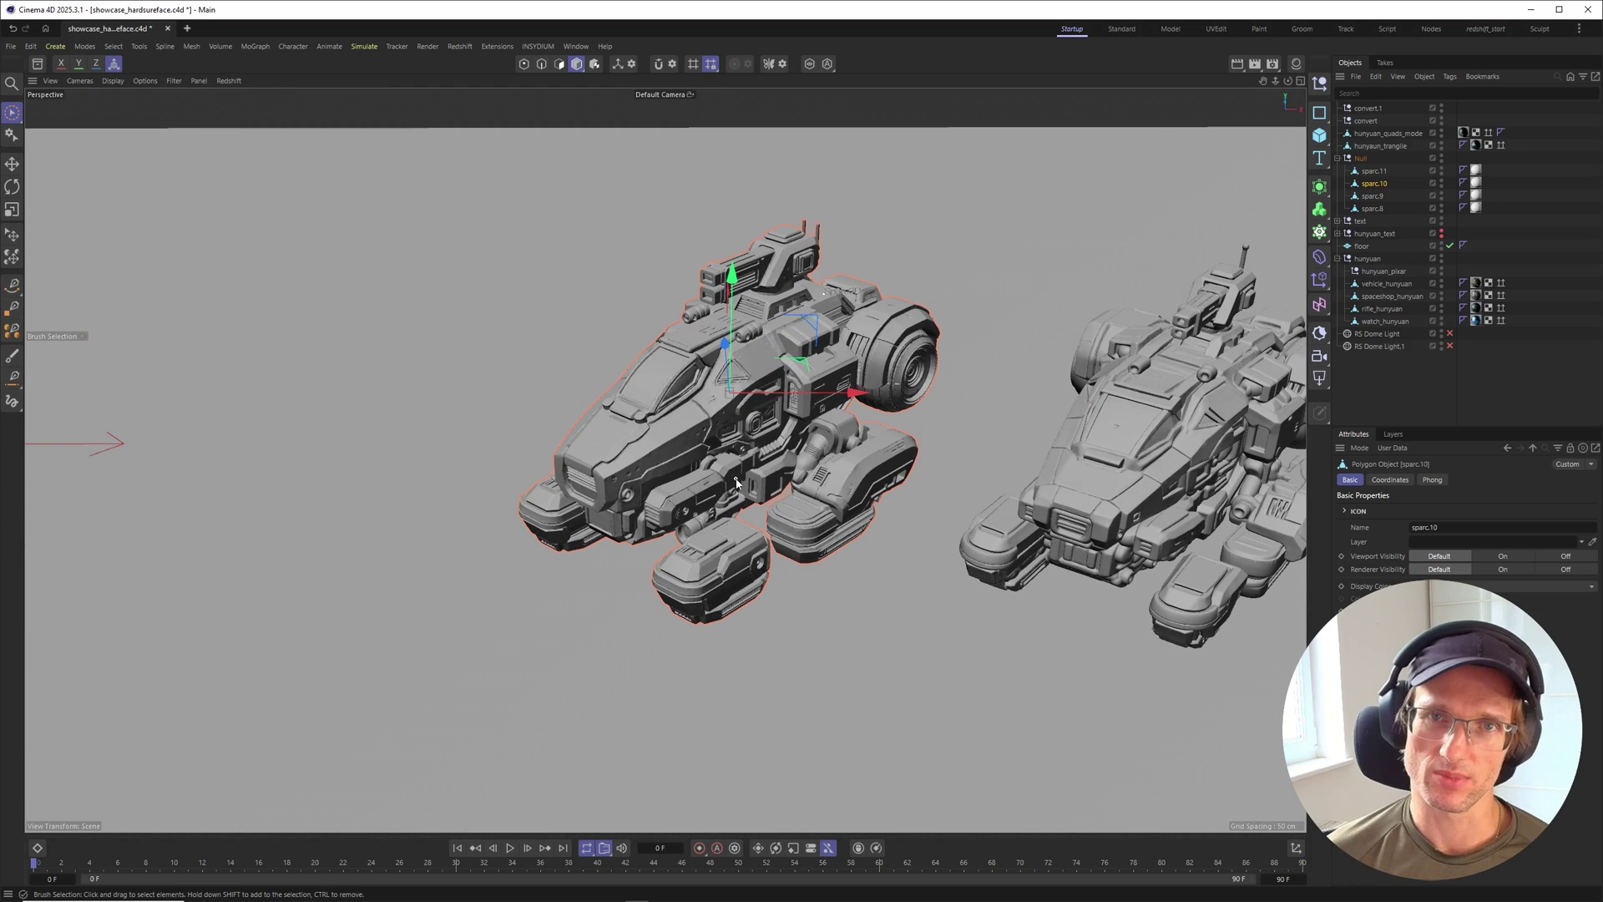
# Examine the symmetry of the Sparc3D vehicle from above, from the rear wheels to the front feet
pyautogui.keyDown('alt'); pyautogui.moveTo(792, 473); pyautogui.dragTo(600, 470, button='middle'); pyautogui.keyUp('alt')
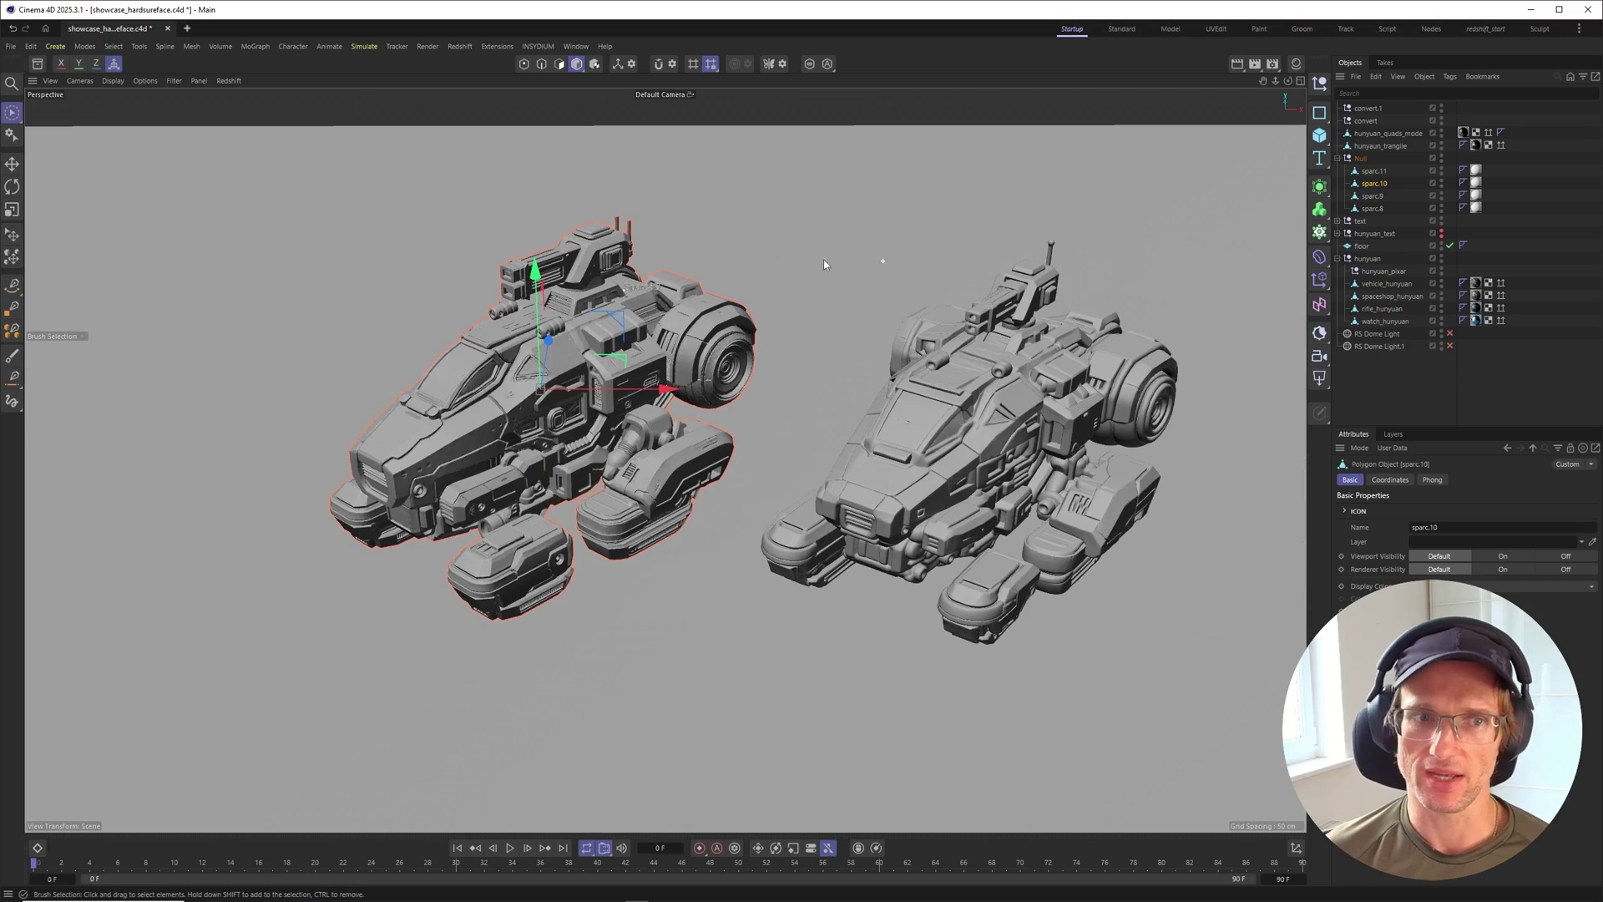
pyautogui.keyDown('alt'); pyautogui.moveTo(827, 265); pyautogui.dragTo(652, 395); pyautogui.keyUp('alt')
pyautogui.keyDown('alt'); pyautogui.moveTo(649, 395); pyautogui.dragTo(713, 508, button='middle'); pyautogui.keyUp('alt')
pyautogui.keyDown('alt'); pyautogui.moveTo(712, 507); pyautogui.dragTo(735, 522); pyautogui.keyUp('alt')
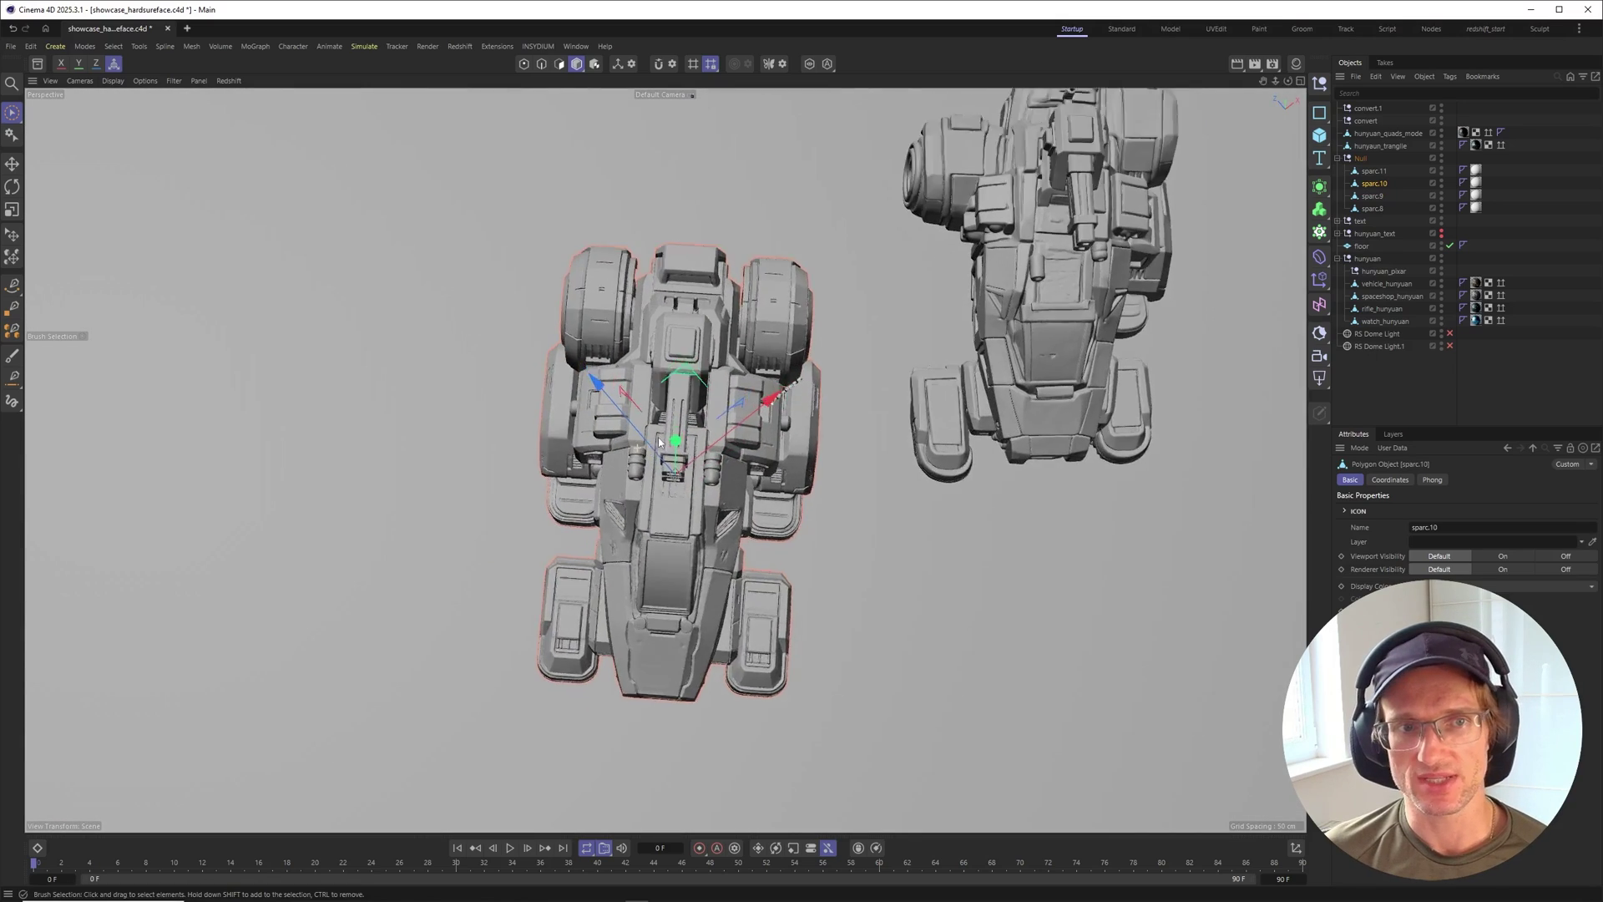
pyautogui.scroll(4, 693, 451)
pyautogui.keyDown('alt'); pyautogui.moveTo(681, 434); pyautogui.dragTo(690, 456); pyautogui.keyUp('alt')
pyautogui.keyDown('alt'); pyautogui.moveTo(690, 456); pyautogui.dragTo(673, 392, button='middle'); pyautogui.keyUp('alt')
pyautogui.scroll(-2, 701, 434)
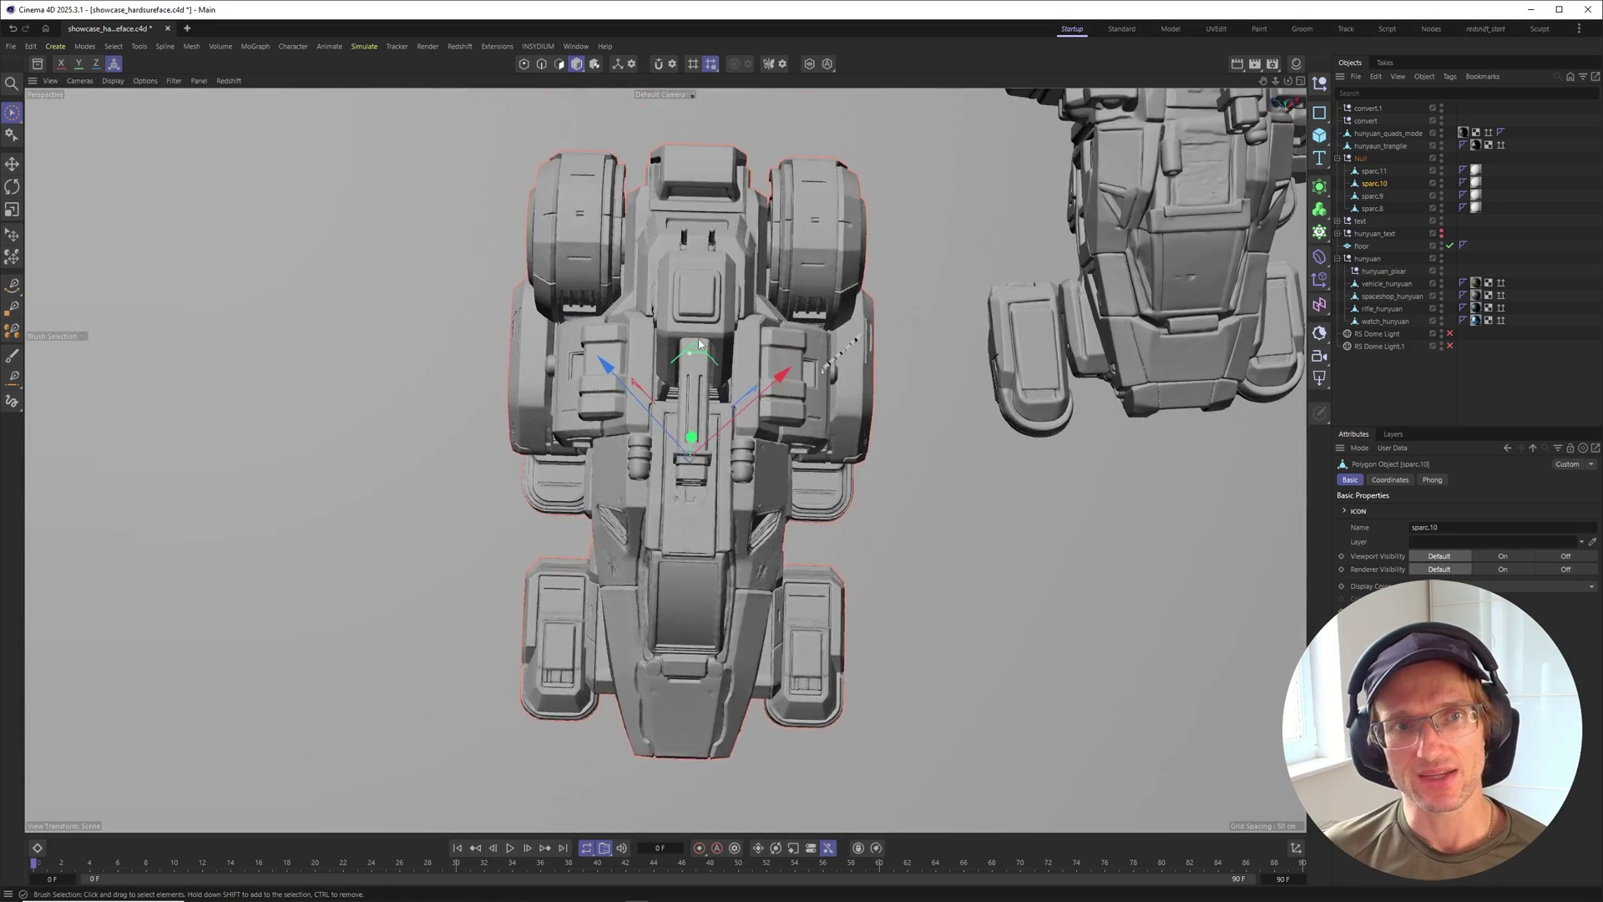
pyautogui.keyDown('alt'); pyautogui.moveTo(864, 242); pyautogui.dragTo(870, 213); pyautogui.keyUp('alt')
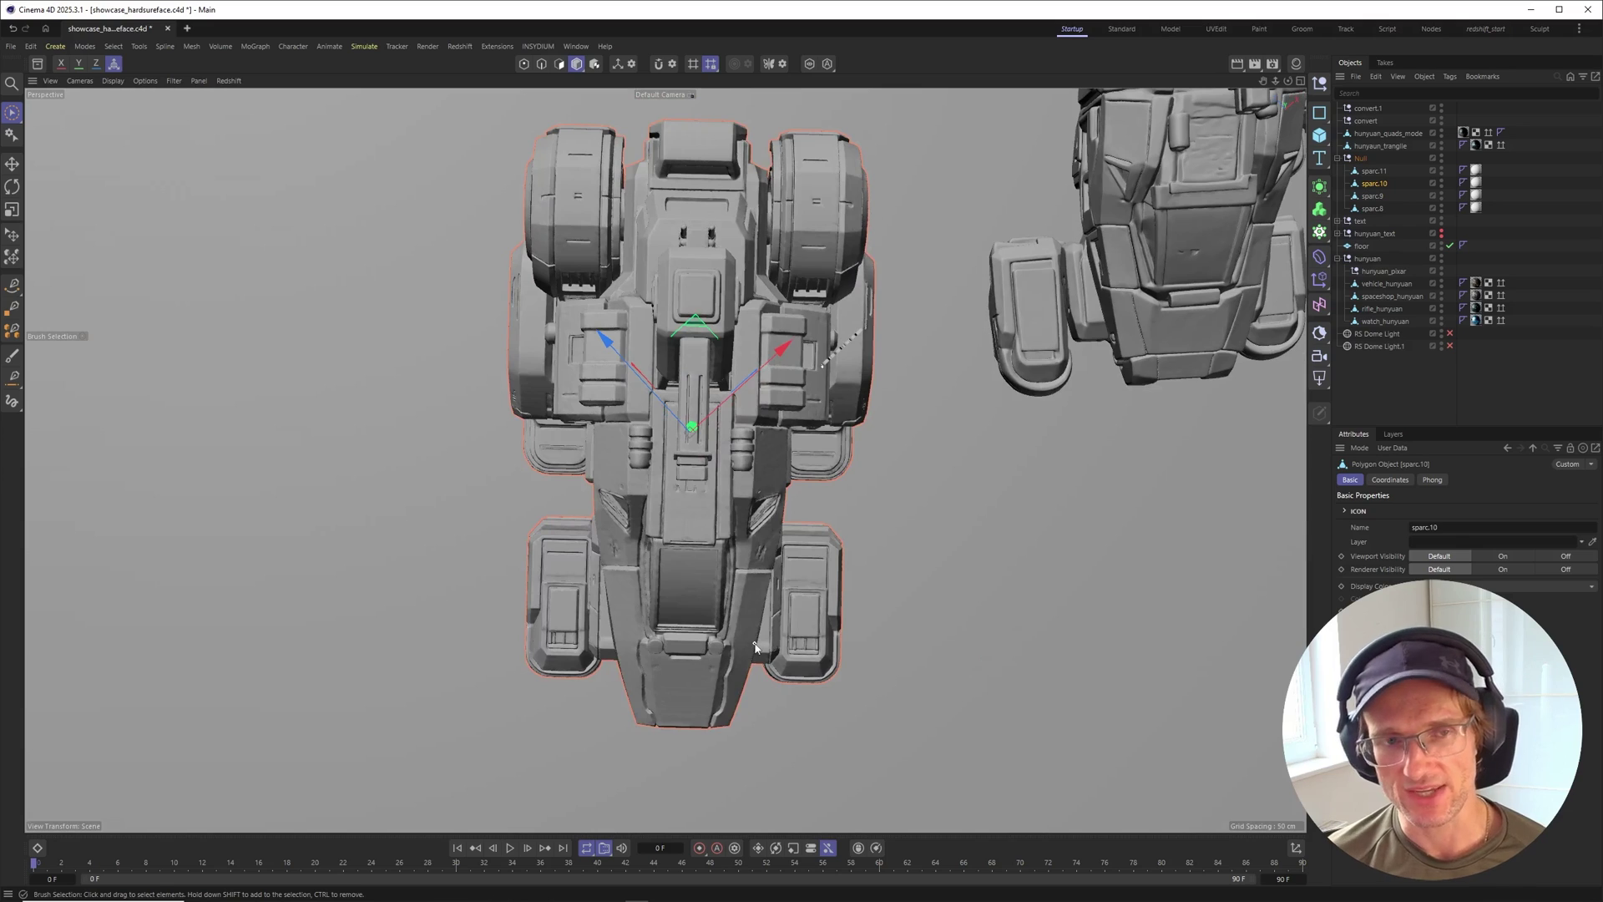
pyautogui.keyDown('alt'); pyautogui.moveTo(746, 365); pyautogui.dragTo(693, 500, button='middle'); pyautogui.keyUp('alt')
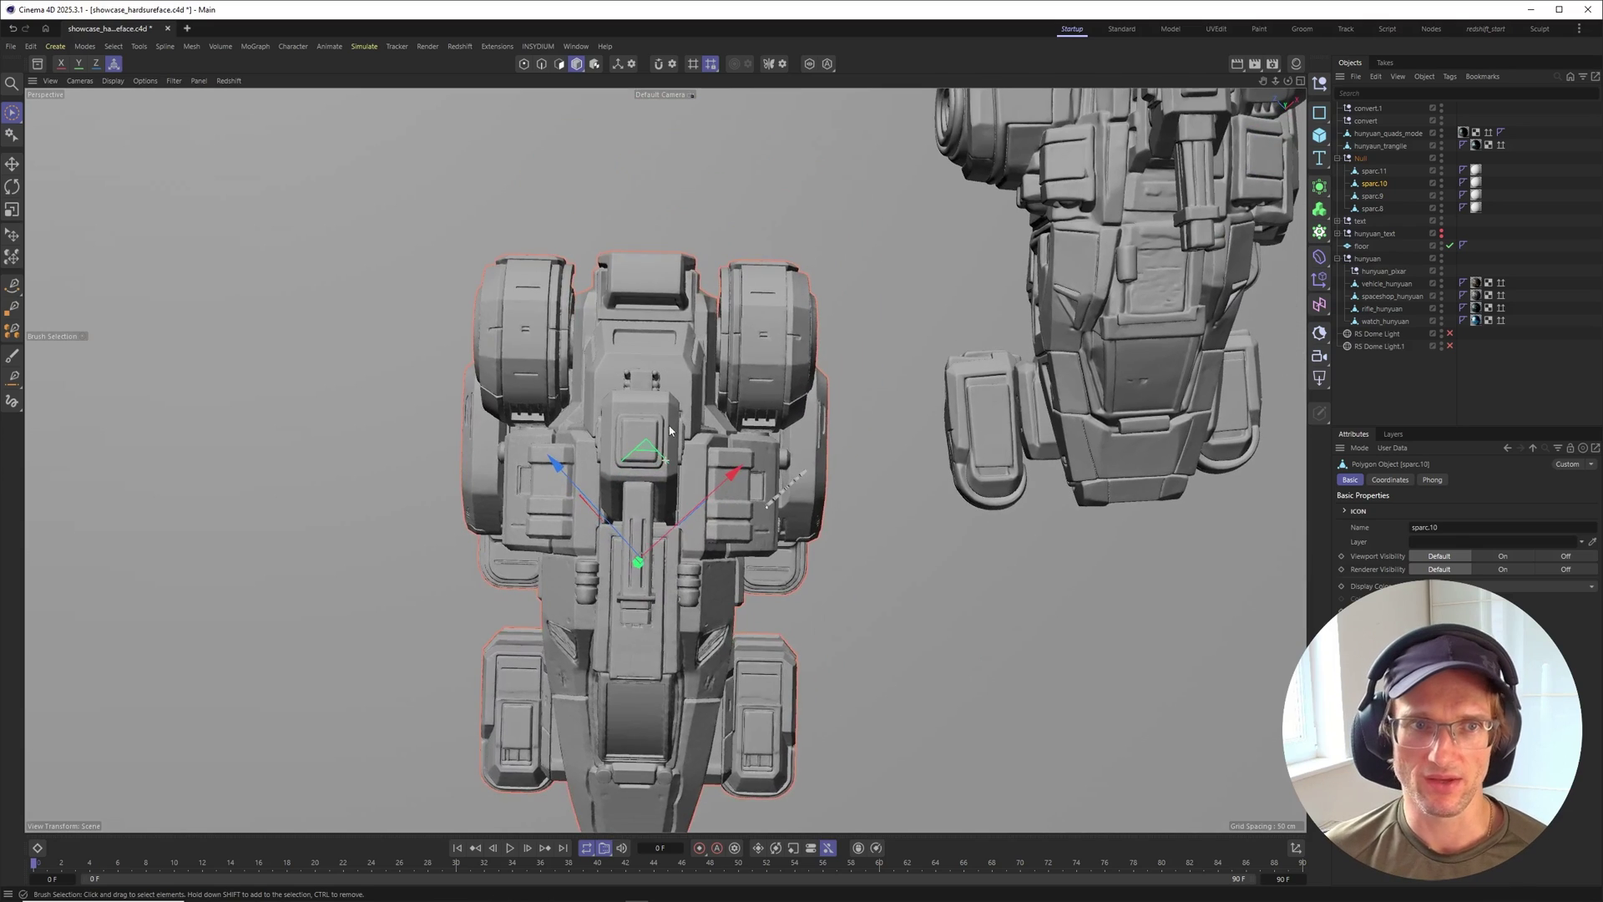
# Examine the Hunyuan vehicle's symmetry from above, selecting the model briefly and clearing the selection
pyautogui.keyDown('alt'); pyautogui.moveTo(753, 268); pyautogui.dragTo(748, 315, button='middle'); pyautogui.keyUp('alt')
pyautogui.moveTo(741, 526)
pyautogui.keyDown('alt'); pyautogui.mouseDown()
pyautogui.moveTo(843, 493)
pyautogui.moveTo(752, 509)
pyautogui.mouseUp(); pyautogui.keyUp('alt')
pyautogui.keyDown('alt'); pyautogui.moveTo(923, 387); pyautogui.dragTo(799, 409, button='middle'); pyautogui.keyUp('alt')
pyautogui.keyDown('alt'); pyautogui.moveTo(798, 409); pyautogui.dragTo(793, 404); pyautogui.keyUp('alt')
pyautogui.click(780, 353)
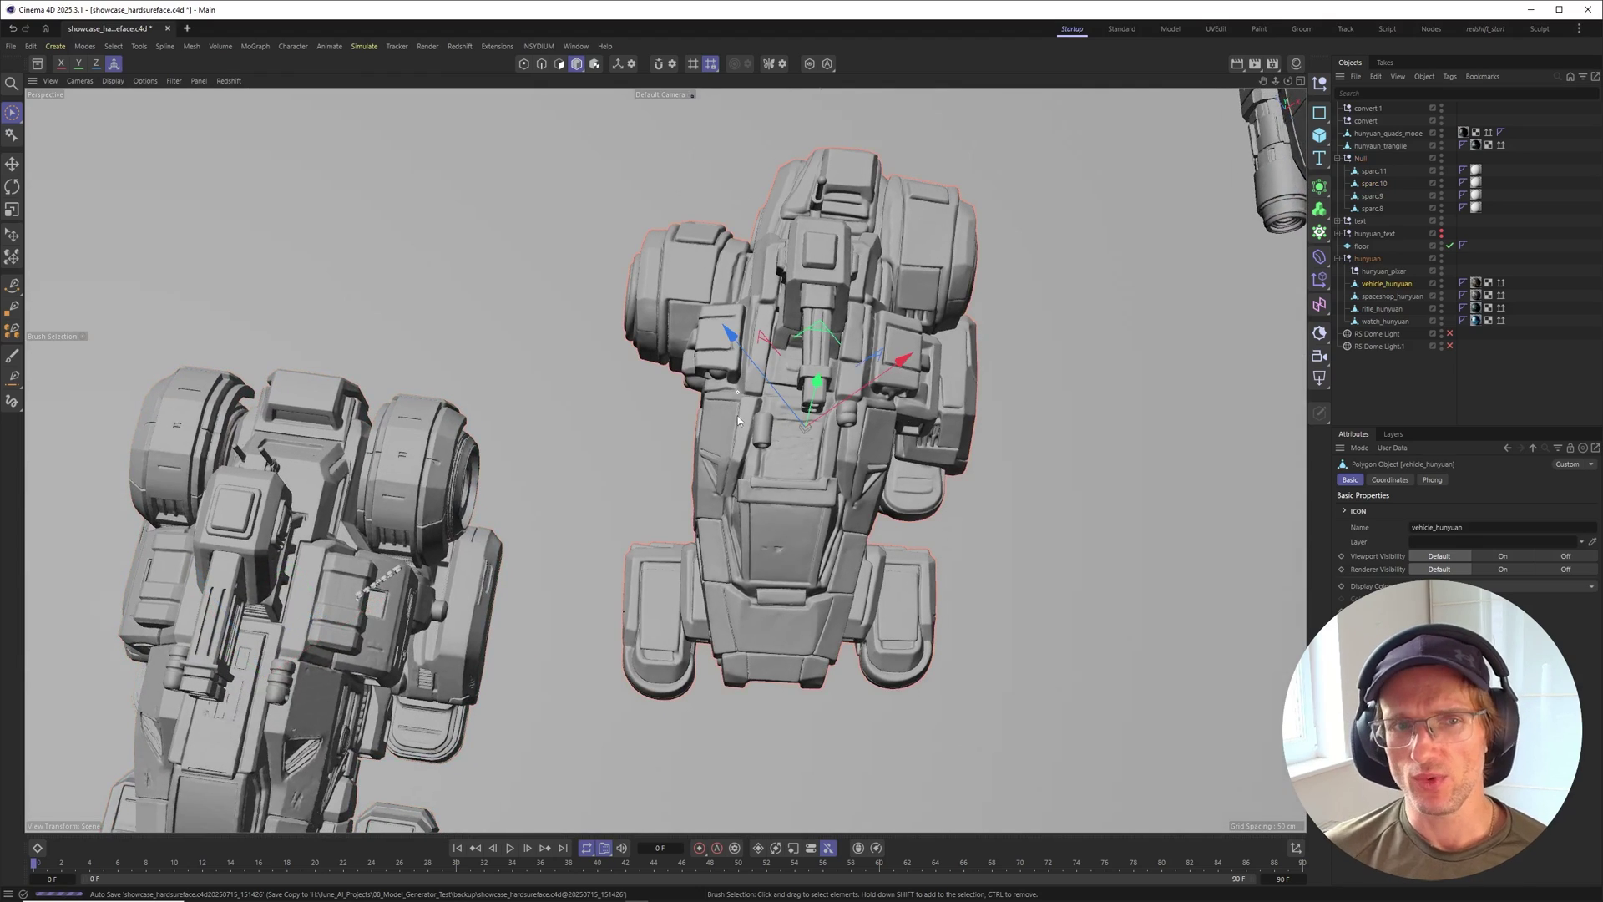
pyautogui.click(1407, 379)
pyautogui.keyDown('alt'); pyautogui.moveTo(693, 562); pyautogui.dragTo(768, 478, button='right'); pyautogui.keyUp('alt')
pyautogui.keyDown('alt'); pyautogui.moveTo(768, 482); pyautogui.dragTo(673, 466); pyautogui.keyUp('alt')
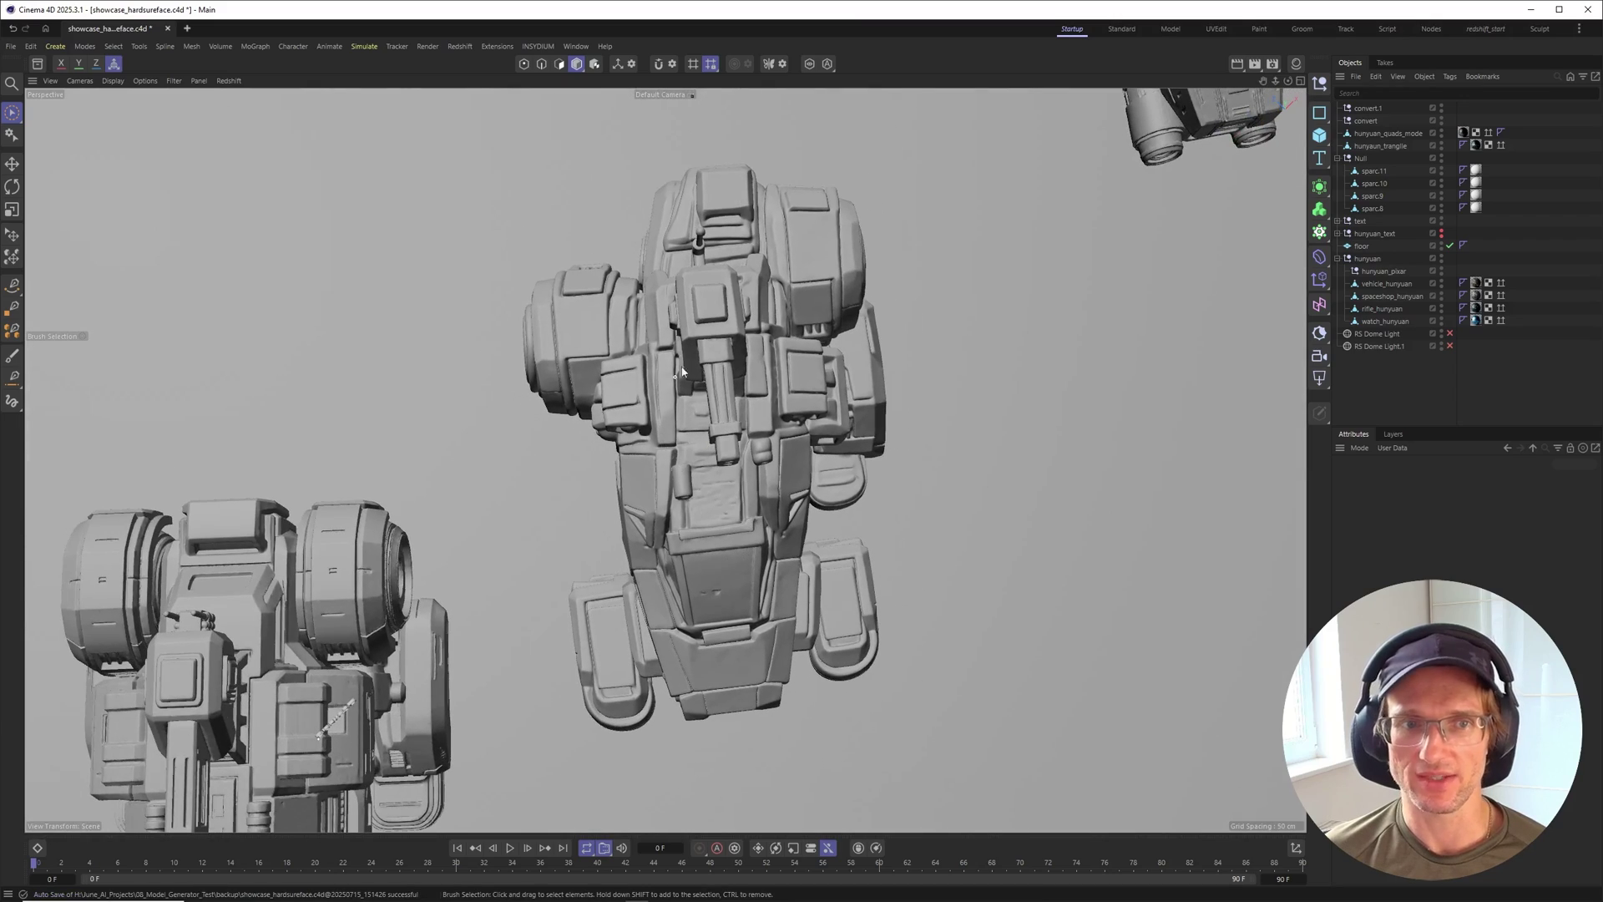
pyautogui.keyDown('alt'); pyautogui.moveTo(683, 372); pyautogui.dragTo(799, 448); pyautogui.keyUp('alt')
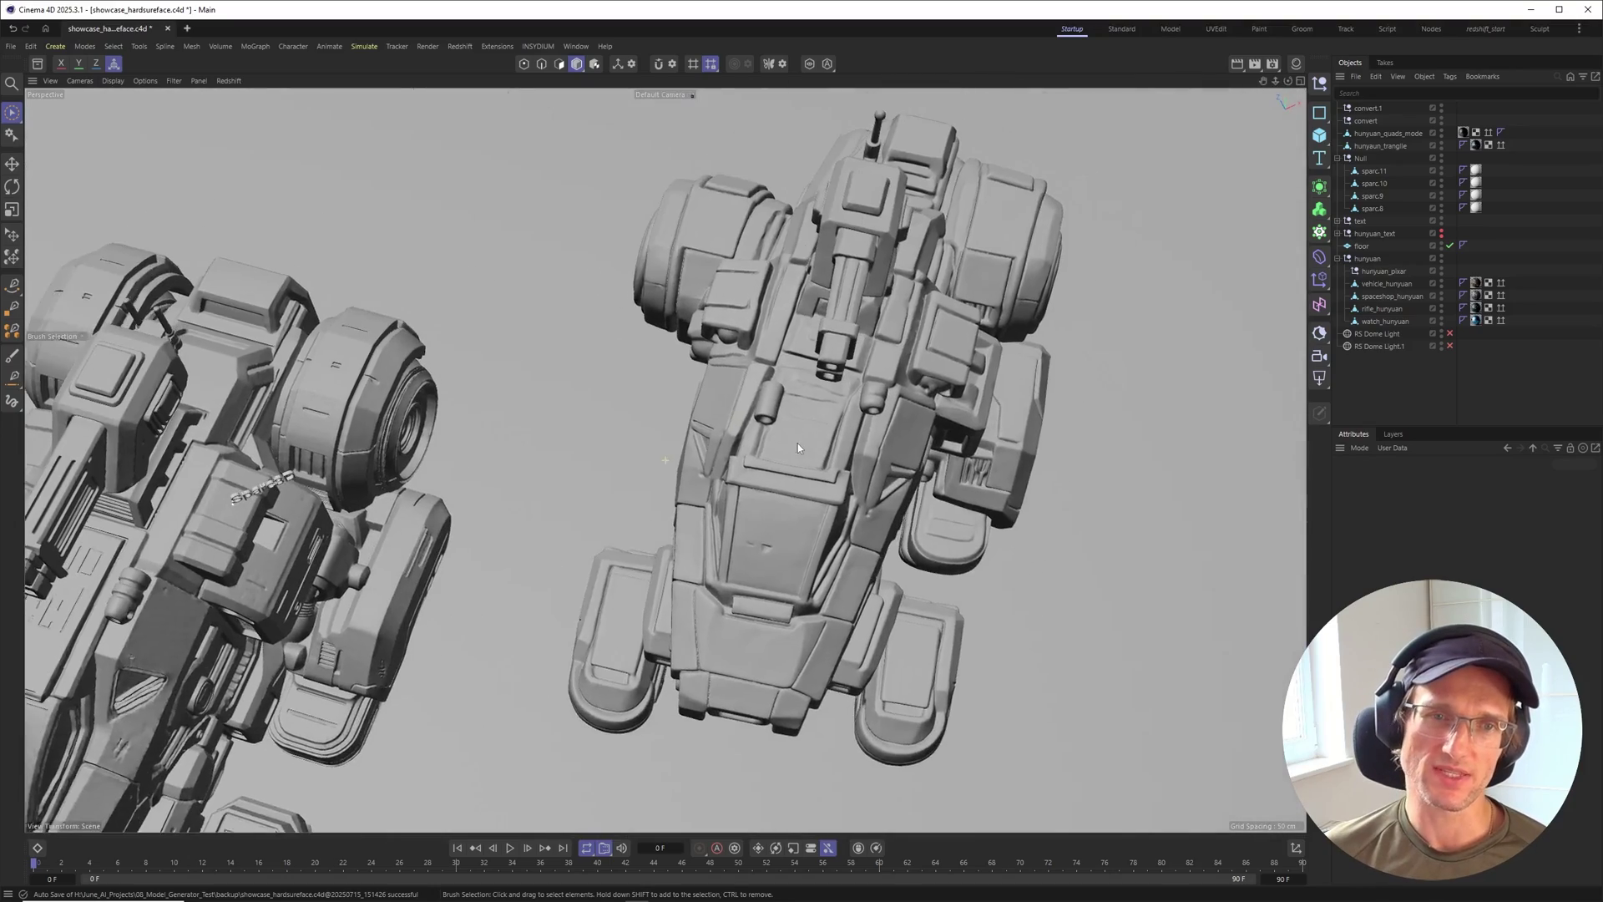
# Frame the Hunyuan vehicle from the upper front and display the scene's shading with wireframe lines
pyautogui.keyDown('alt'); pyautogui.moveTo(798, 444); pyautogui.dragTo(784, 447, button='right'); pyautogui.keyUp('alt')
pyautogui.keyDown('alt'); pyautogui.moveTo(783, 446); pyautogui.dragTo(768, 449); pyautogui.keyUp('alt')
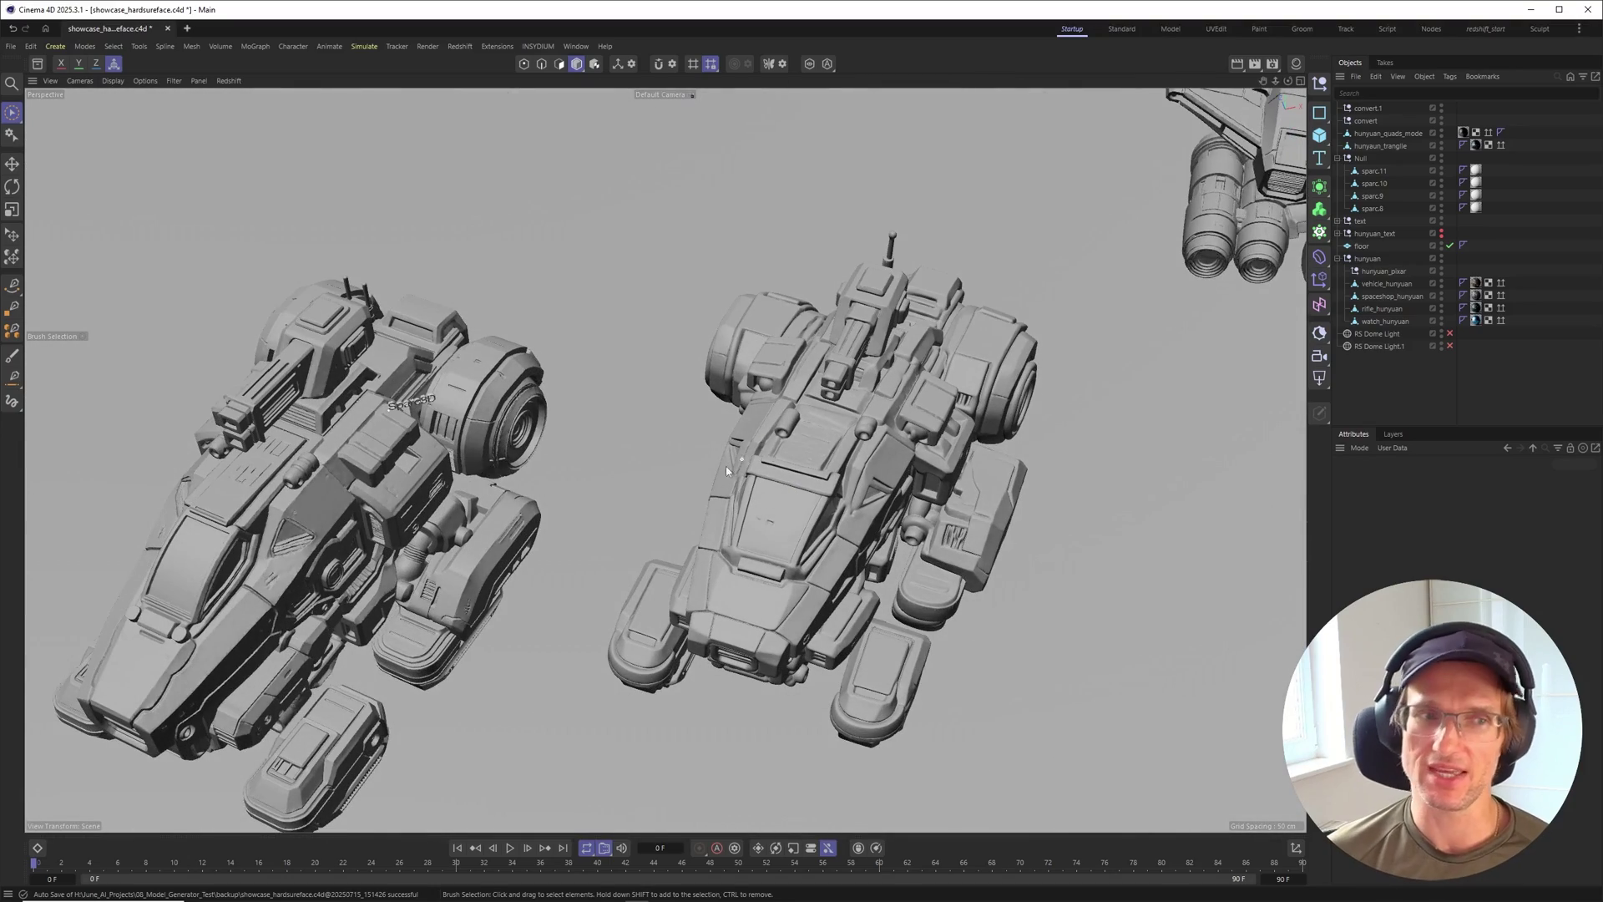
pyautogui.keyDown('alt'); pyautogui.moveTo(768, 449); pyautogui.dragTo(767, 441, button='middle'); pyautogui.keyUp('alt')
pyautogui.keyDown('alt'); pyautogui.moveTo(767, 441); pyautogui.dragTo(812, 503, button='right'); pyautogui.keyUp('alt')
pyautogui.press('n')
pyautogui.press('b')
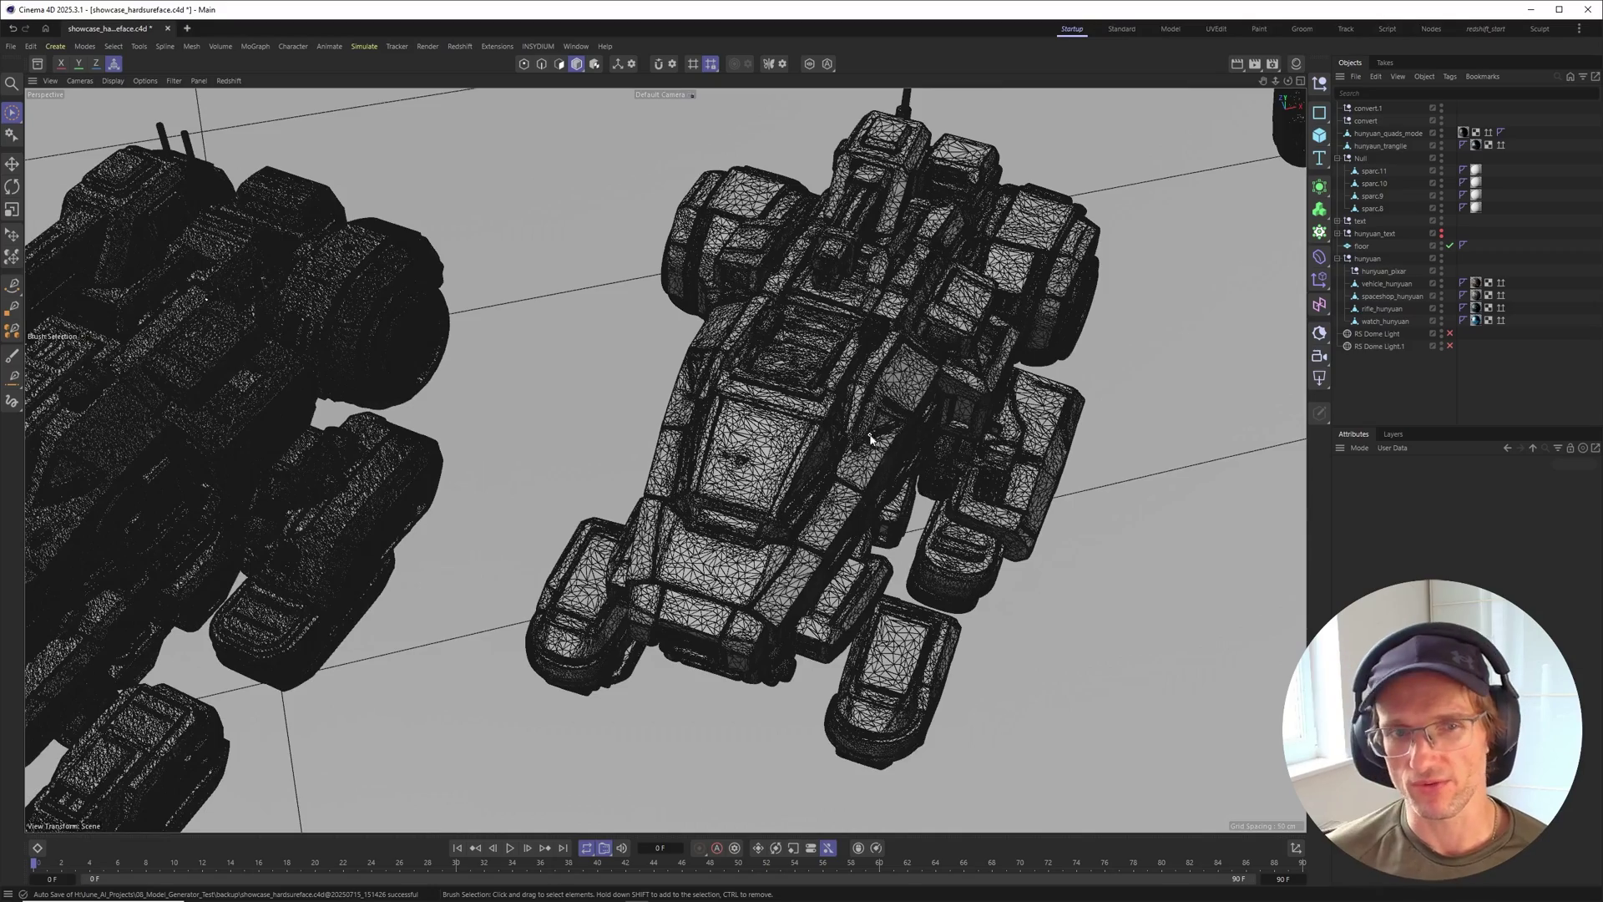
# Select the Hunyuan vehicle and check its polygon count in polygon mode
pyautogui.keyDown('alt'); pyautogui.moveTo(870, 433); pyautogui.dragTo(773, 406, button='middle'); pyautogui.keyUp('alt')
pyautogui.keyDown('alt'); pyautogui.moveTo(774, 406); pyautogui.dragTo(773, 376); pyautogui.keyUp('alt')
pyautogui.keyDown('alt'); pyautogui.moveTo(773, 376); pyautogui.dragTo(823, 400, button='right'); pyautogui.keyUp('alt')
pyautogui.click(823, 400)
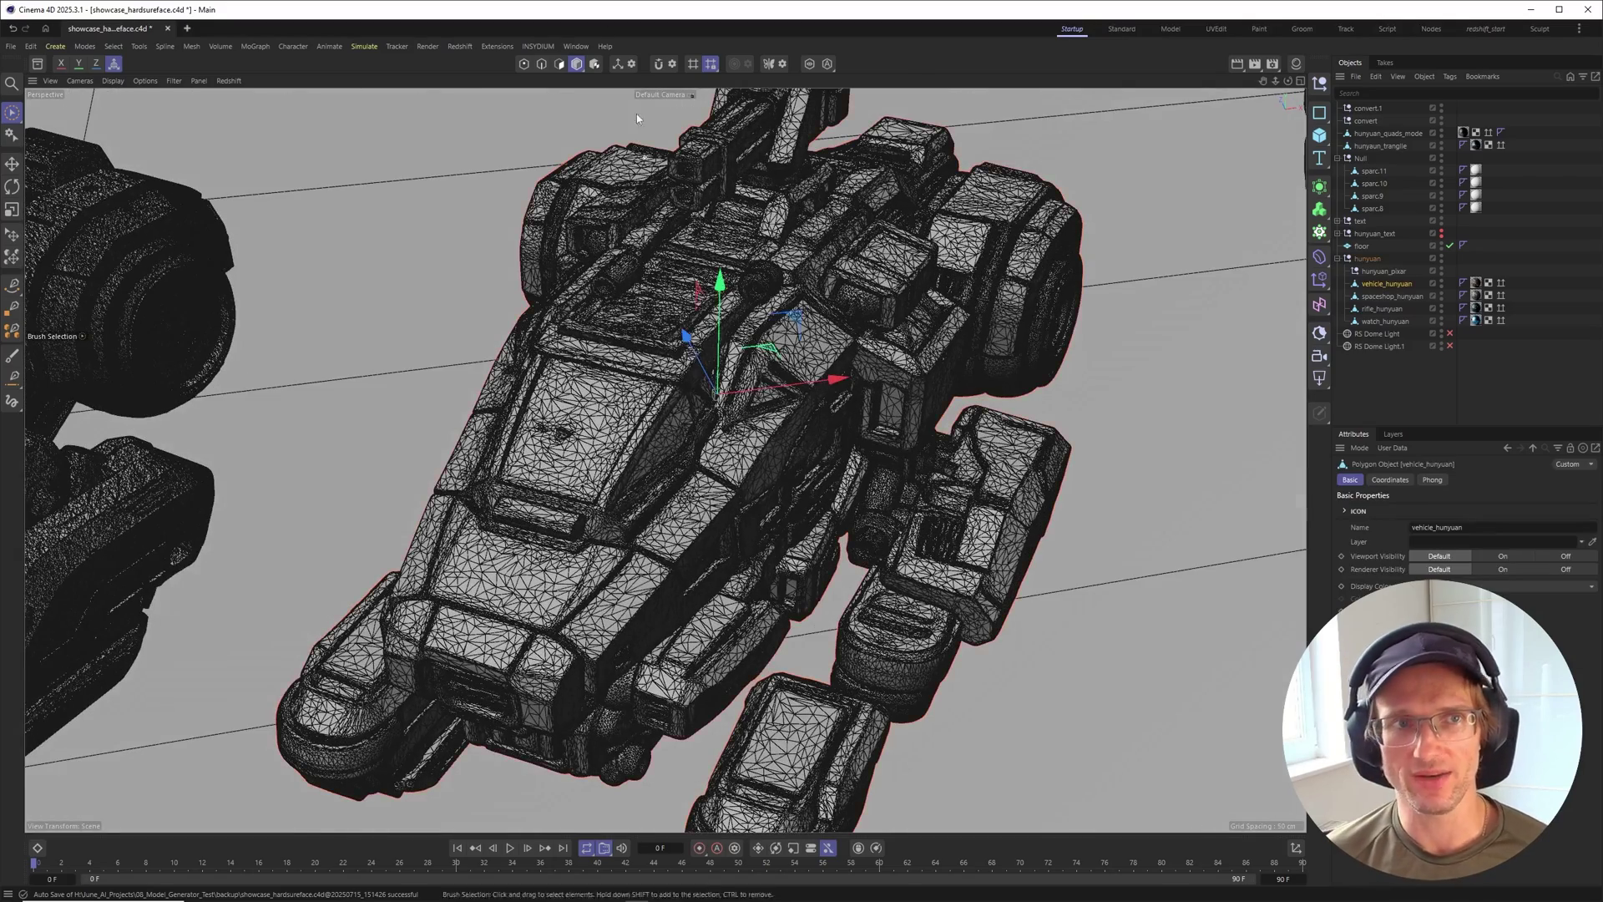
pyautogui.click(560, 63)
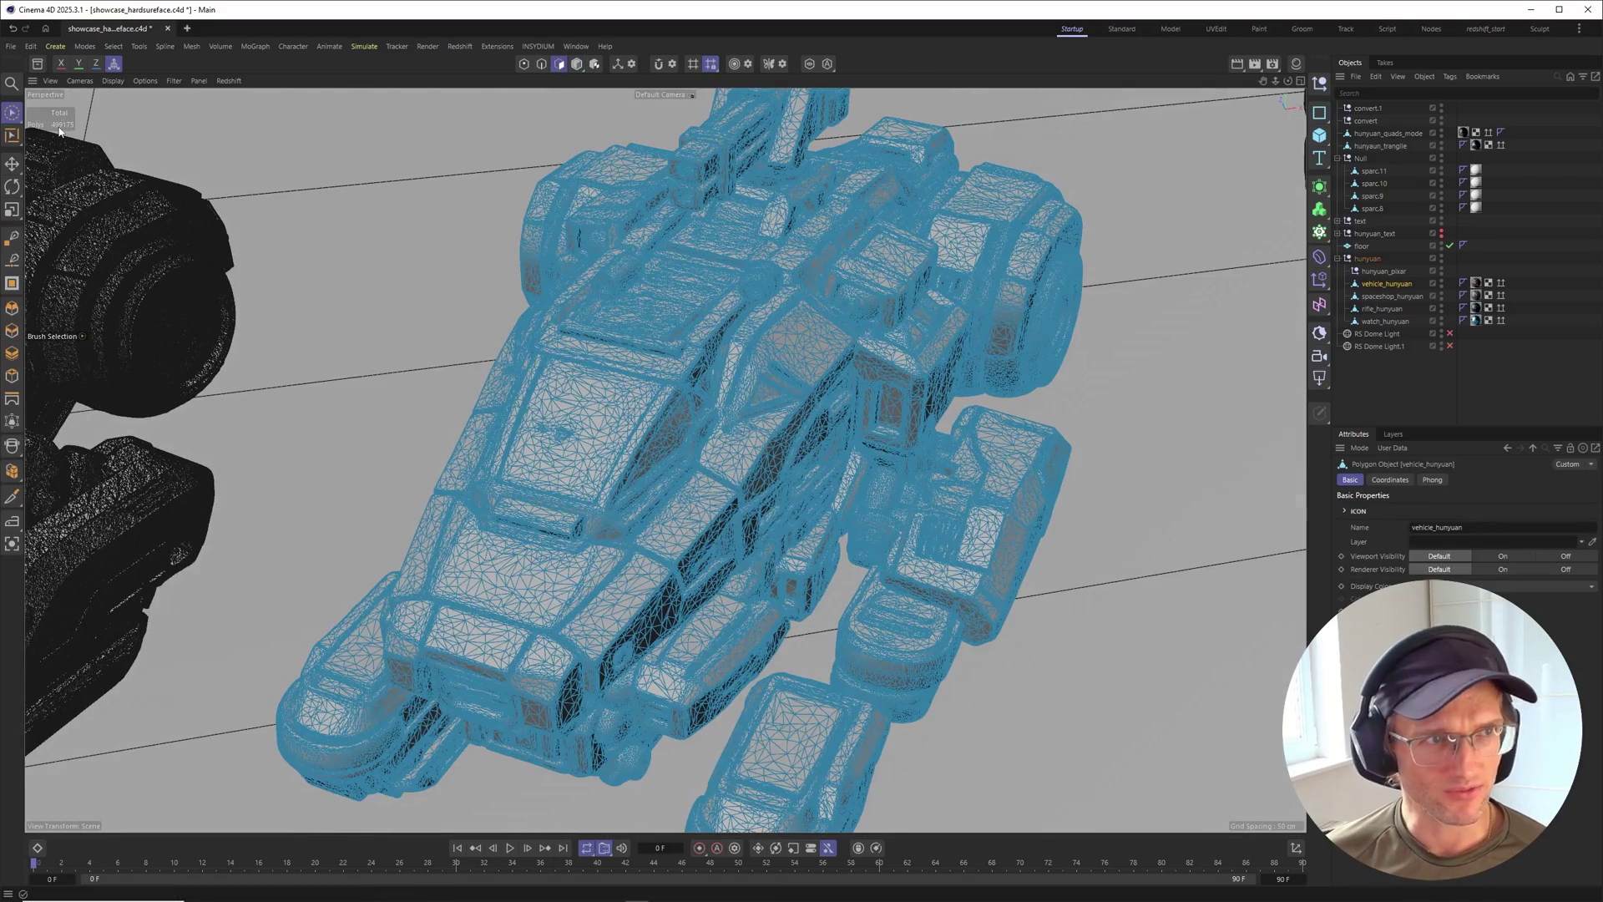
# Return to model mode, select the Sparc3D vehicle and check its polygon count in polygon mode
pyautogui.keyDown('alt'); pyautogui.moveTo(292, 417); pyautogui.dragTo(596, 381, button='middle'); pyautogui.keyUp('alt')
pyautogui.press('Return')
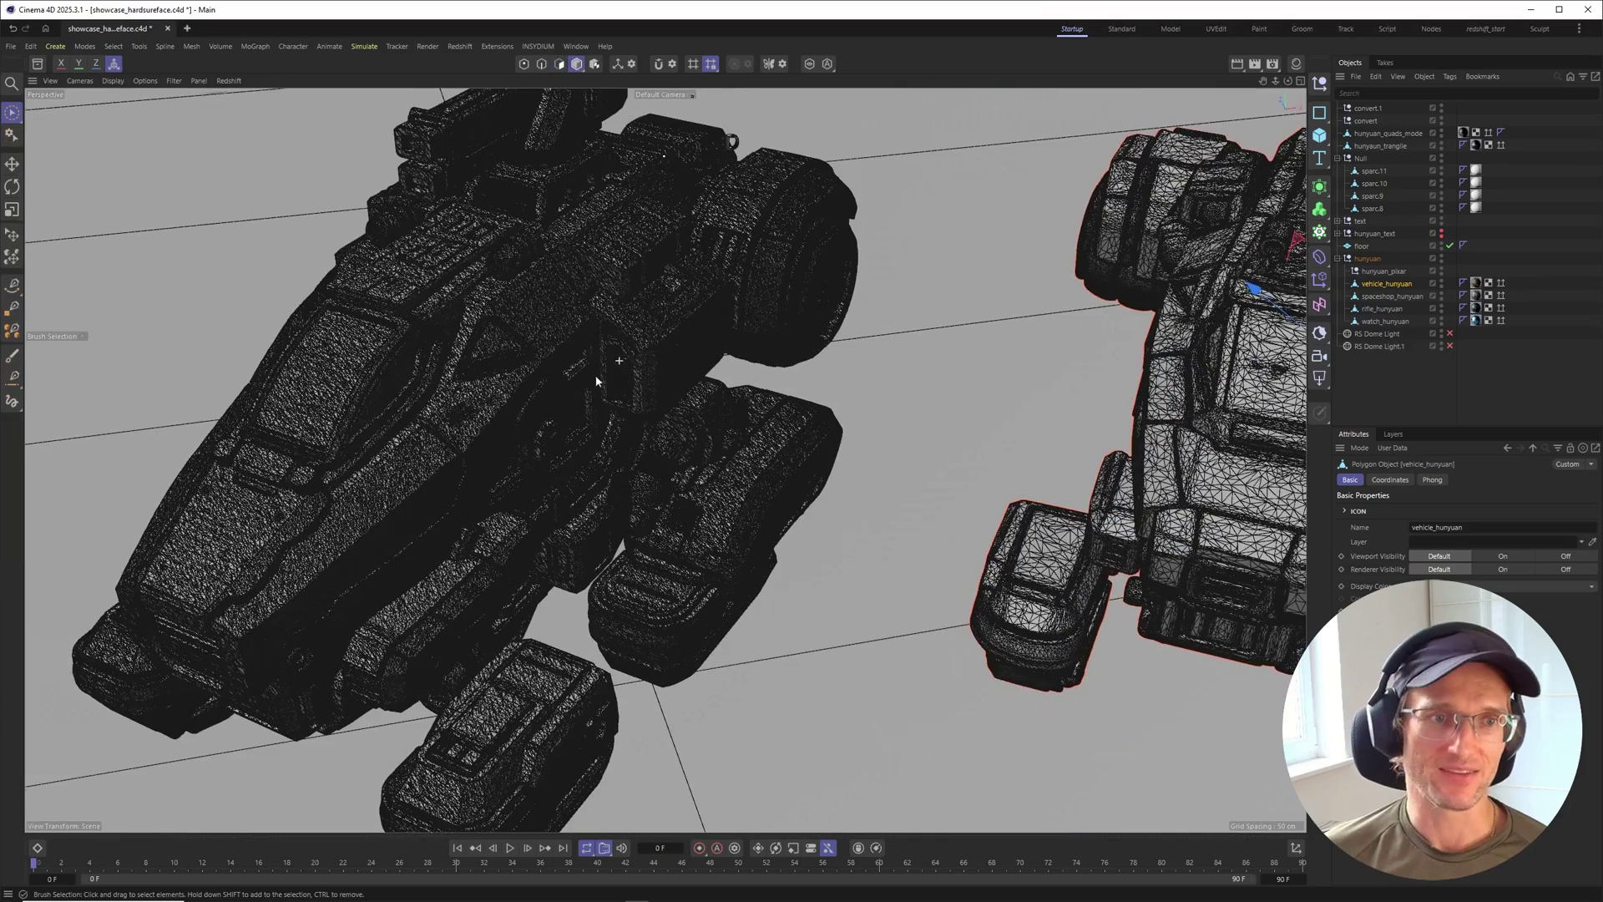
pyautogui.click(596, 380)
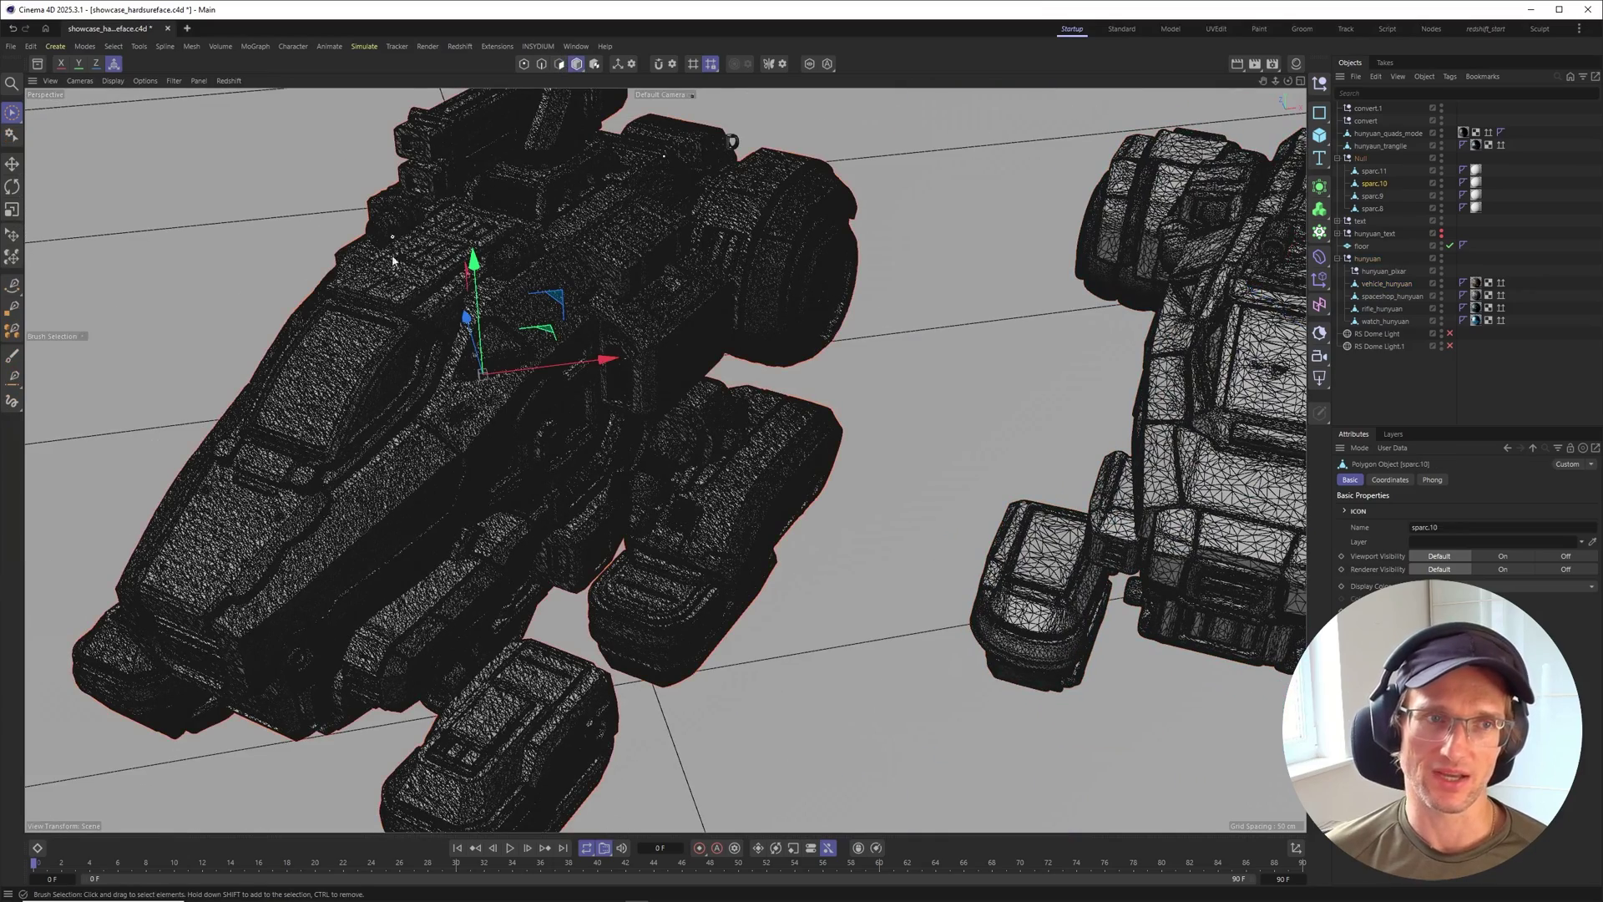
pyautogui.click(560, 64)
pyautogui.scroll(3, 469, 379)
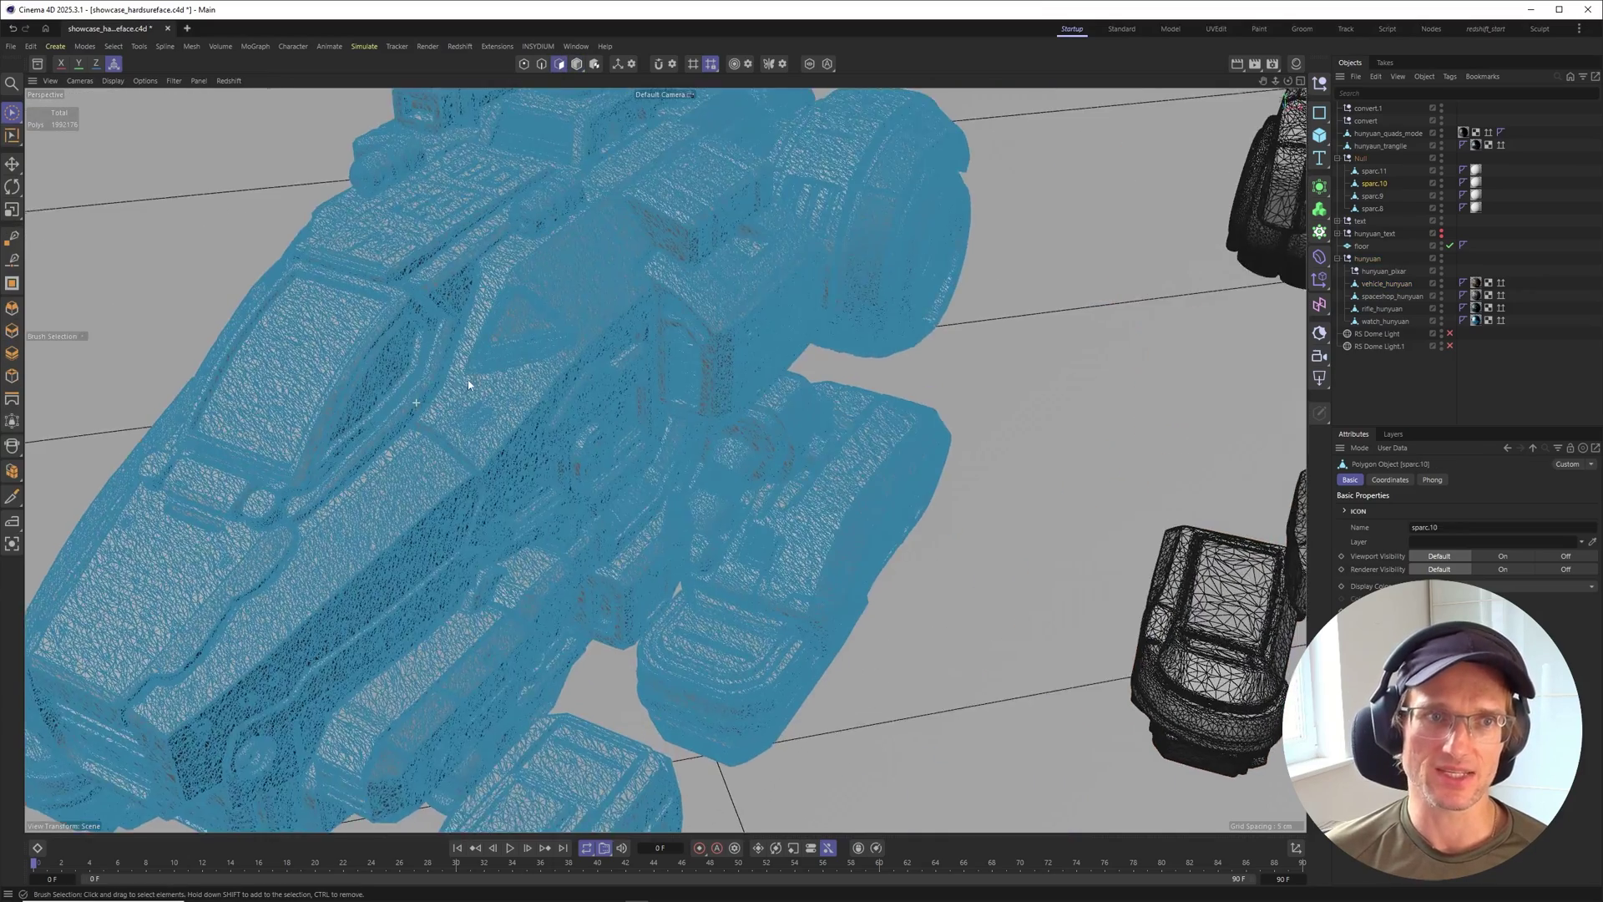
pyautogui.keyDown('alt'); pyautogui.moveTo(468, 380); pyautogui.dragTo(501, 401); pyautogui.keyUp('alt')
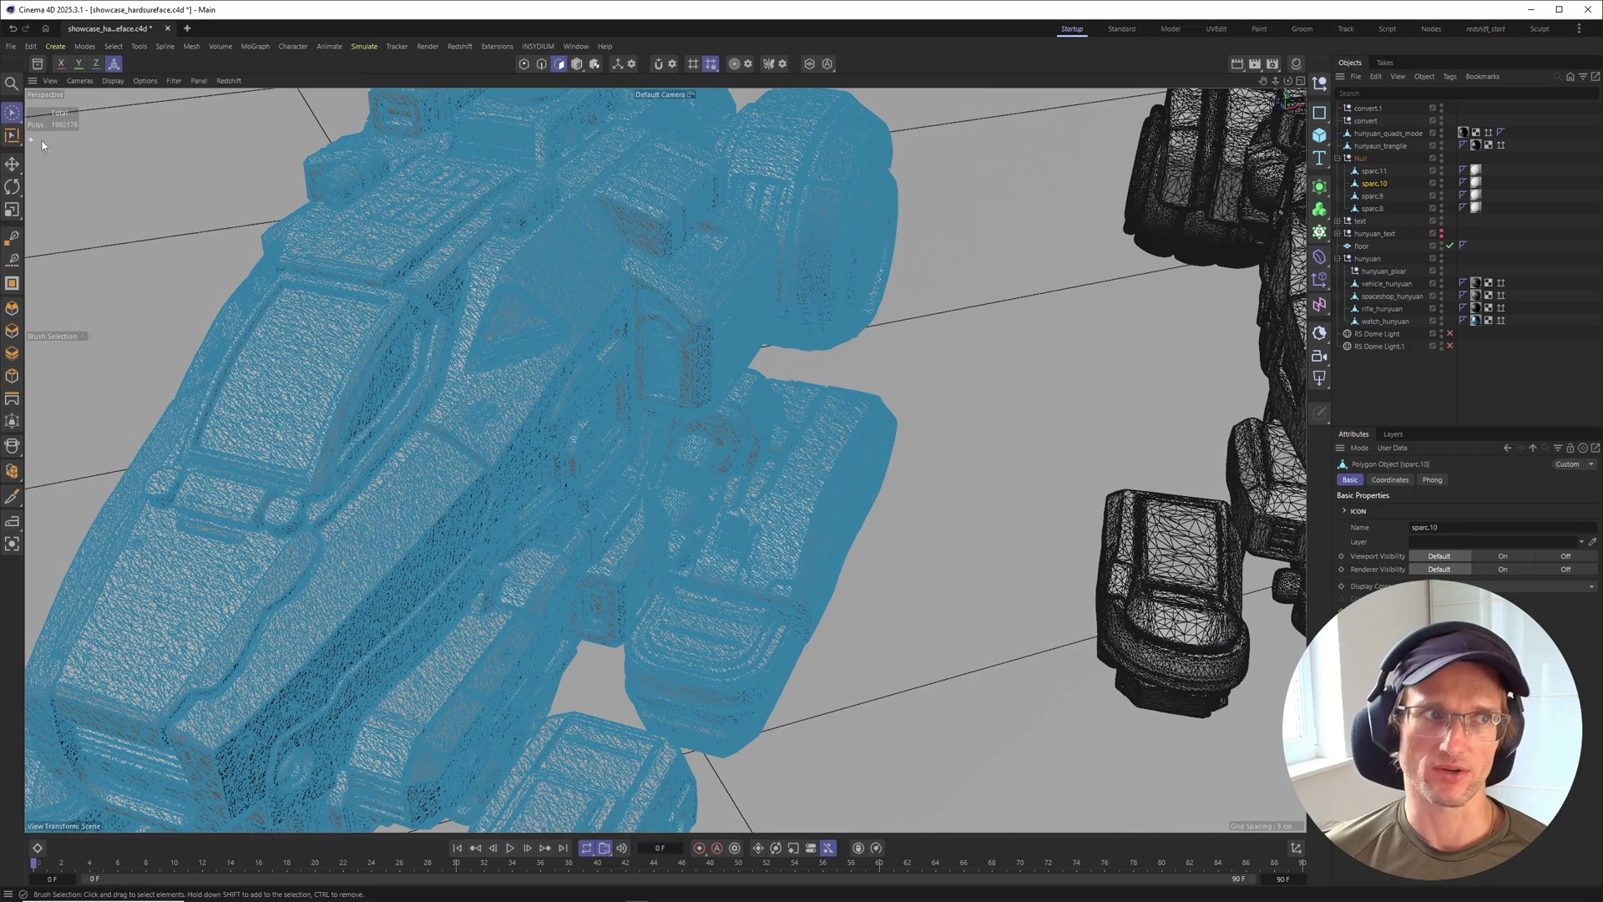
# Clear the selection and display plain shading without wireframe lines, with both vehicles in view
pyautogui.click(12, 111)
pyautogui.scroll(-2, 731, 359)
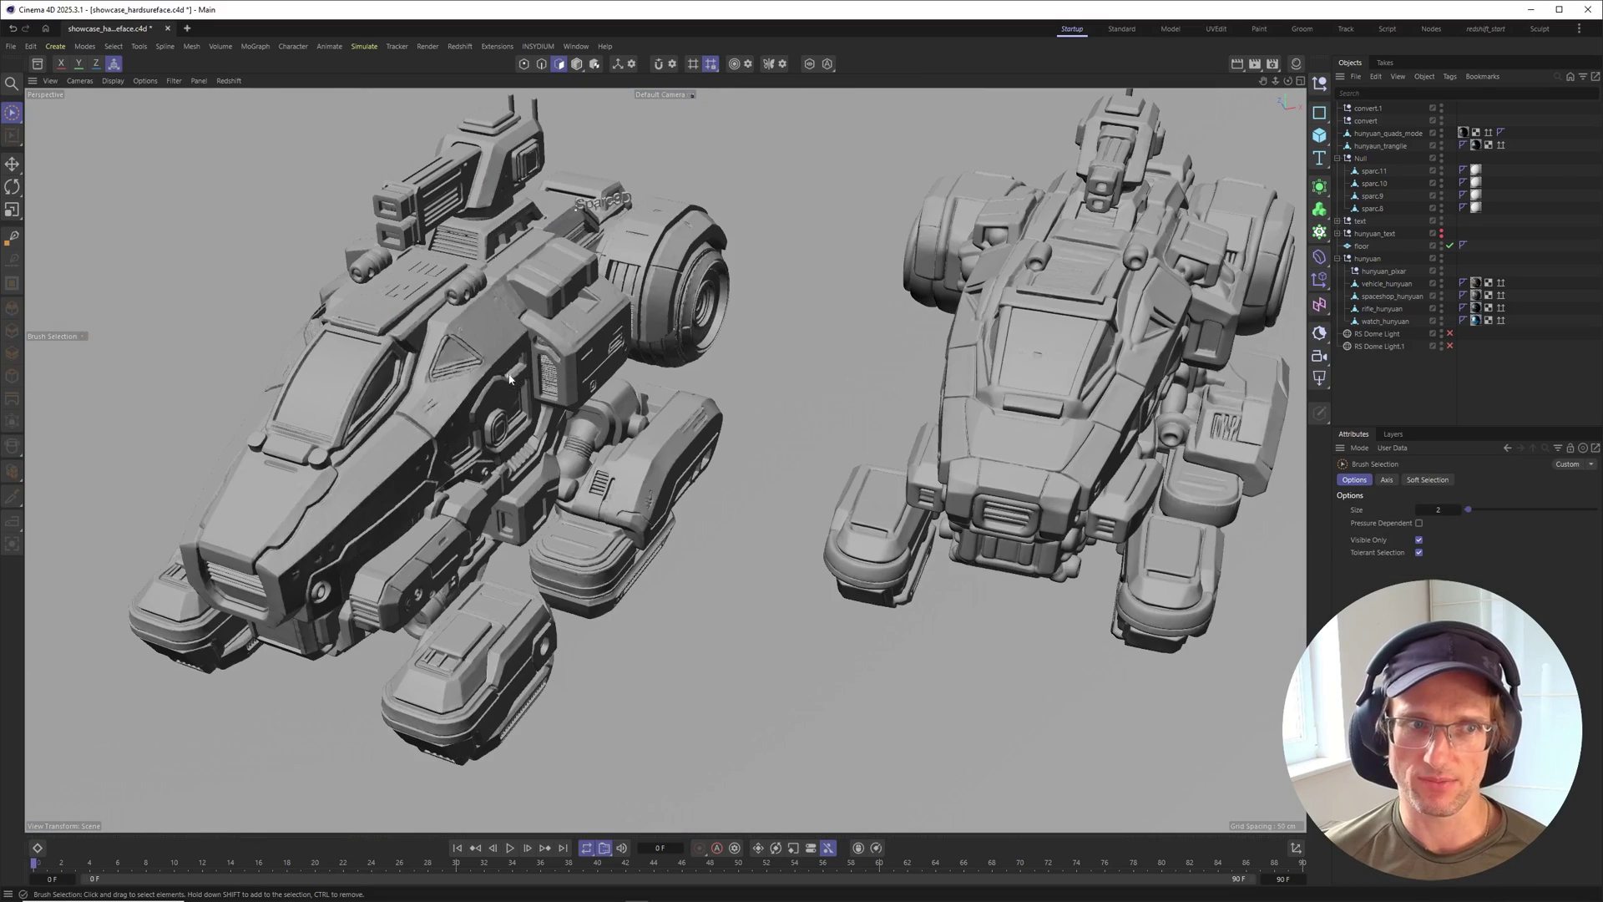
pyautogui.keyDown('alt'); pyautogui.moveTo(510, 379); pyautogui.dragTo(573, 334); pyautogui.keyUp('alt')
pyautogui.scroll(2, 535, 367)
pyautogui.scroll(-1, 573, 334)
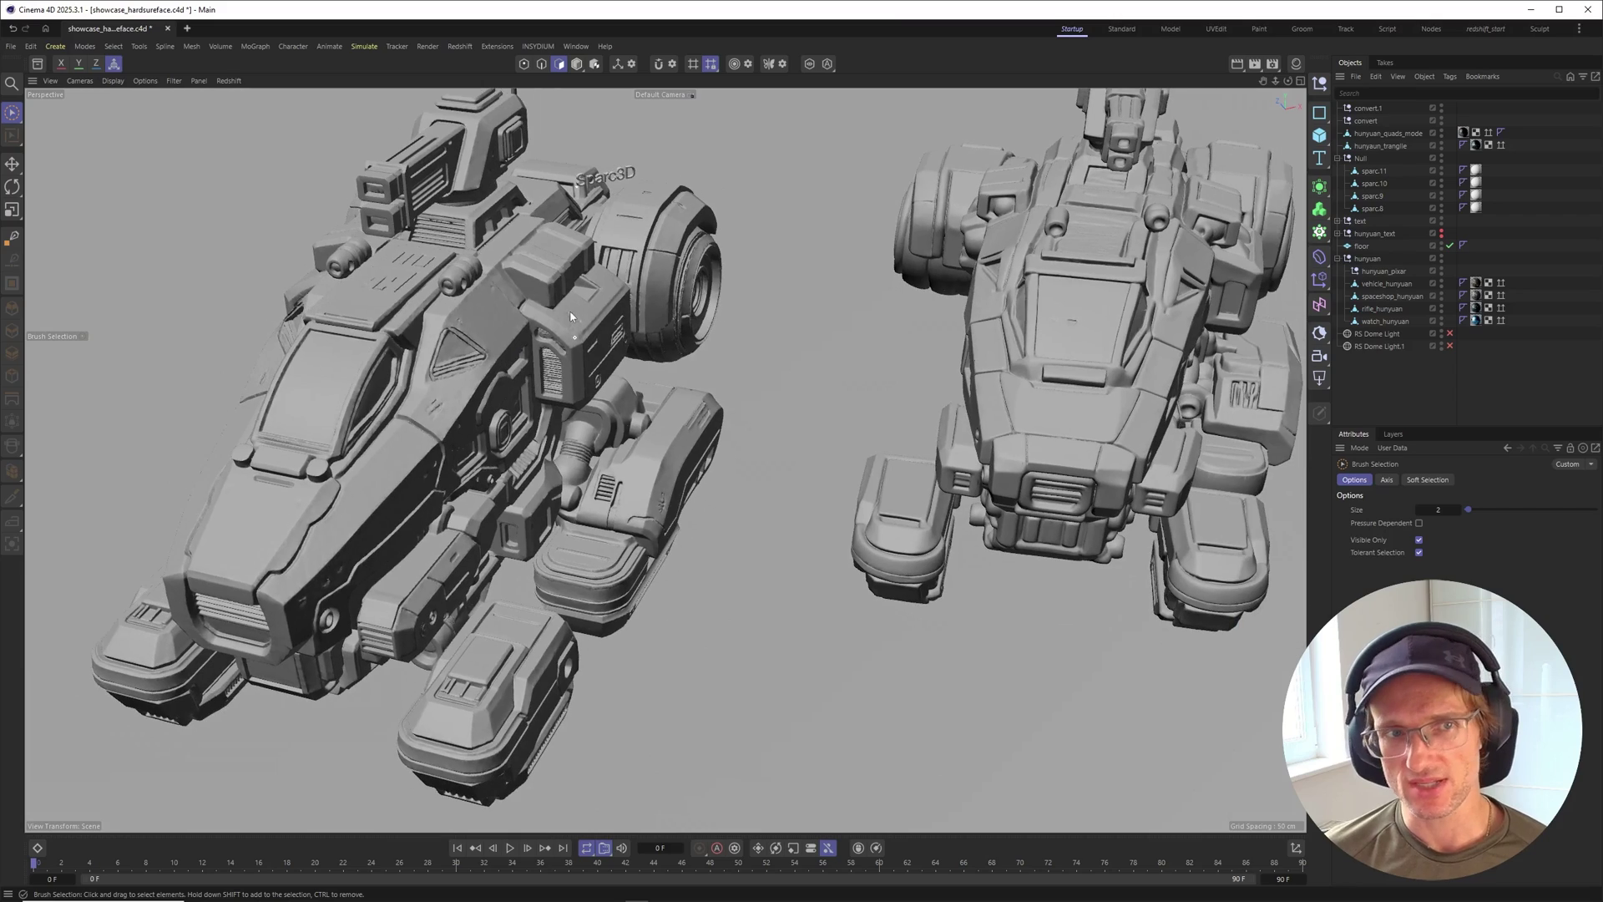
# Inspect the slatted vent on the Sparc3D vehicle's side box up close
pyautogui.keyDown('alt'); pyautogui.moveTo(489, 391); pyautogui.dragTo(637, 354, button='right'); pyautogui.keyUp('alt')
pyautogui.keyDown('alt'); pyautogui.moveTo(636, 354); pyautogui.dragTo(513, 373, button='middle'); pyautogui.keyUp('alt')
pyautogui.keyDown('alt'); pyautogui.moveTo(514, 374); pyautogui.dragTo(363, 373); pyautogui.keyUp('alt')
pyautogui.scroll(5, 384, 368)
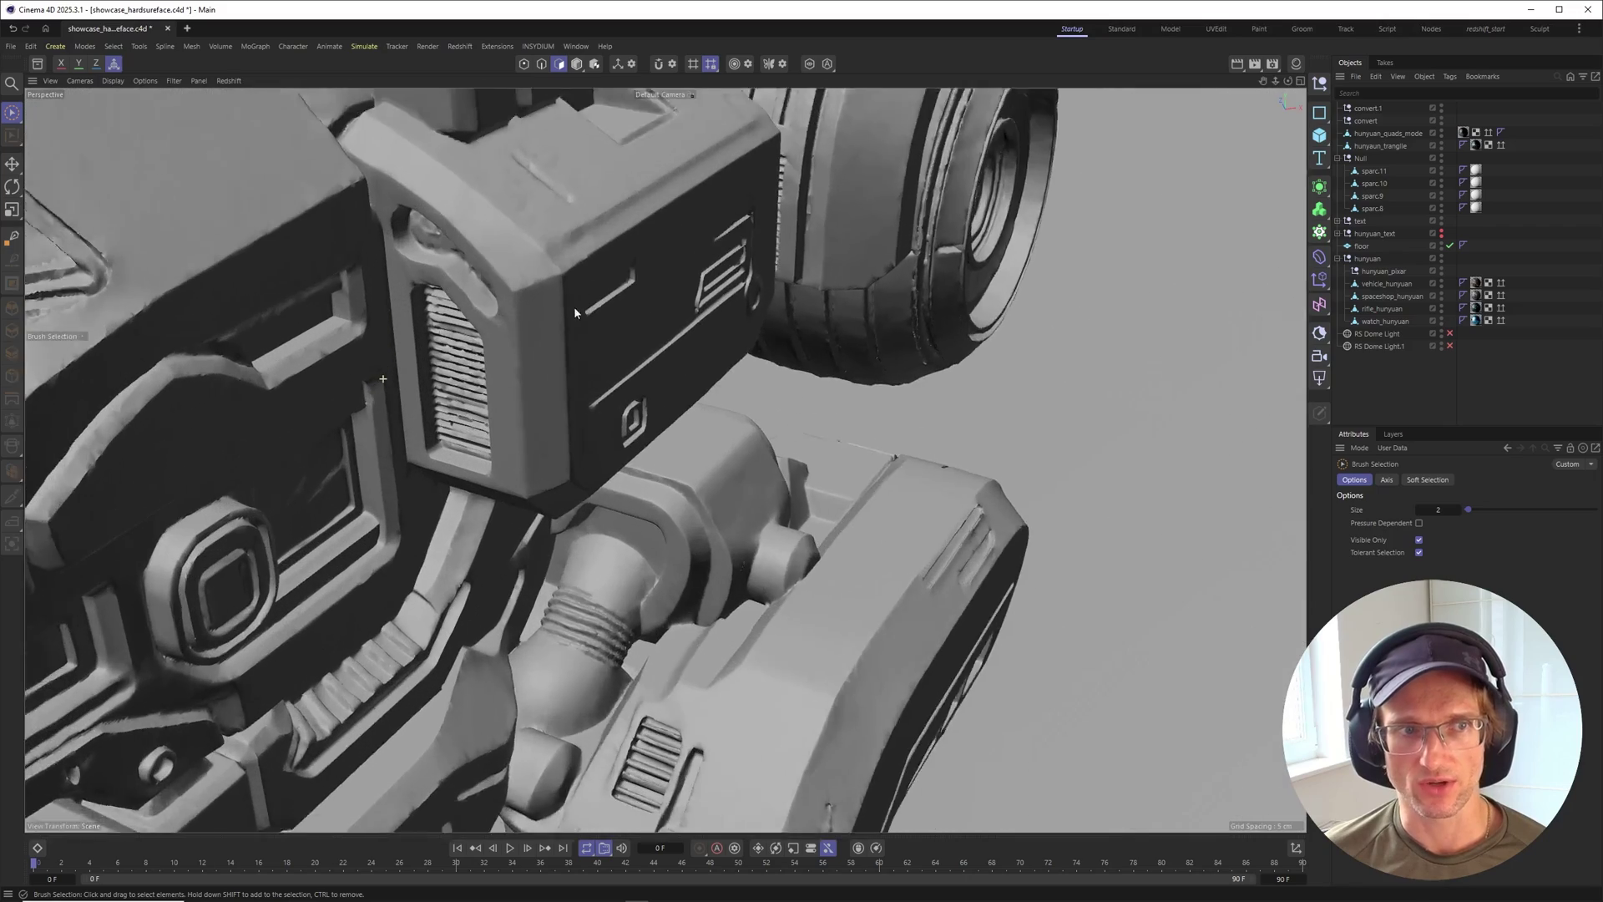
pyautogui.scroll(6, 438, 417)
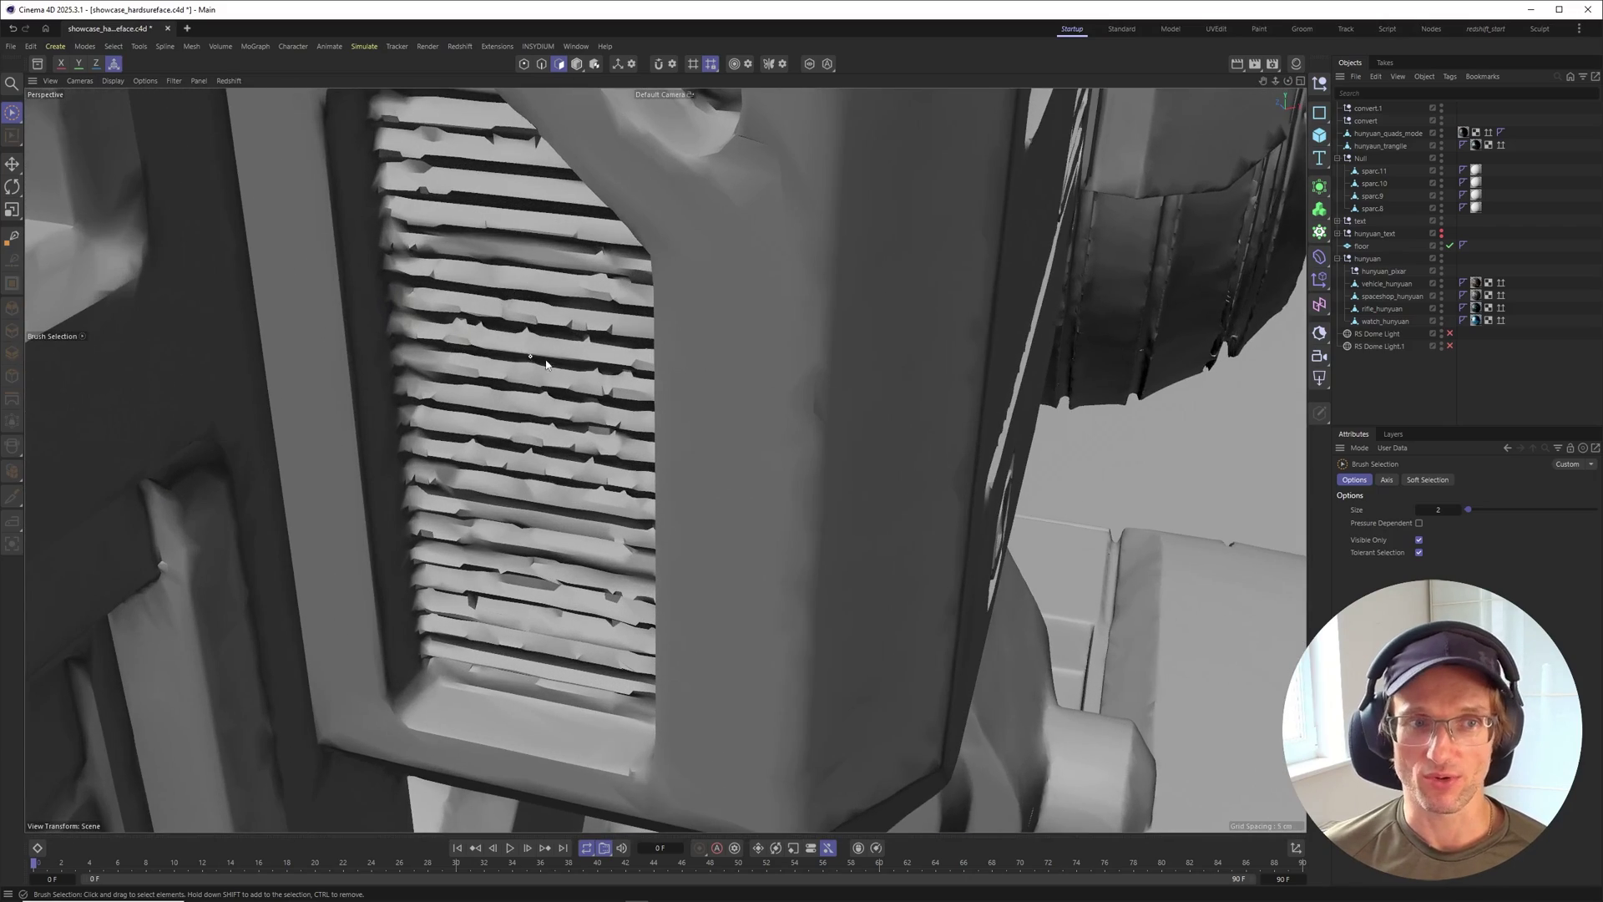
pyautogui.scroll(-10, 546, 364)
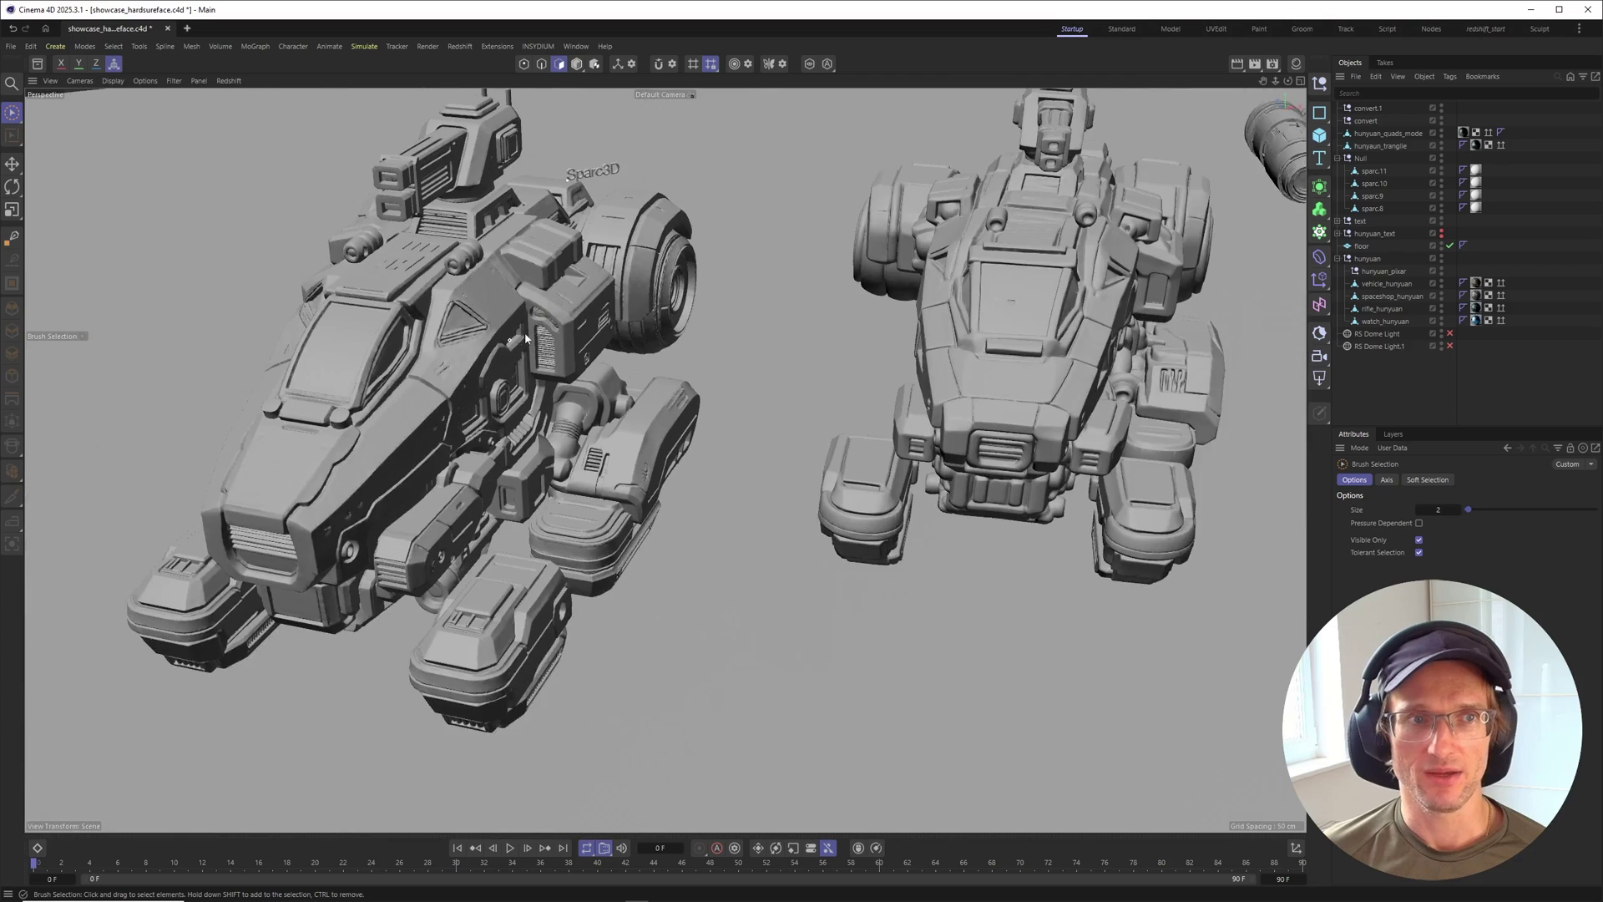
# Compare the two vehicles from the upper front and bring the Sparc3D and Hunyuan spaceships into view
pyautogui.keyDown('alt'); pyautogui.moveTo(526, 338); pyautogui.dragTo(407, 400); pyautogui.keyUp('alt')
pyautogui.keyDown('alt'); pyautogui.moveTo(208, 380); pyautogui.dragTo(227, 365, button='middle'); pyautogui.keyUp('alt')
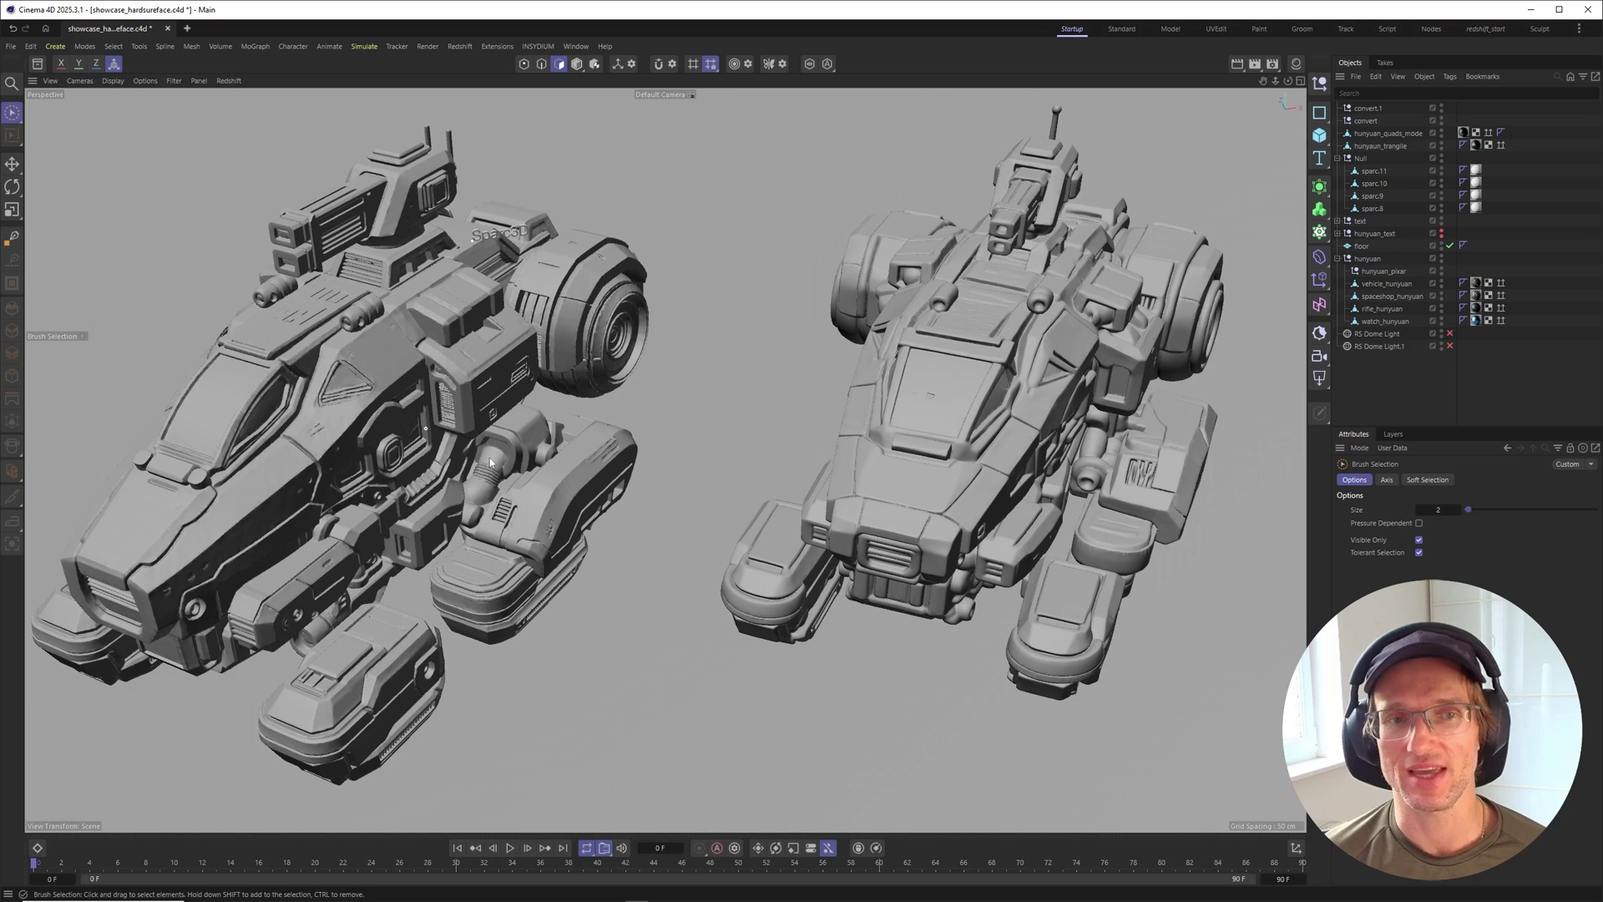
pyautogui.keyDown('alt'); pyautogui.moveTo(766, 419); pyautogui.dragTo(359, 509, button='middle'); pyautogui.keyUp('alt')
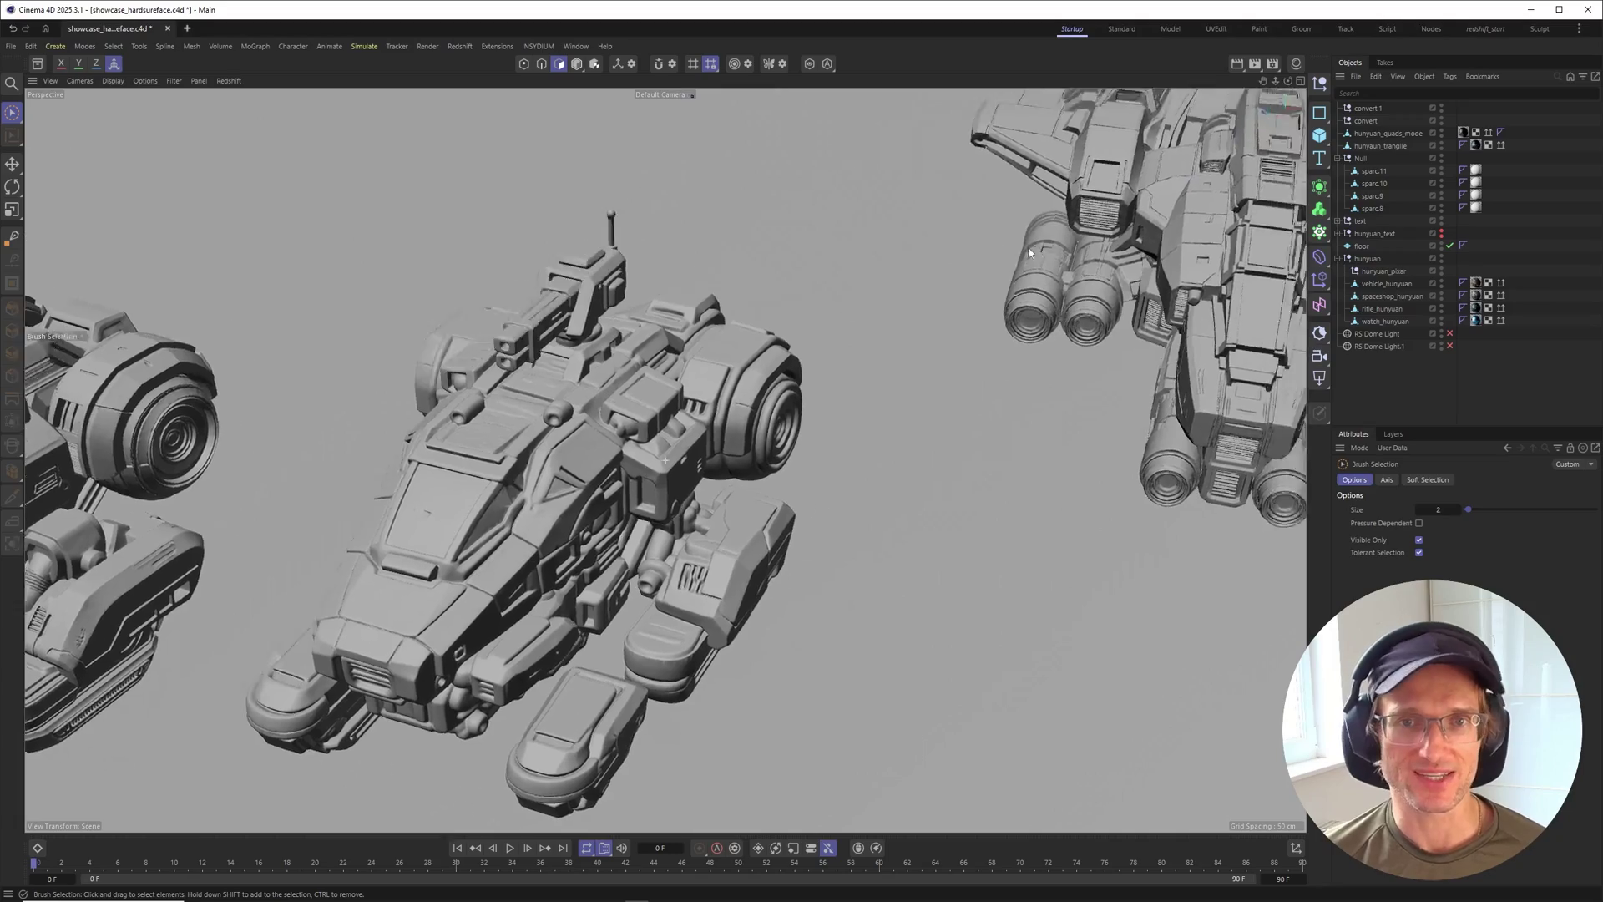
pyautogui.keyDown('alt'); pyautogui.moveTo(1002, 276); pyautogui.dragTo(423, 400, button='middle'); pyautogui.keyUp('alt')
pyautogui.keyDown('alt'); pyautogui.moveTo(422, 400); pyautogui.dragTo(367, 405, button='right'); pyautogui.keyUp('alt')
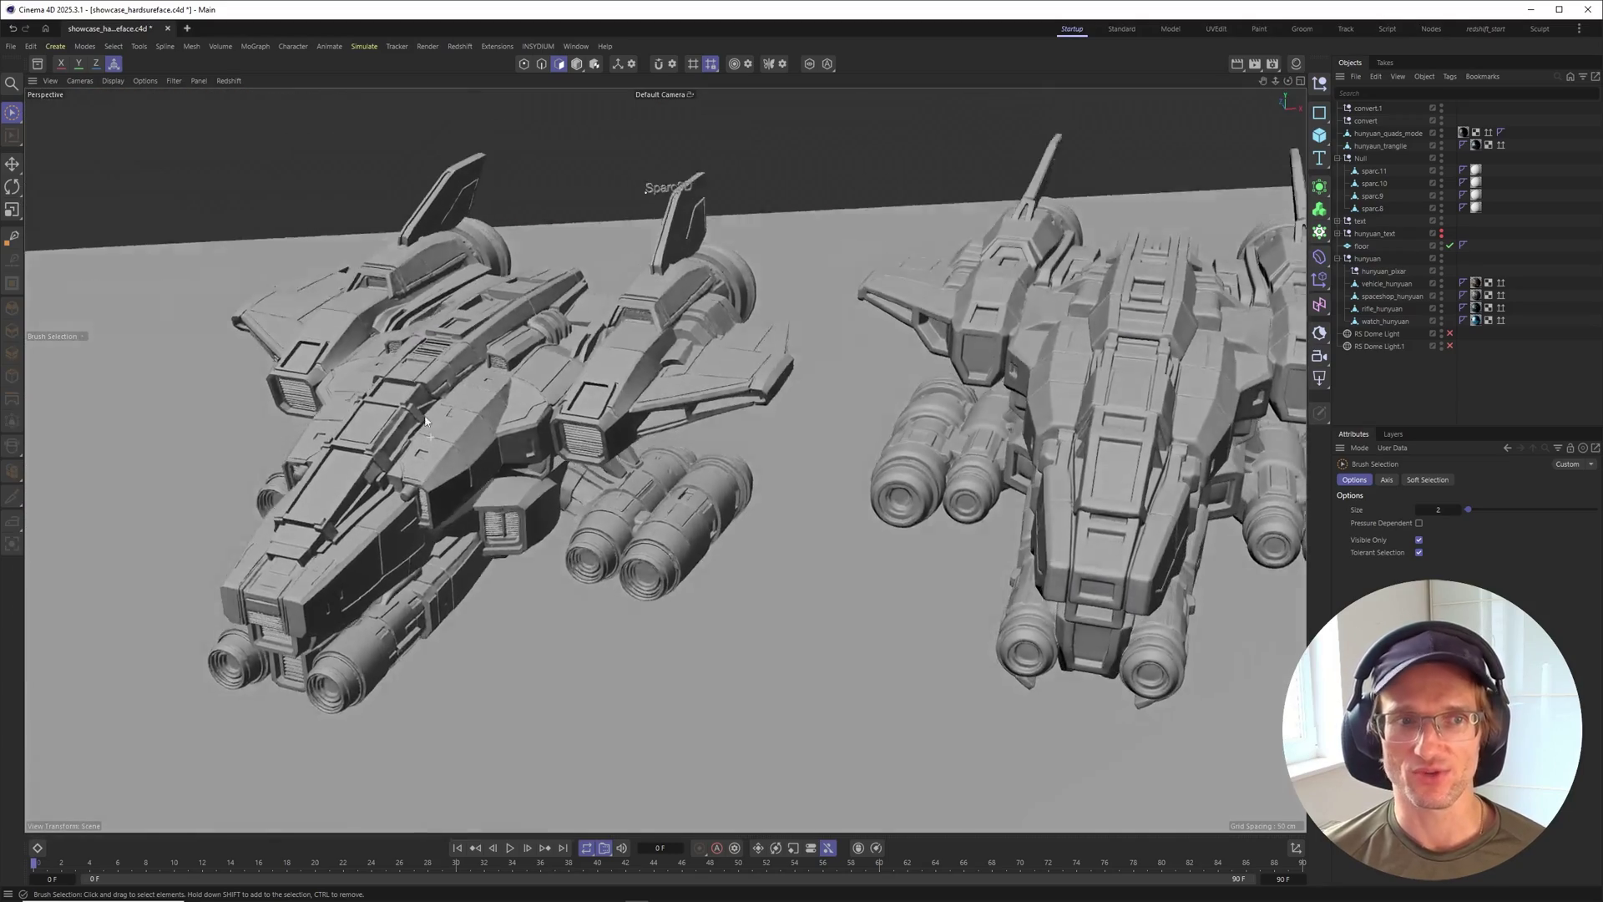
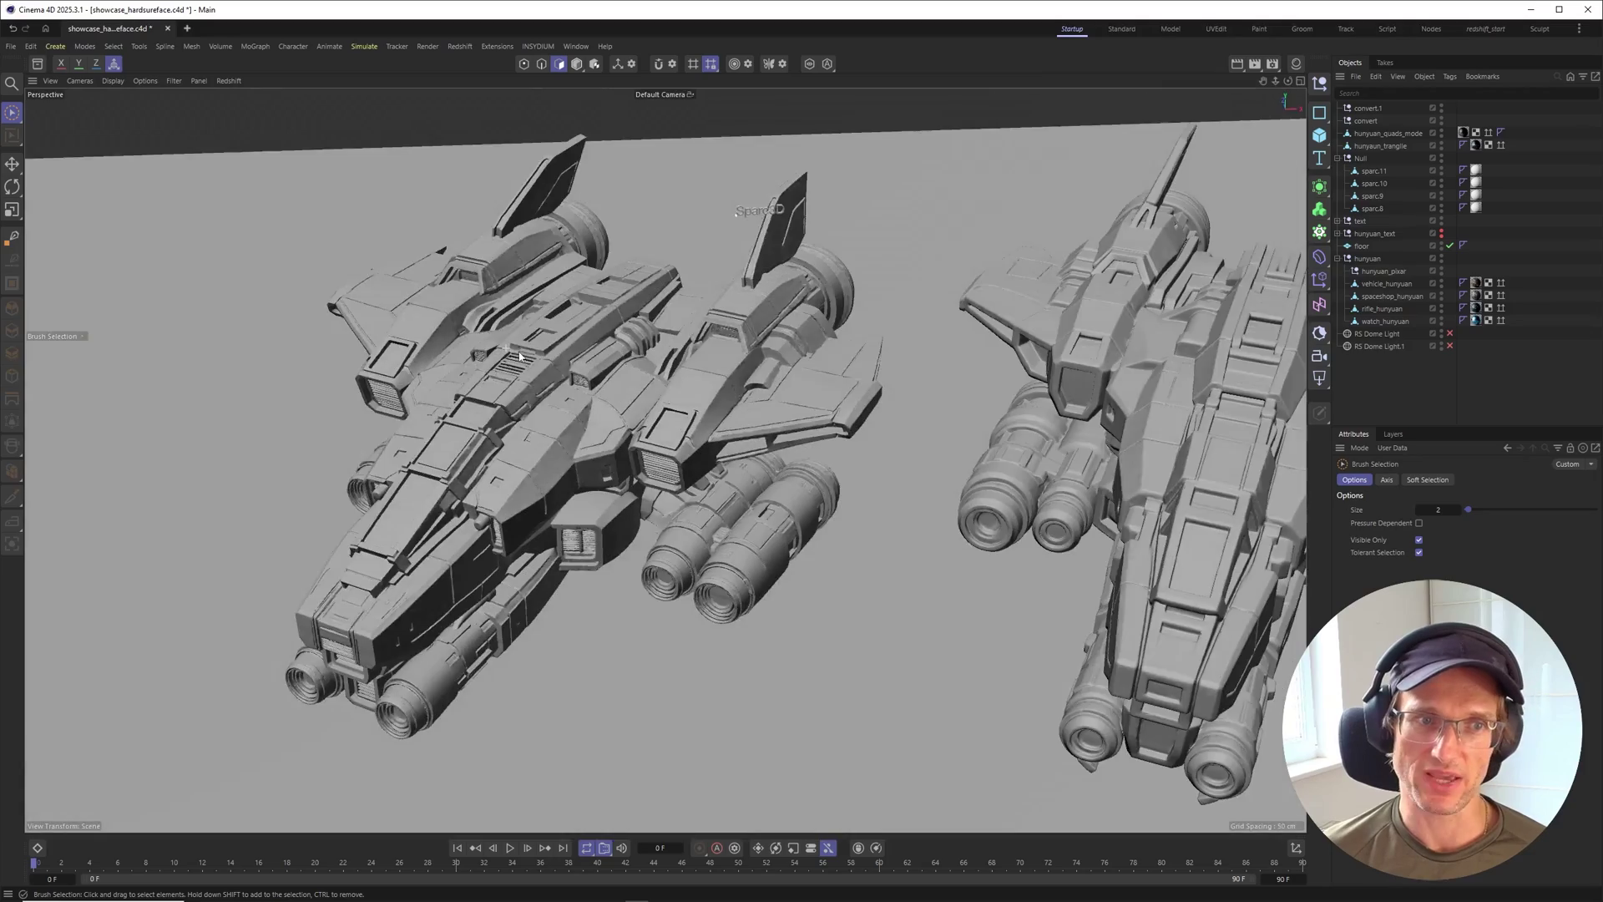
# Inspect the panel lines and the recessed hatch on the Sparc3D spaceship's upper hull
pyautogui.keyDown('alt'); pyautogui.moveTo(534, 399); pyautogui.dragTo(635, 359, button='right'); pyautogui.keyUp('alt')
pyautogui.scroll(10, 616, 364)
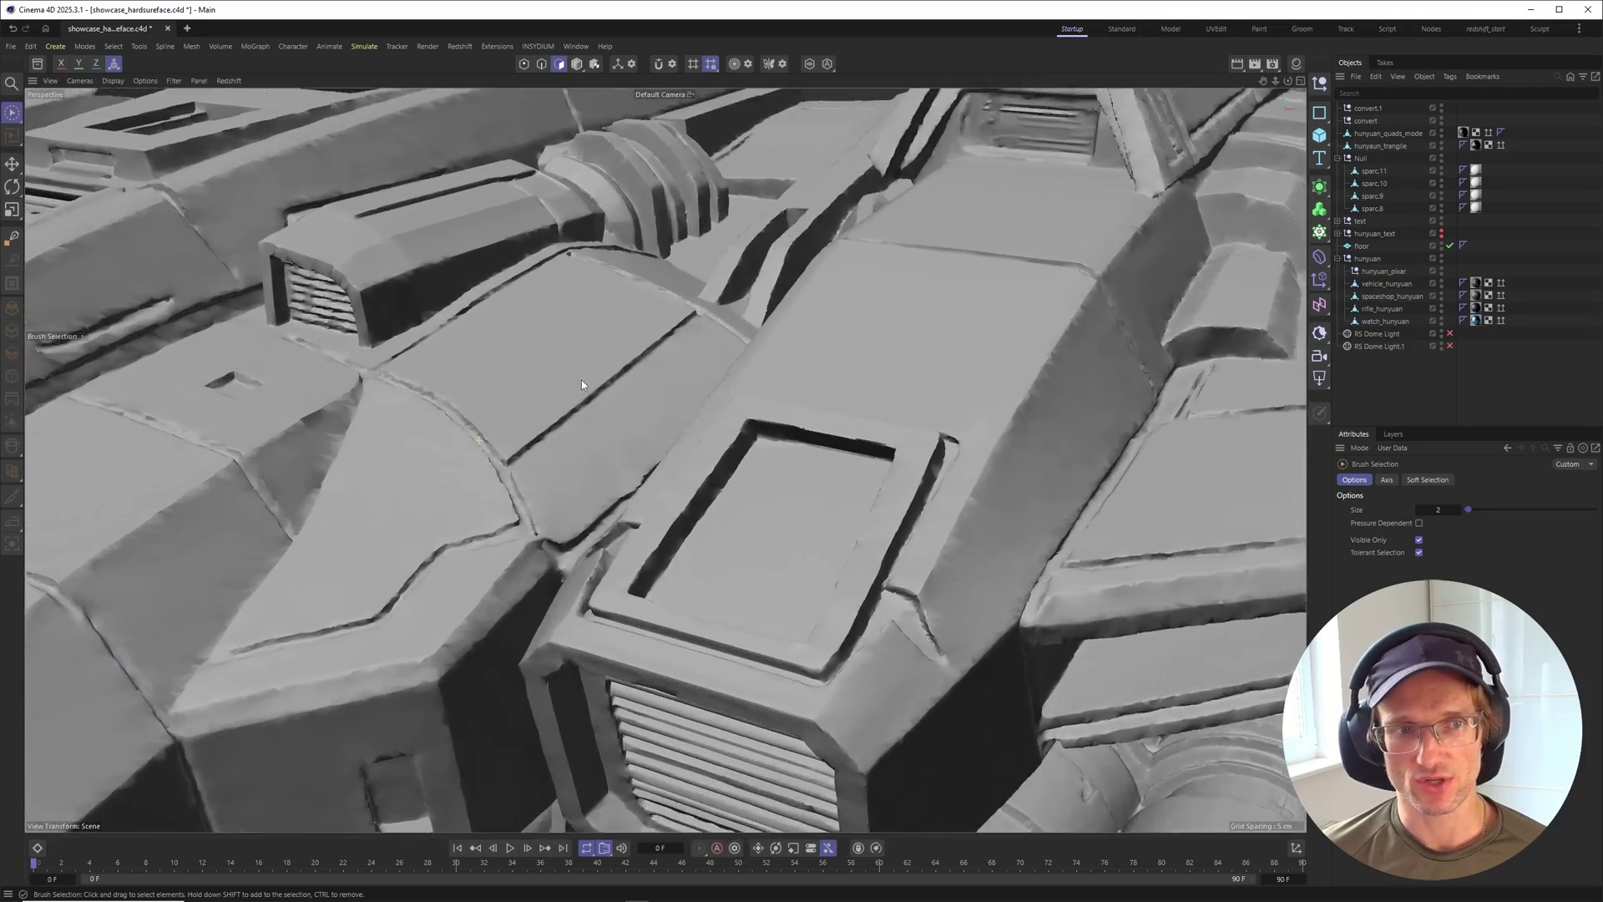
pyautogui.moveTo(478, 413)
pyautogui.keyDown('alt'); pyautogui.mouseDown()
pyautogui.moveTo(429, 412)
pyautogui.moveTo(476, 412)
pyautogui.mouseUp(); pyautogui.keyUp('alt')
pyautogui.keyDown('alt'); pyautogui.moveTo(476, 412); pyautogui.dragTo(452, 413, button='right'); pyautogui.keyUp('alt')
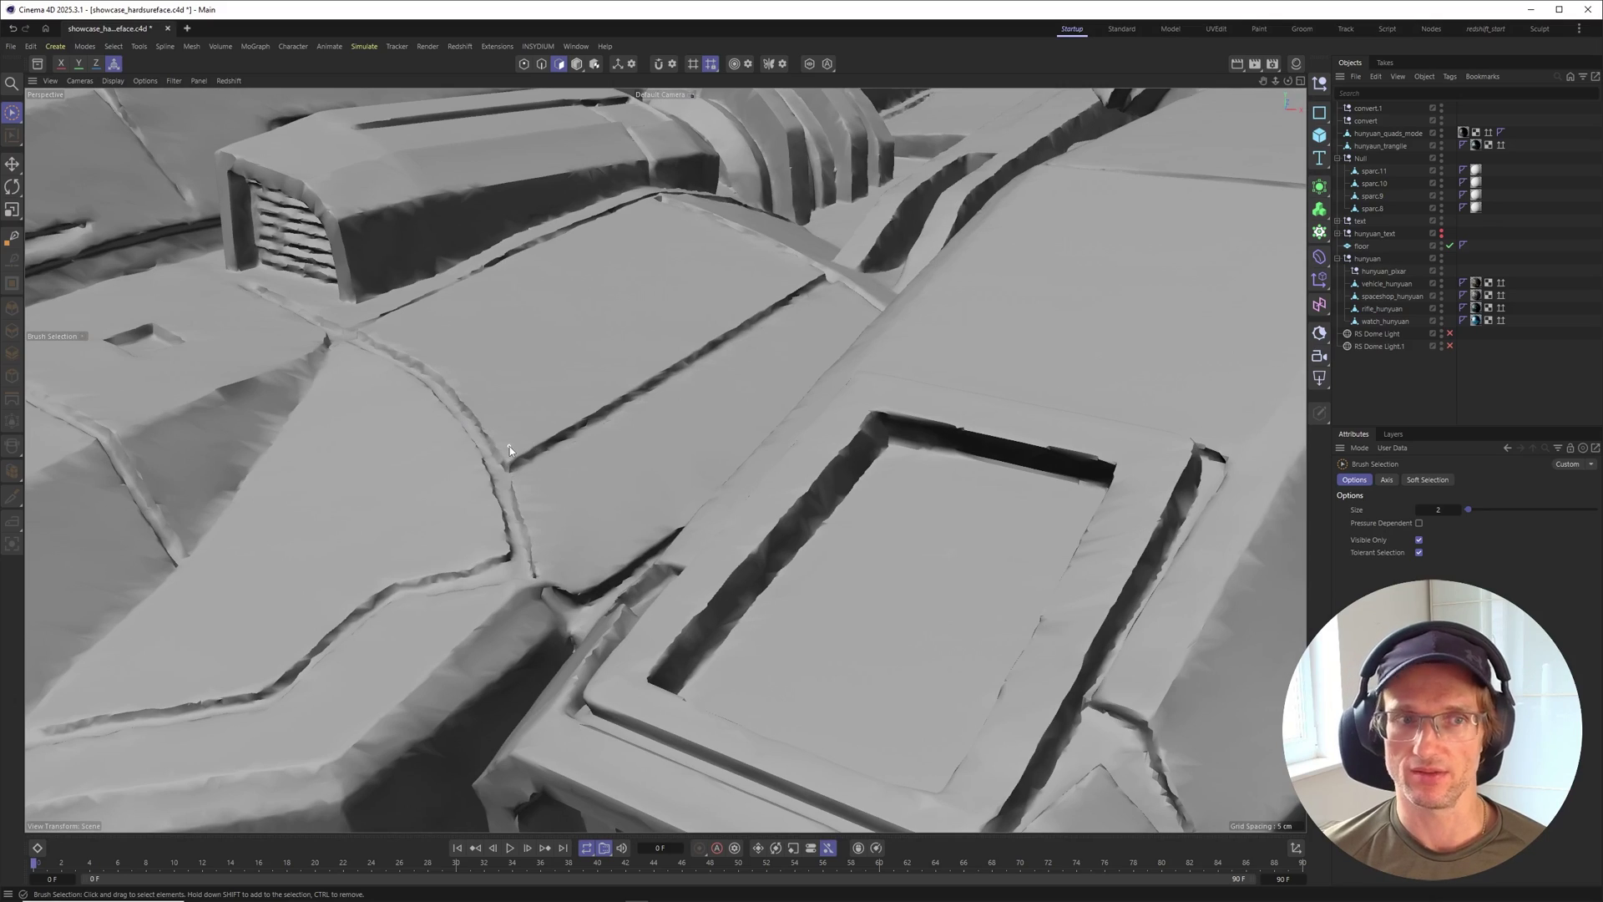
pyautogui.scroll(-12, 510, 446)
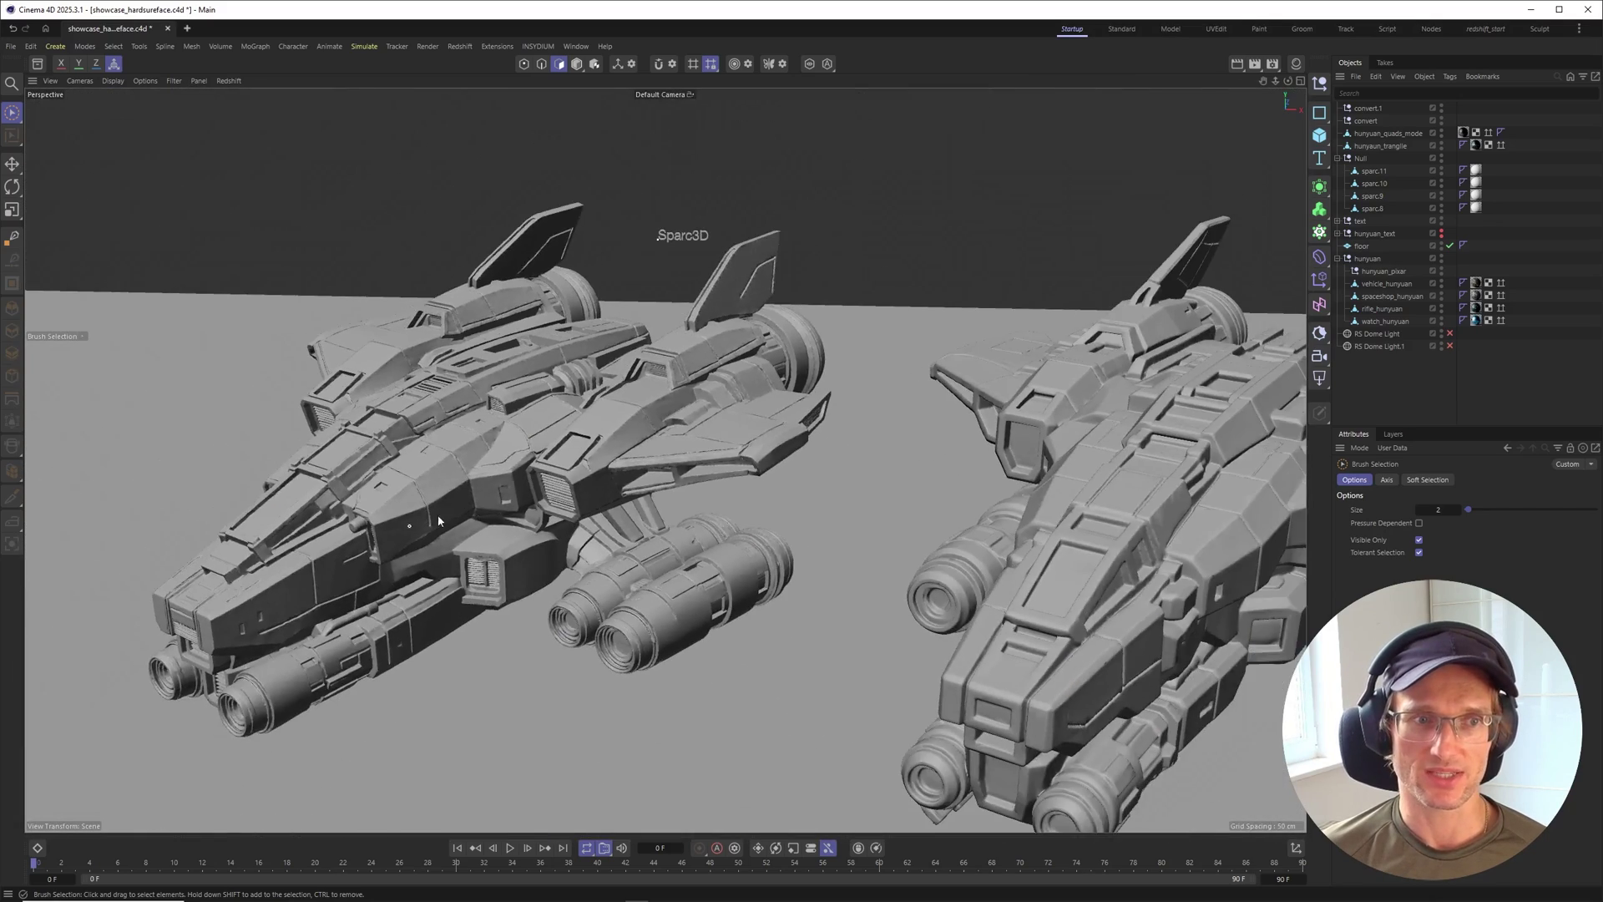
# Examine the Sparc3D spaceship's slatted intake, wing and surrounding side hull from the front
pyautogui.keyDown('alt'); pyautogui.moveTo(474, 491); pyautogui.dragTo(665, 460, button='right'); pyautogui.keyUp('alt')
pyautogui.keyDown('alt'); pyautogui.moveTo(665, 460); pyautogui.dragTo(539, 476); pyautogui.keyUp('alt')
pyautogui.scroll(10, 540, 476)
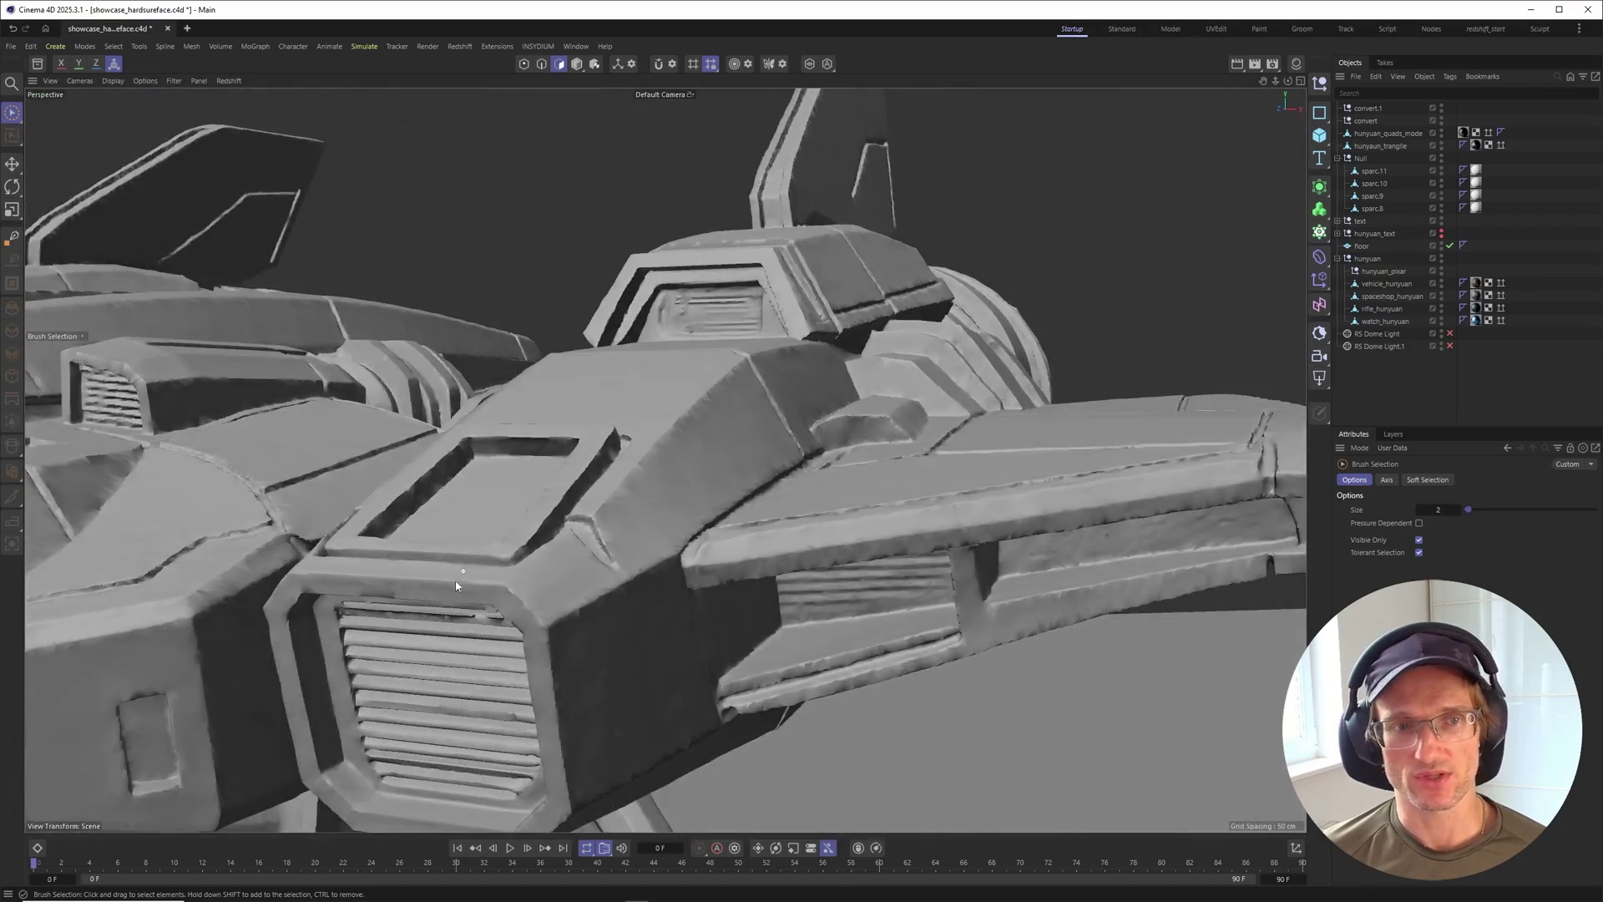
pyautogui.keyDown('alt'); pyautogui.moveTo(456, 587); pyautogui.dragTo(913, 362, button='middle'); pyautogui.keyUp('alt')
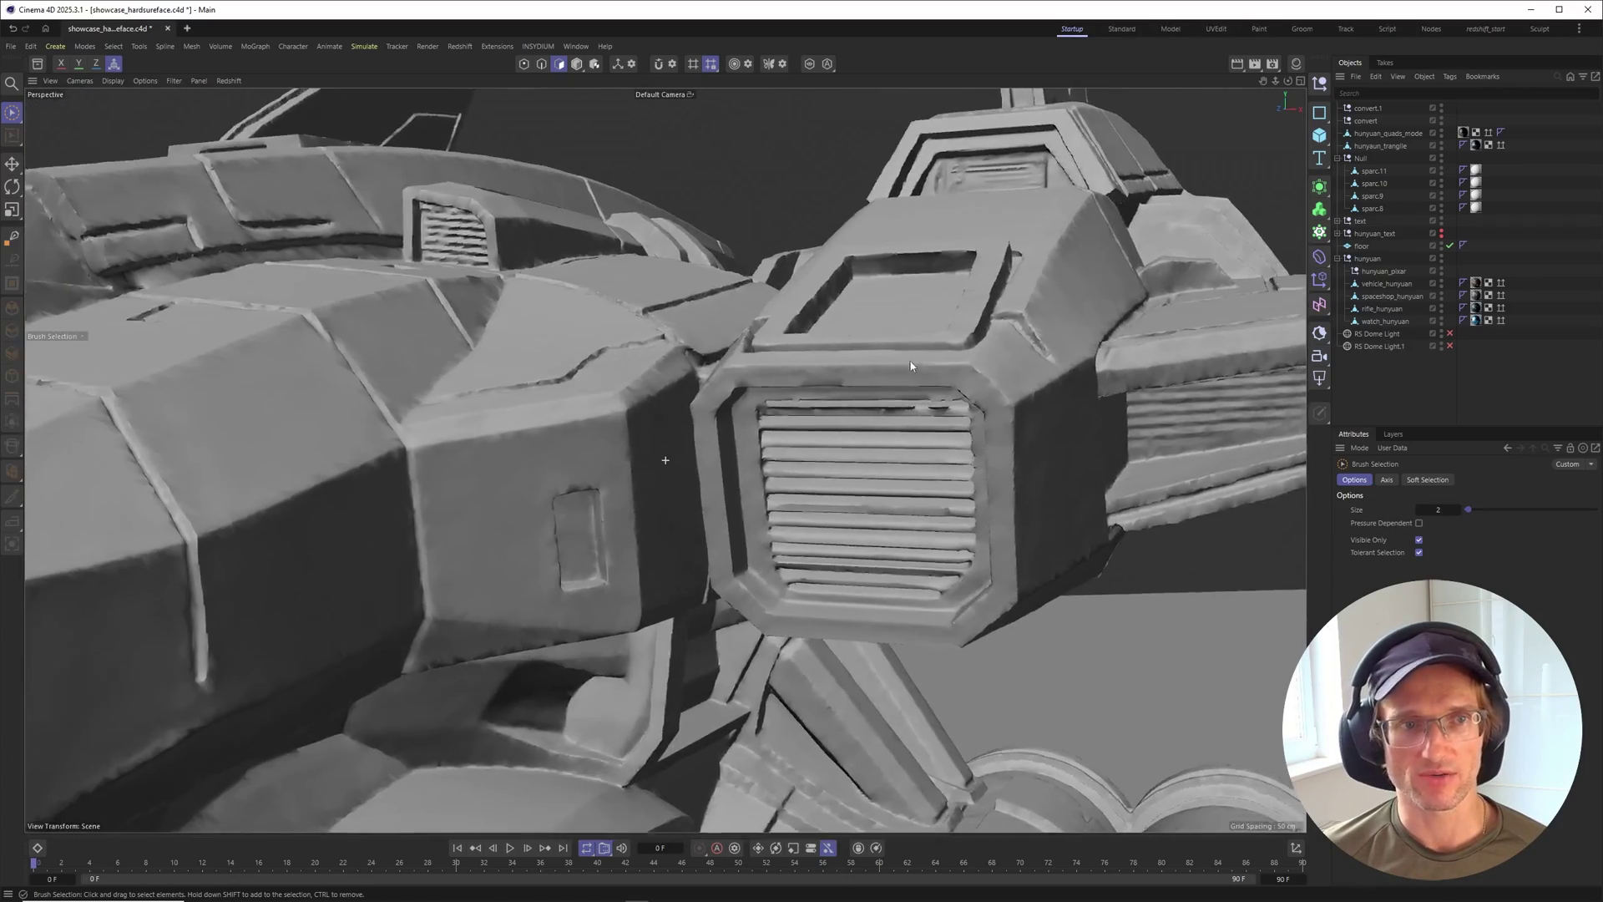
pyautogui.keyDown('alt'); pyautogui.moveTo(695, 361); pyautogui.dragTo(630, 414); pyautogui.keyUp('alt')
pyautogui.scroll(-8, 629, 406)
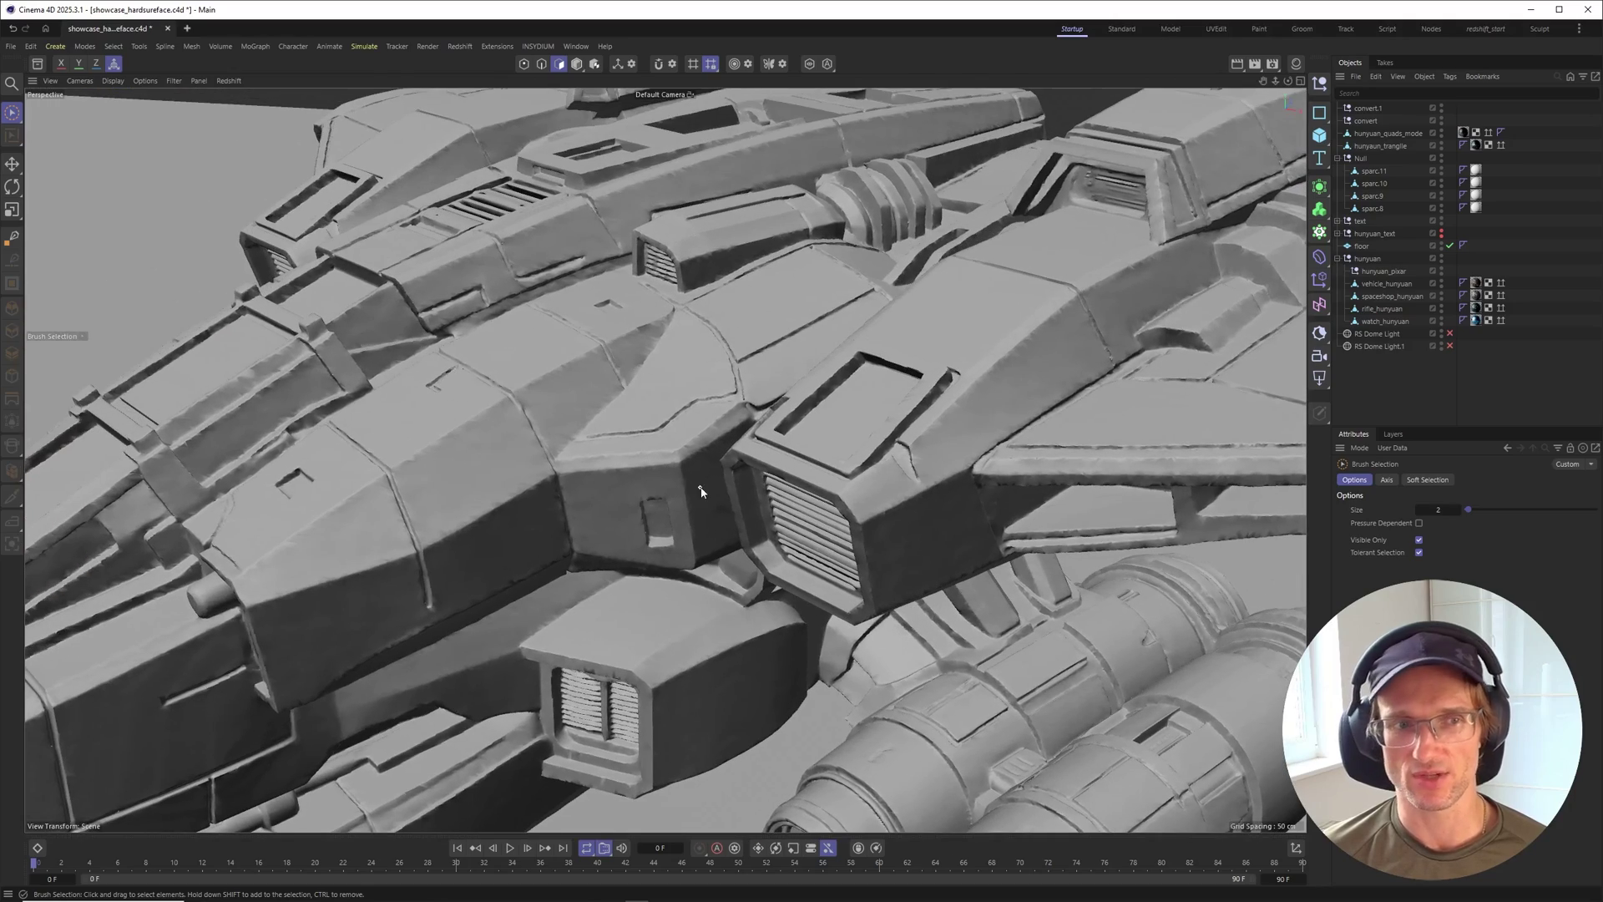
pyautogui.scroll(-12, 701, 491)
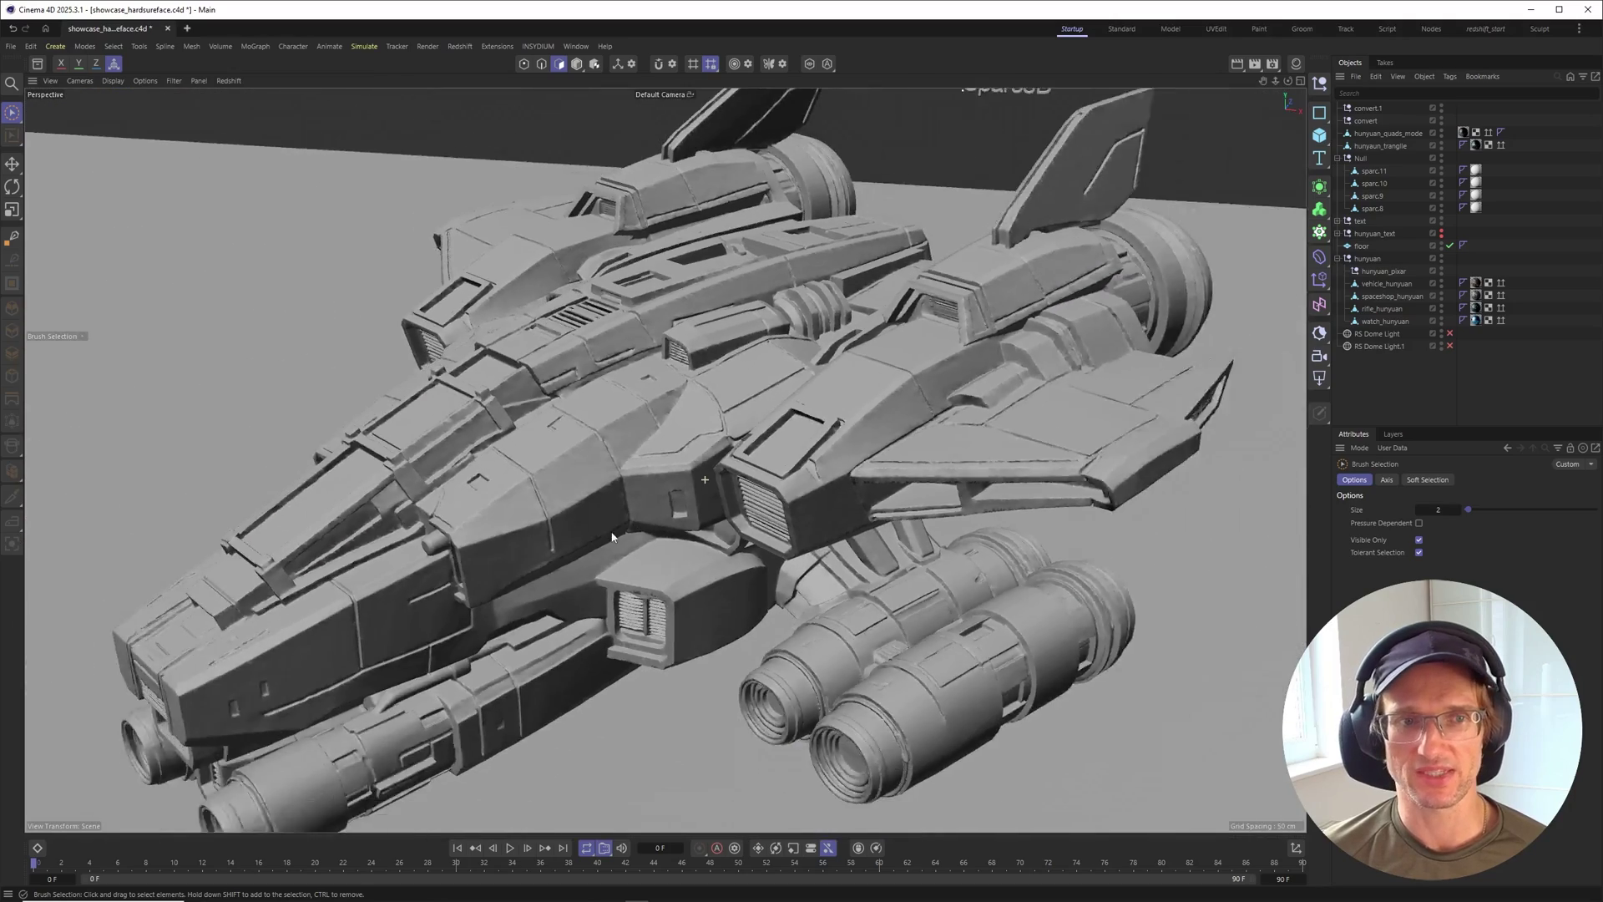
pyautogui.scroll(6, 537, 437)
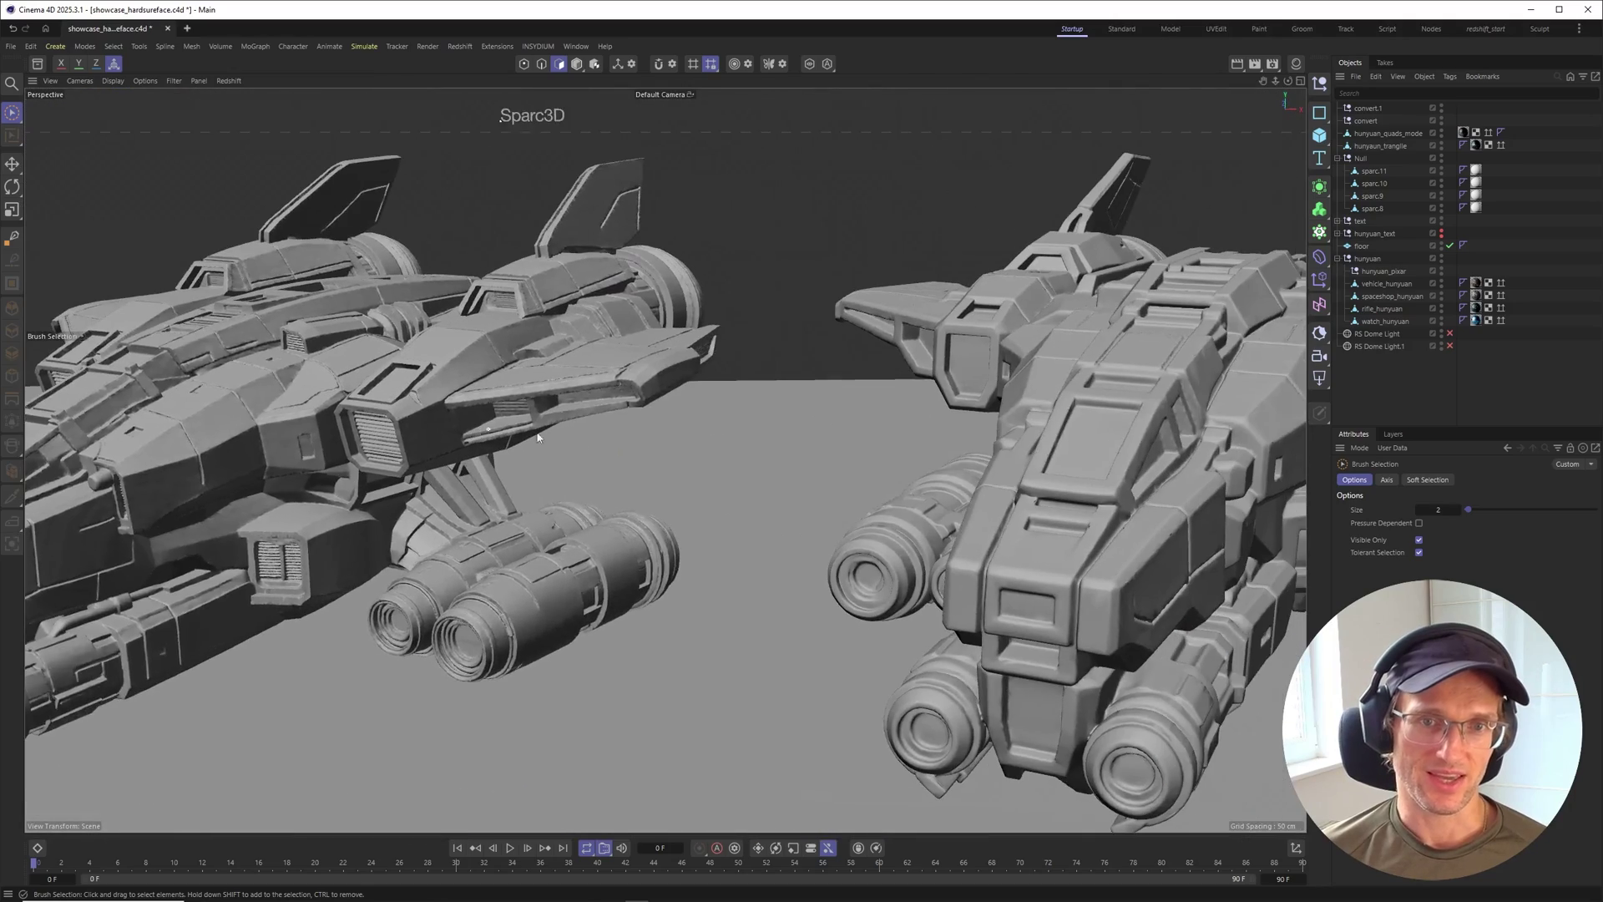
# Examine the Hunyuan spaceship's front and side detail, and its symmetry from above
pyautogui.keyDown('alt'); pyautogui.moveTo(778, 390); pyautogui.dragTo(629, 351, button='middle'); pyautogui.keyUp('alt')
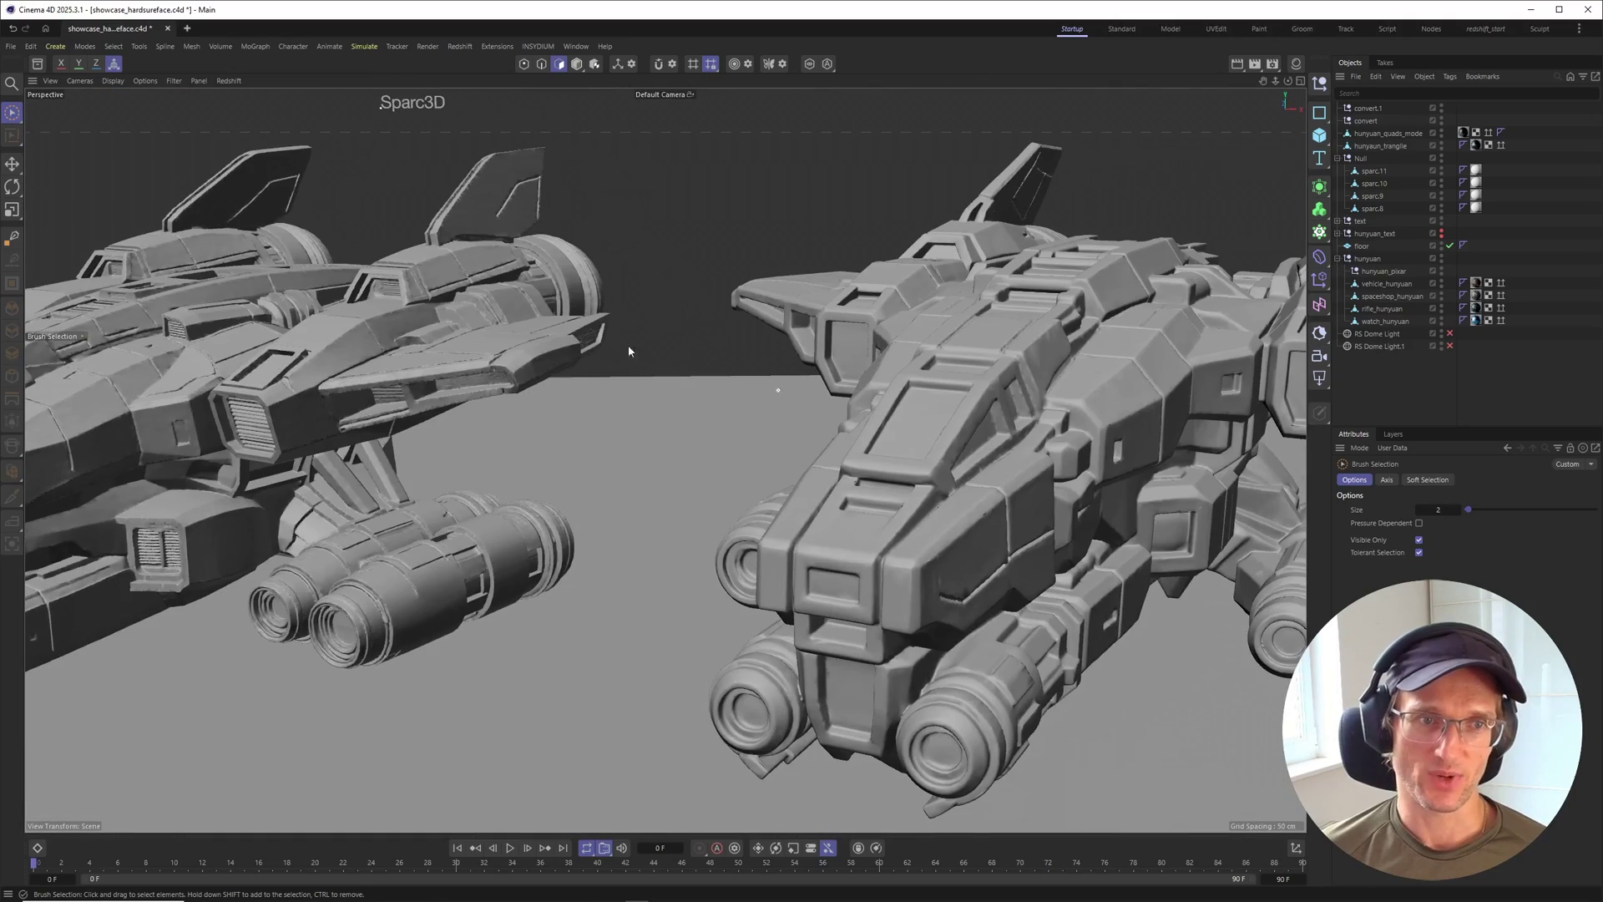
pyautogui.keyDown('alt'); pyautogui.moveTo(988, 373); pyautogui.dragTo(596, 362, button='middle'); pyautogui.keyUp('alt')
pyautogui.keyDown('alt'); pyautogui.moveTo(709, 300); pyautogui.dragTo(687, 392); pyautogui.keyUp('alt')
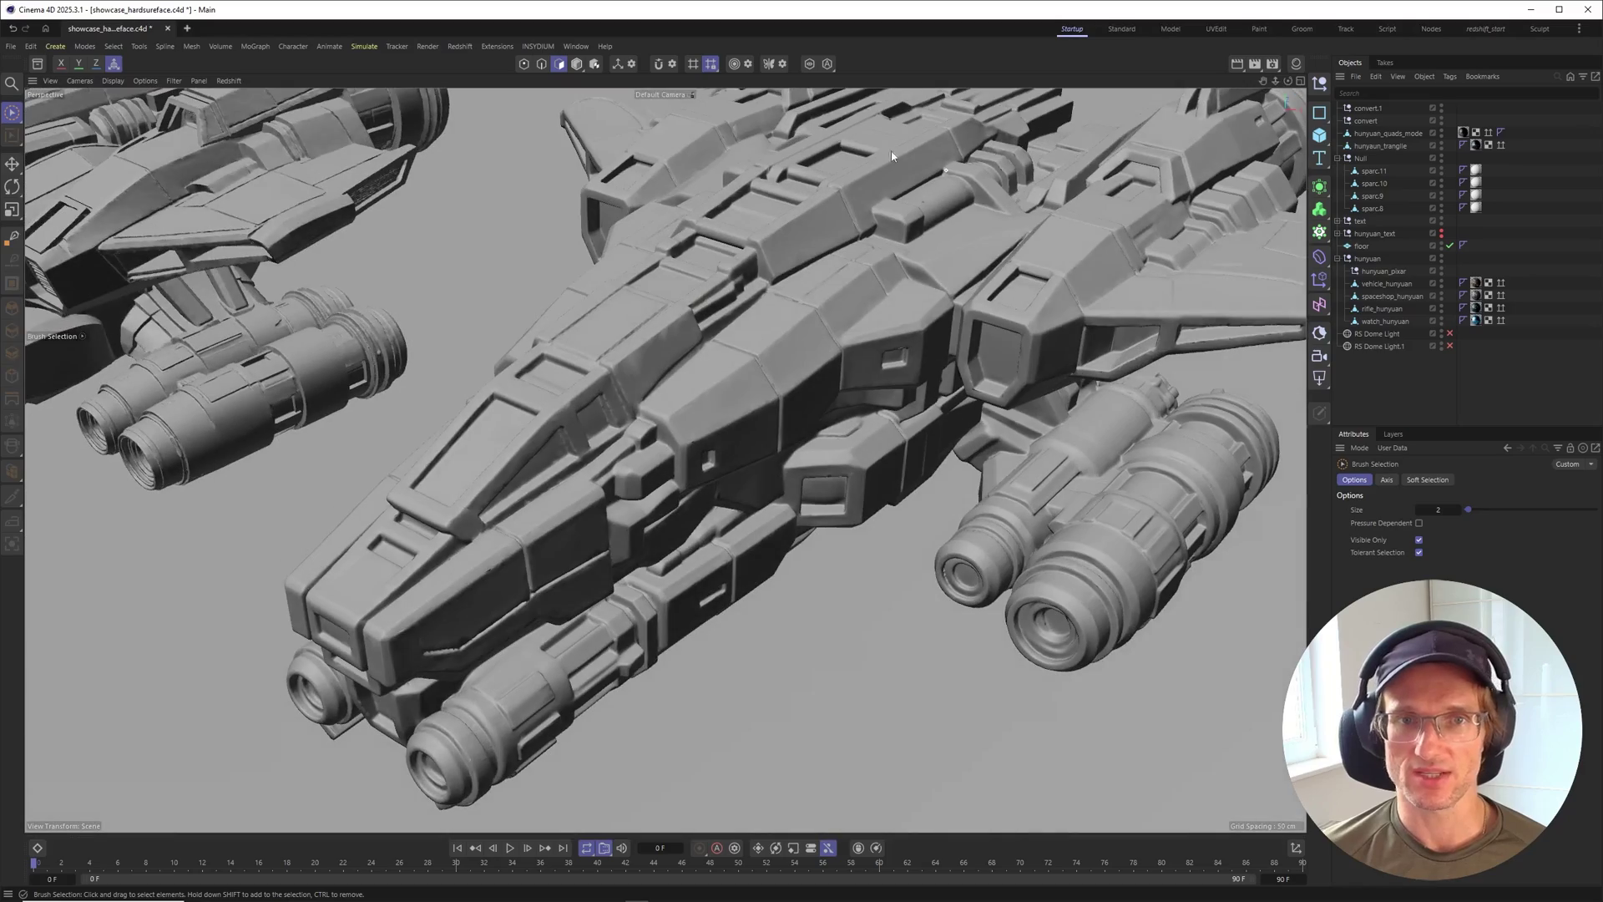
pyautogui.keyDown('alt'); pyautogui.moveTo(839, 328); pyautogui.dragTo(738, 388, button='right'); pyautogui.keyUp('alt')
pyautogui.keyDown('alt'); pyautogui.moveTo(738, 386); pyautogui.dragTo(669, 227); pyautogui.keyUp('alt')
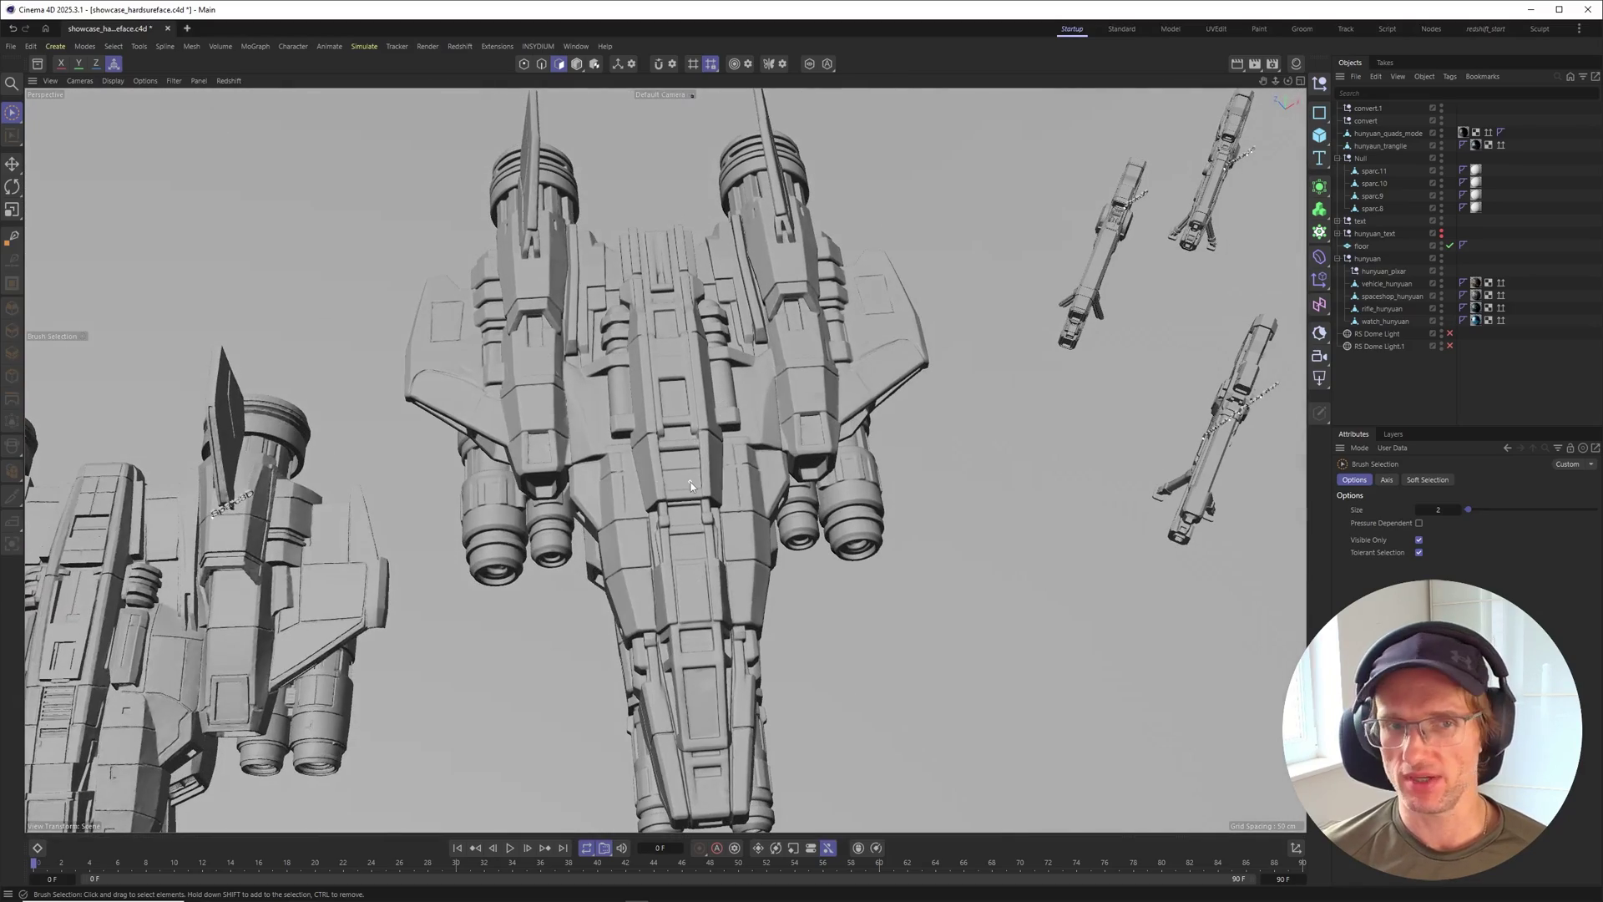
# Select the Hunyuan spaceship and check its polygon count in polygon mode
pyautogui.keyDown('alt'); pyautogui.moveTo(663, 498); pyautogui.dragTo(936, 468); pyautogui.keyUp('alt')
pyautogui.keyDown('alt'); pyautogui.moveTo(940, 413); pyautogui.dragTo(1040, 364); pyautogui.keyUp('alt')
pyautogui.click(794, 384)
pyautogui.click(559, 64)
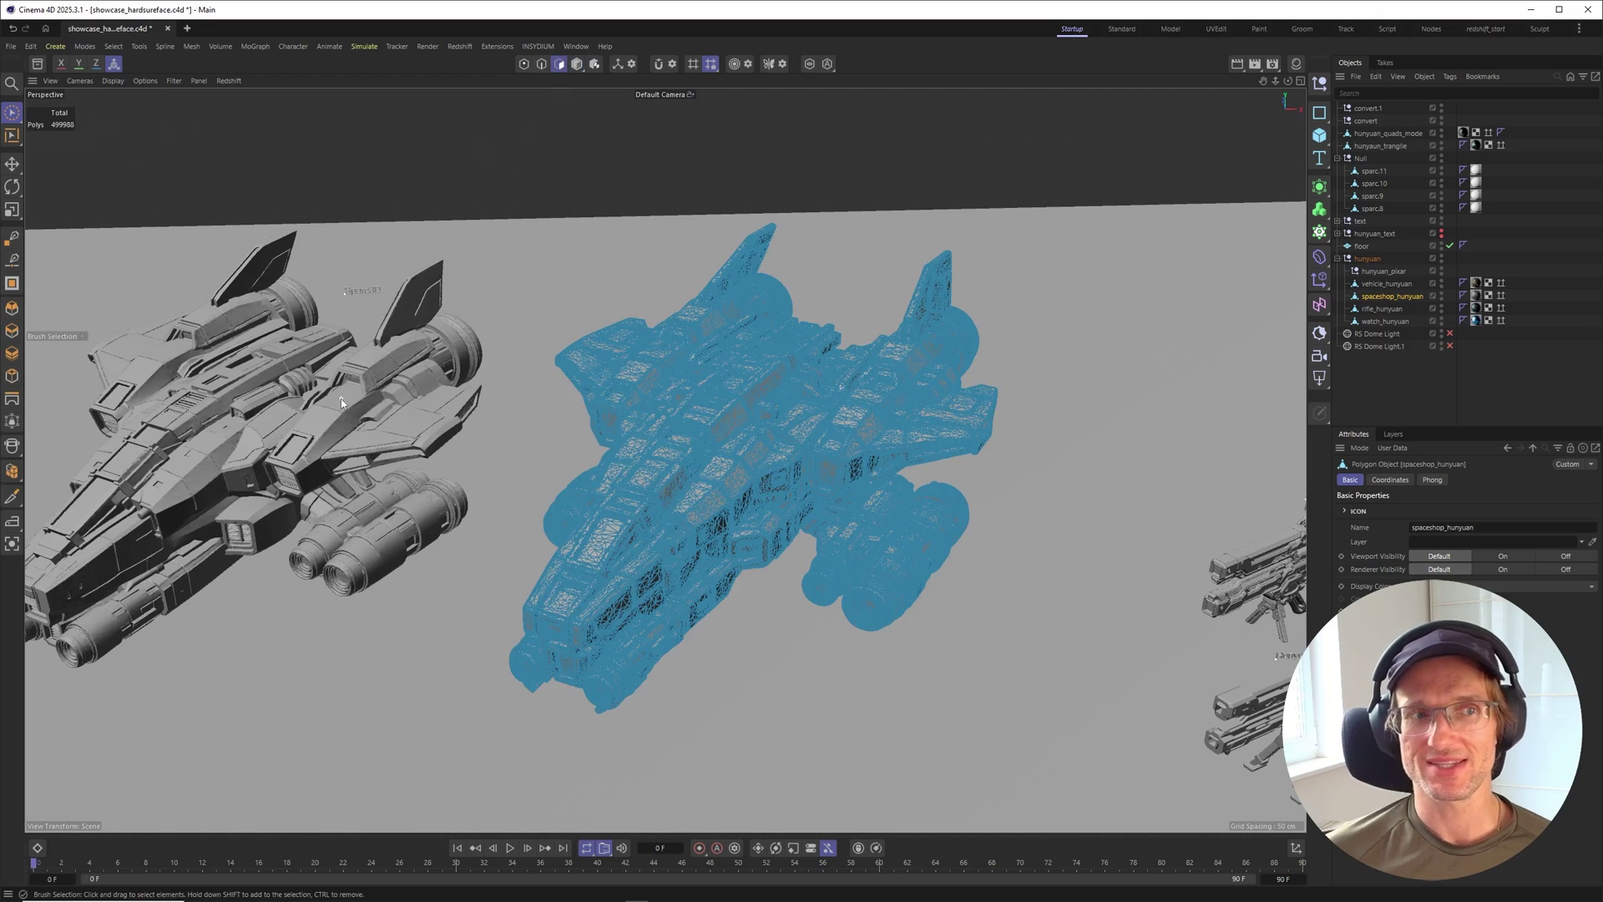
# Return to model mode, select the Sparc3D spaceship briefly and clear the selection
pyautogui.click(576, 64)
pyautogui.click(255, 383)
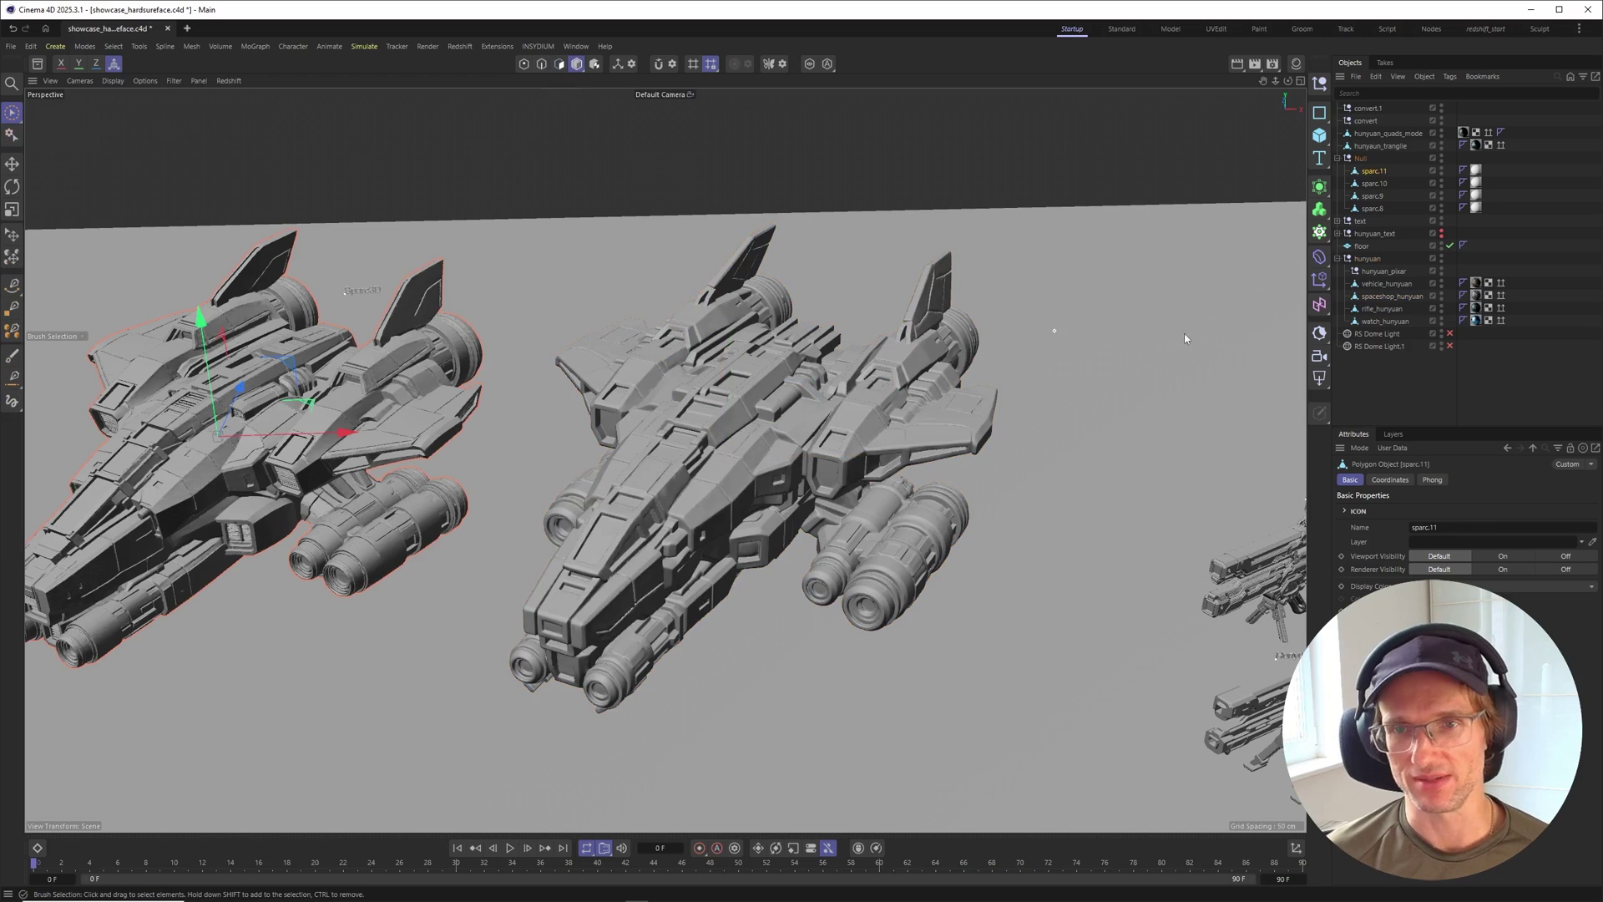
pyautogui.click(1361, 399)
# Compare the Sparc3D and Hunyuan 2.5 rifles side by side in plain shading
pyautogui.keyDown('alt'); pyautogui.moveTo(1035, 547); pyautogui.dragTo(666, 458, button='middle'); pyautogui.keyUp('alt')
pyautogui.scroll(10, 1156, 513)
pyautogui.scroll(-3, 574, 450)
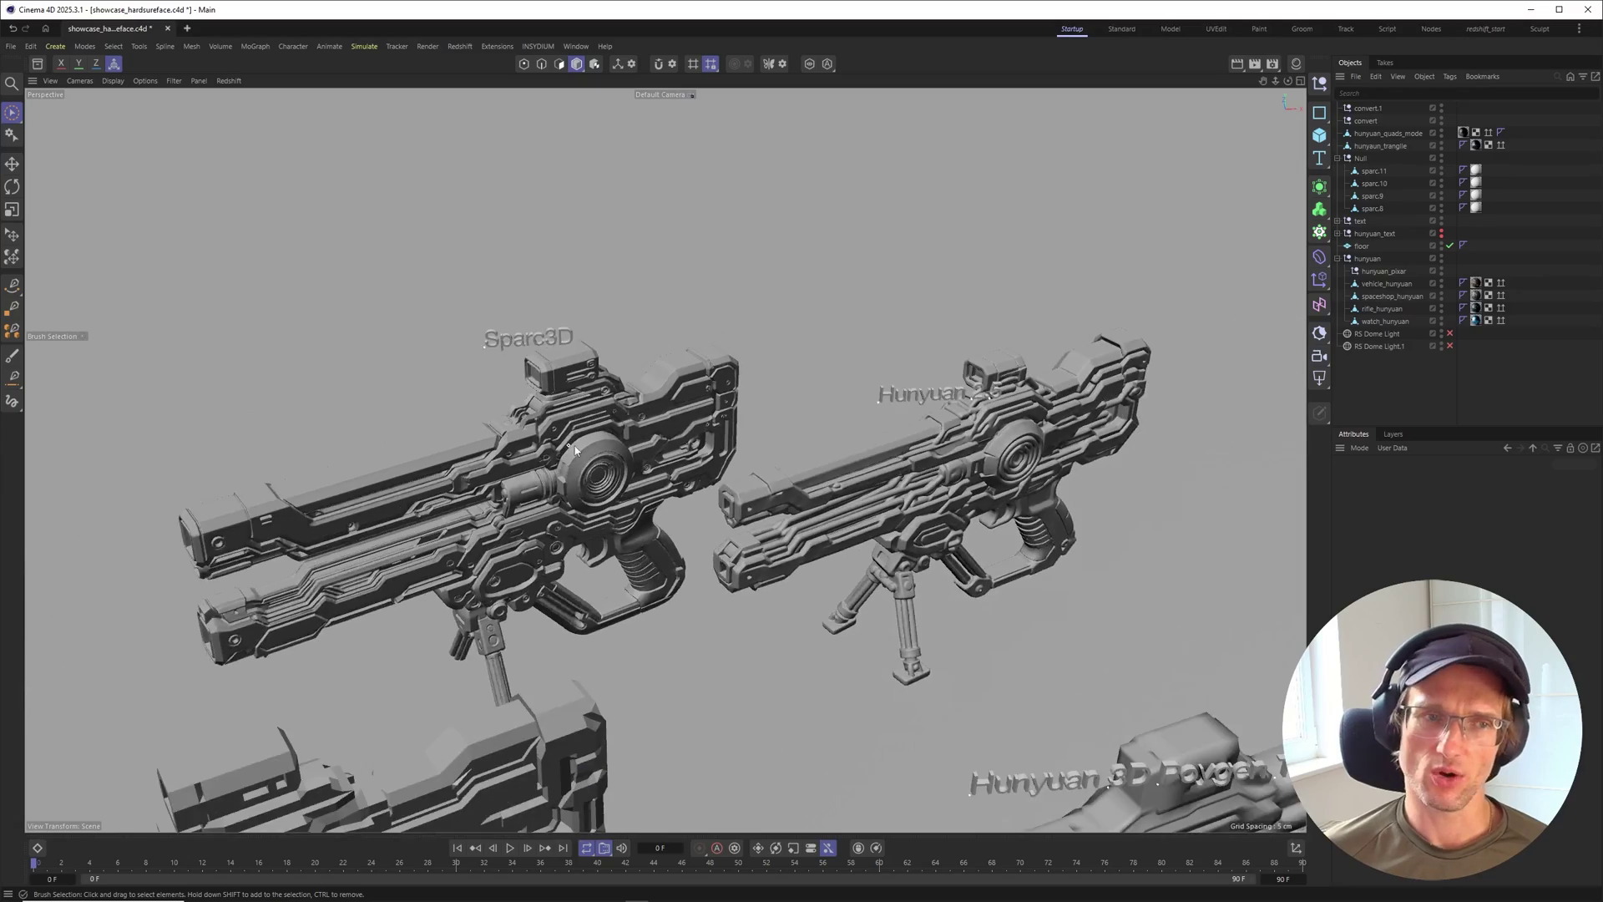
pyautogui.keyDown('alt'); pyautogui.moveTo(575, 449); pyautogui.dragTo(557, 430); pyautogui.keyUp('alt')
pyautogui.moveTo(619, 343)
pyautogui.keyDown('alt'); pyautogui.mouseDown()
pyautogui.moveTo(647, 329)
pyautogui.moveTo(618, 343)
pyautogui.mouseUp(); pyautogui.keyUp('alt')
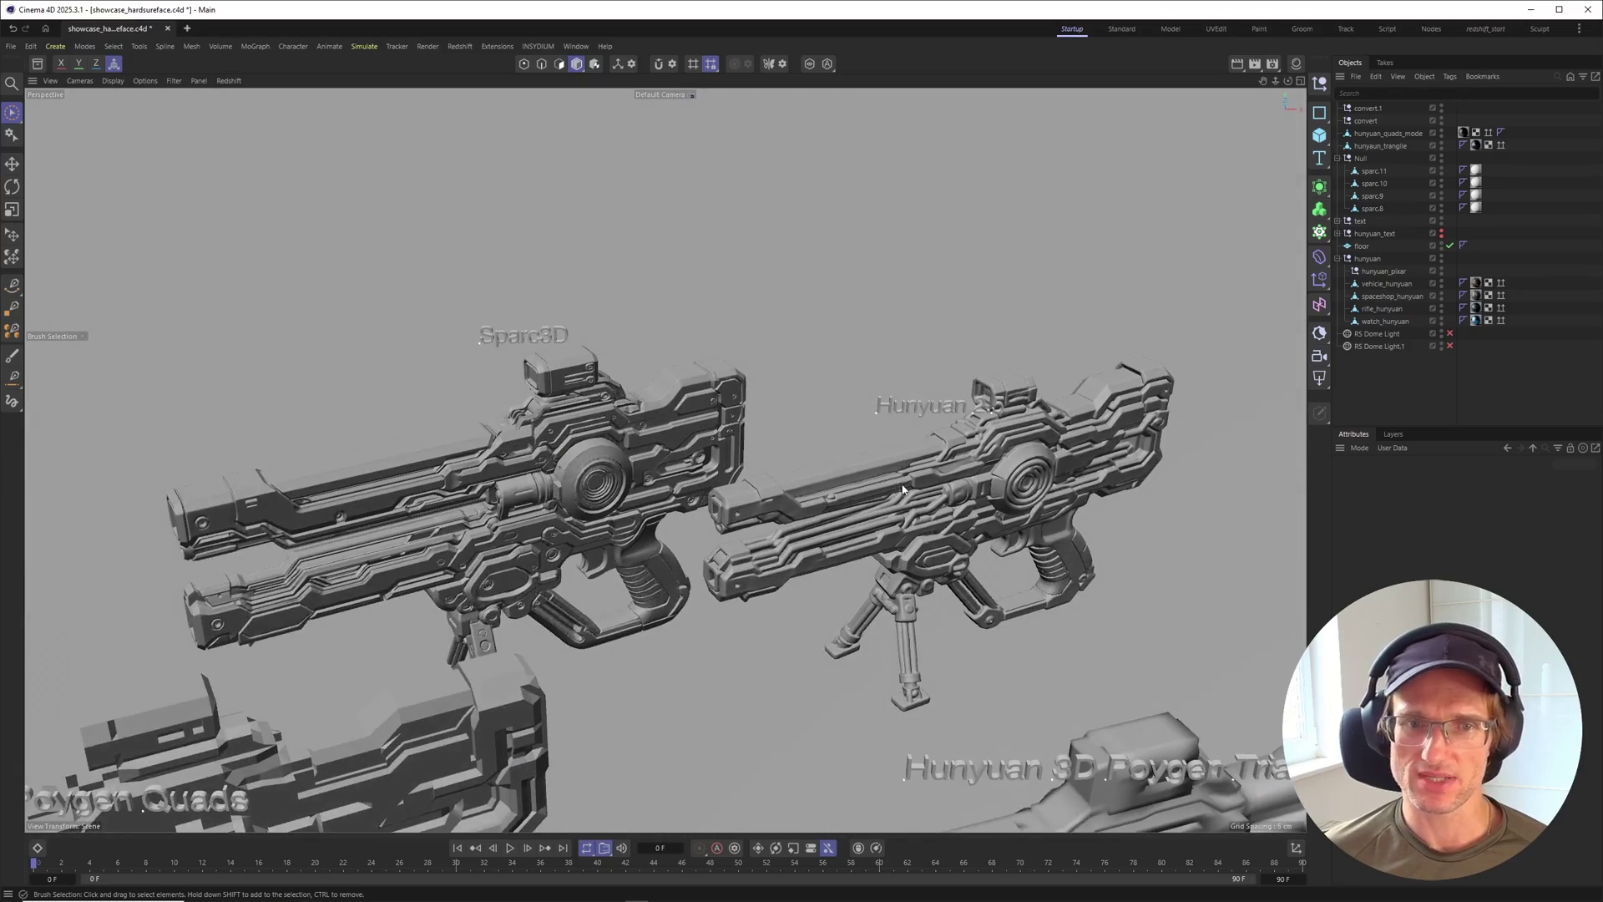
# Compare the two rifles' mesh density with wireframe lines over the shading, and restore plain shading
pyautogui.scroll(4, 907, 463)
pyautogui.press('n')
pyautogui.press('b')
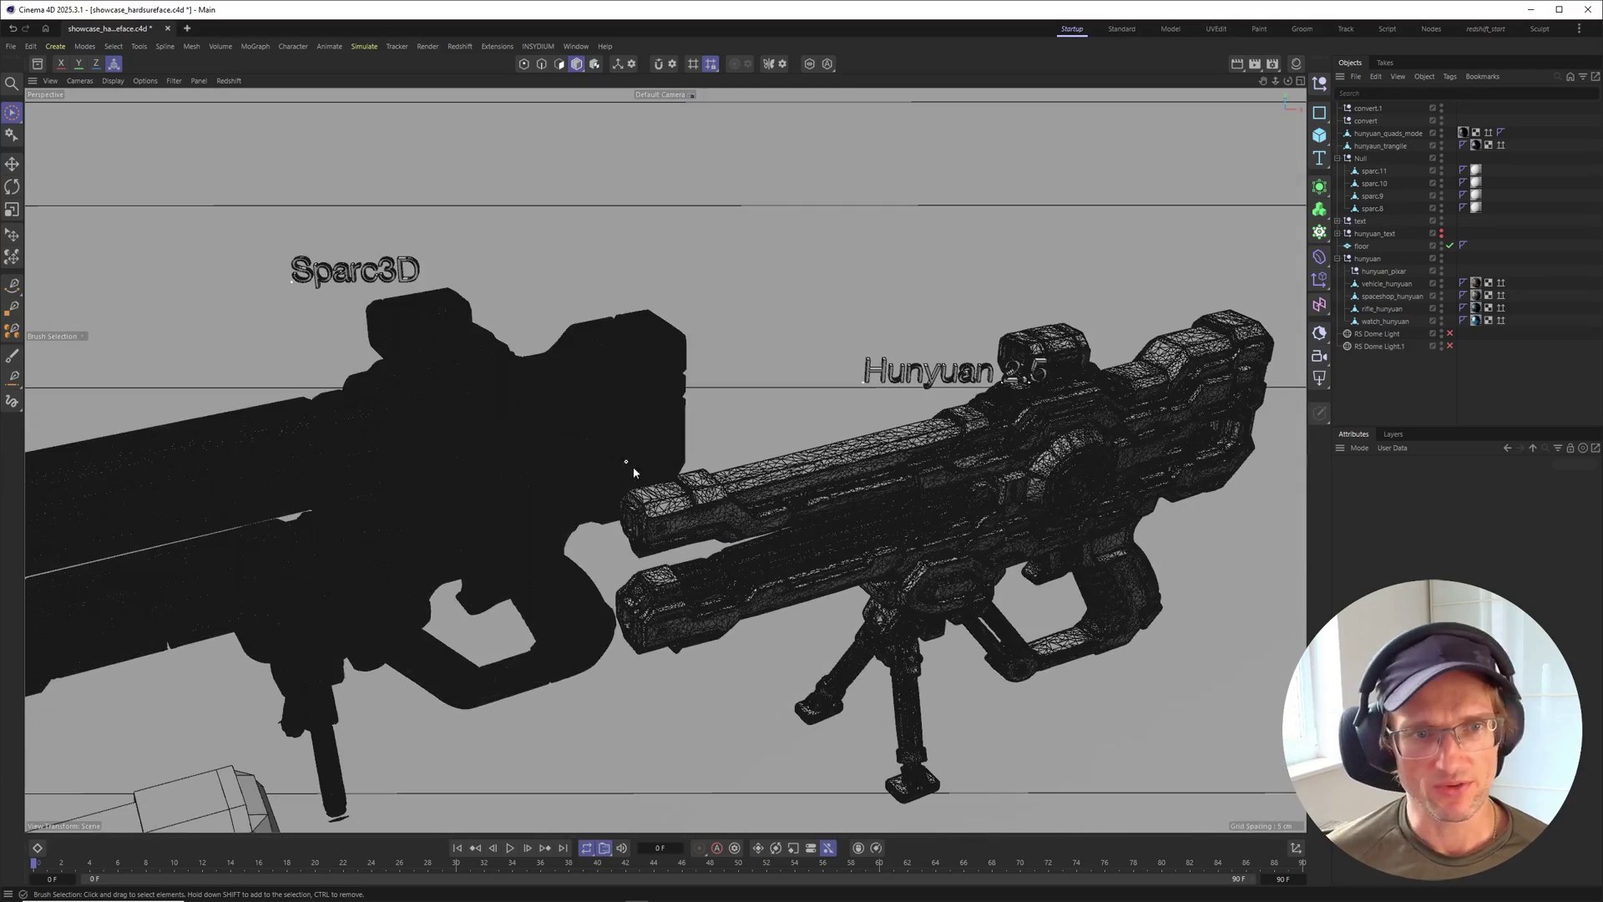
pyautogui.keyDown('alt'); pyautogui.moveTo(630, 465); pyautogui.dragTo(749, 378, button='middle'); pyautogui.keyUp('alt')
pyautogui.keyDown('alt'); pyautogui.moveTo(559, 361); pyautogui.dragTo(666, 326, button='right'); pyautogui.keyUp('alt')
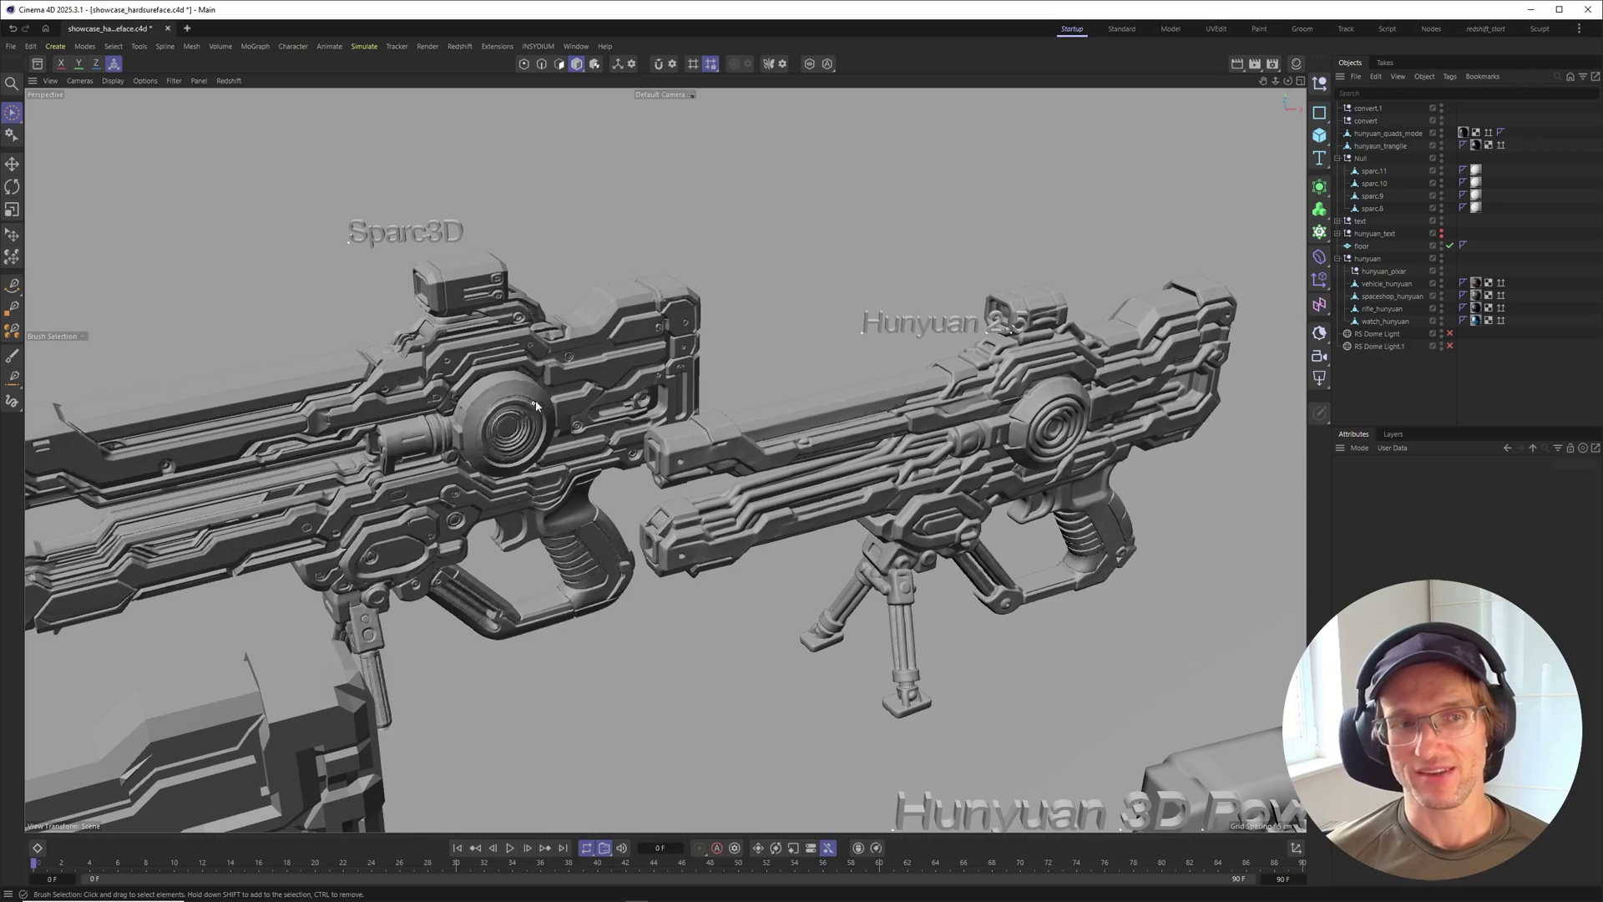
# Review the two rifles' receivers and barrels again, and bring the Sparc3D and Hunyuan 2.5 watches into view
pyautogui.keyDown('alt'); pyautogui.moveTo(536, 405); pyautogui.dragTo(576, 422, button='middle'); pyautogui.keyUp('alt')
pyautogui.keyDown('alt'); pyautogui.moveTo(582, 394); pyautogui.dragTo(645, 390); pyautogui.keyUp('alt')
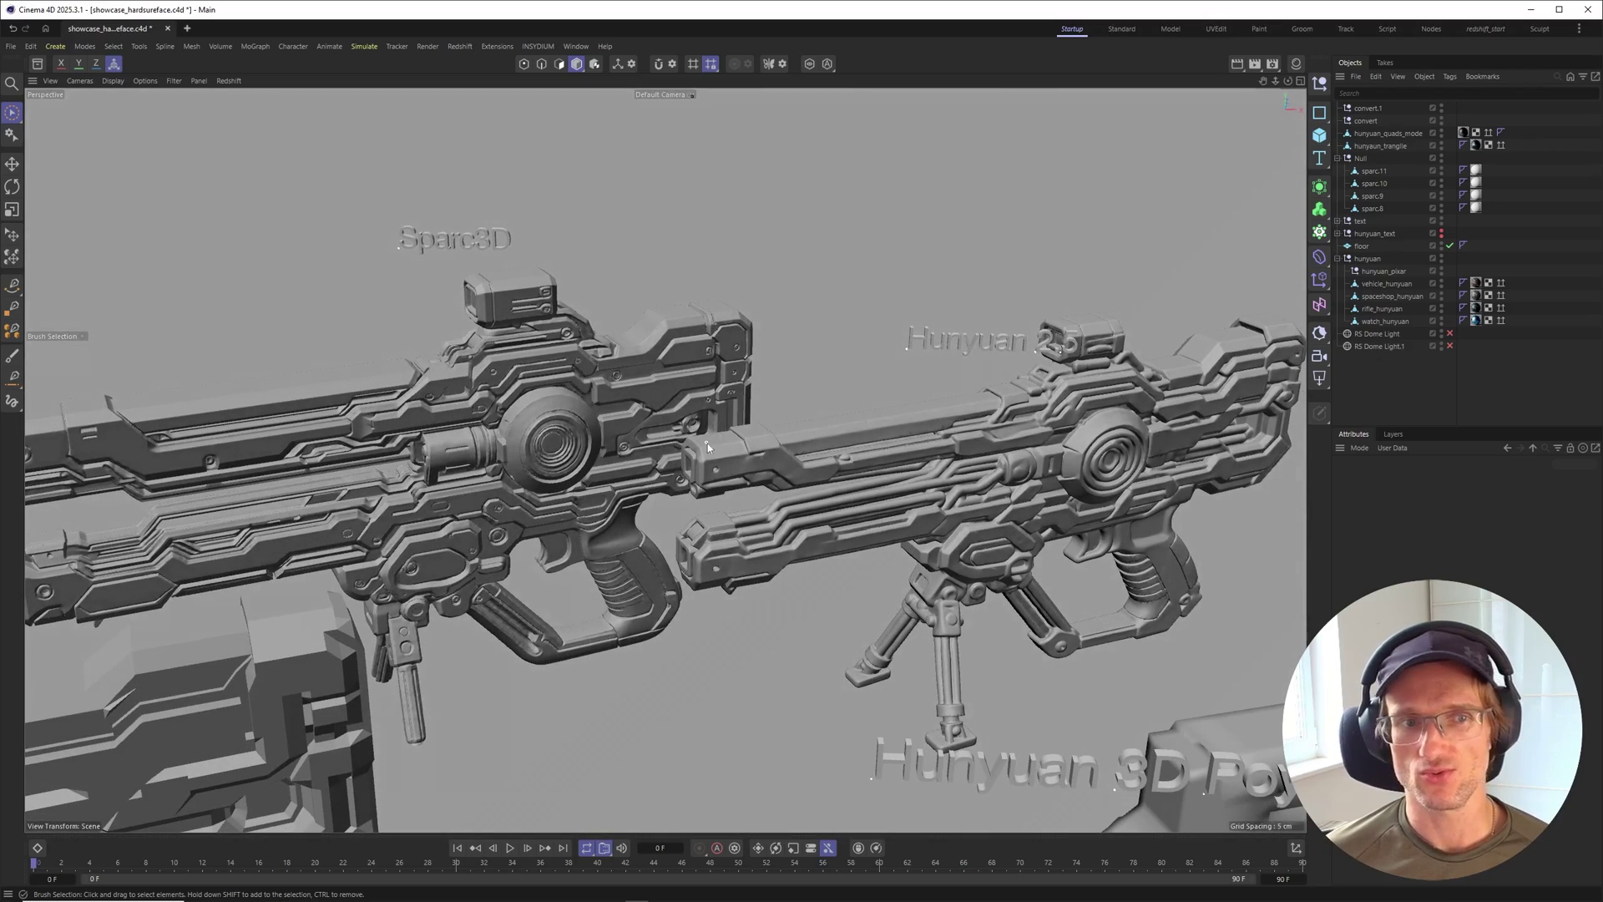
pyautogui.keyDown('alt'); pyautogui.moveTo(562, 452); pyautogui.dragTo(493, 455, button='right'); pyautogui.keyUp('alt')
pyautogui.keyDown('alt'); pyautogui.moveTo(1119, 467); pyautogui.dragTo(459, 451, button='middle'); pyautogui.keyUp('alt')
pyautogui.keyDown('alt'); pyautogui.moveTo(460, 451); pyautogui.dragTo(535, 442, button='right'); pyautogui.keyUp('alt')
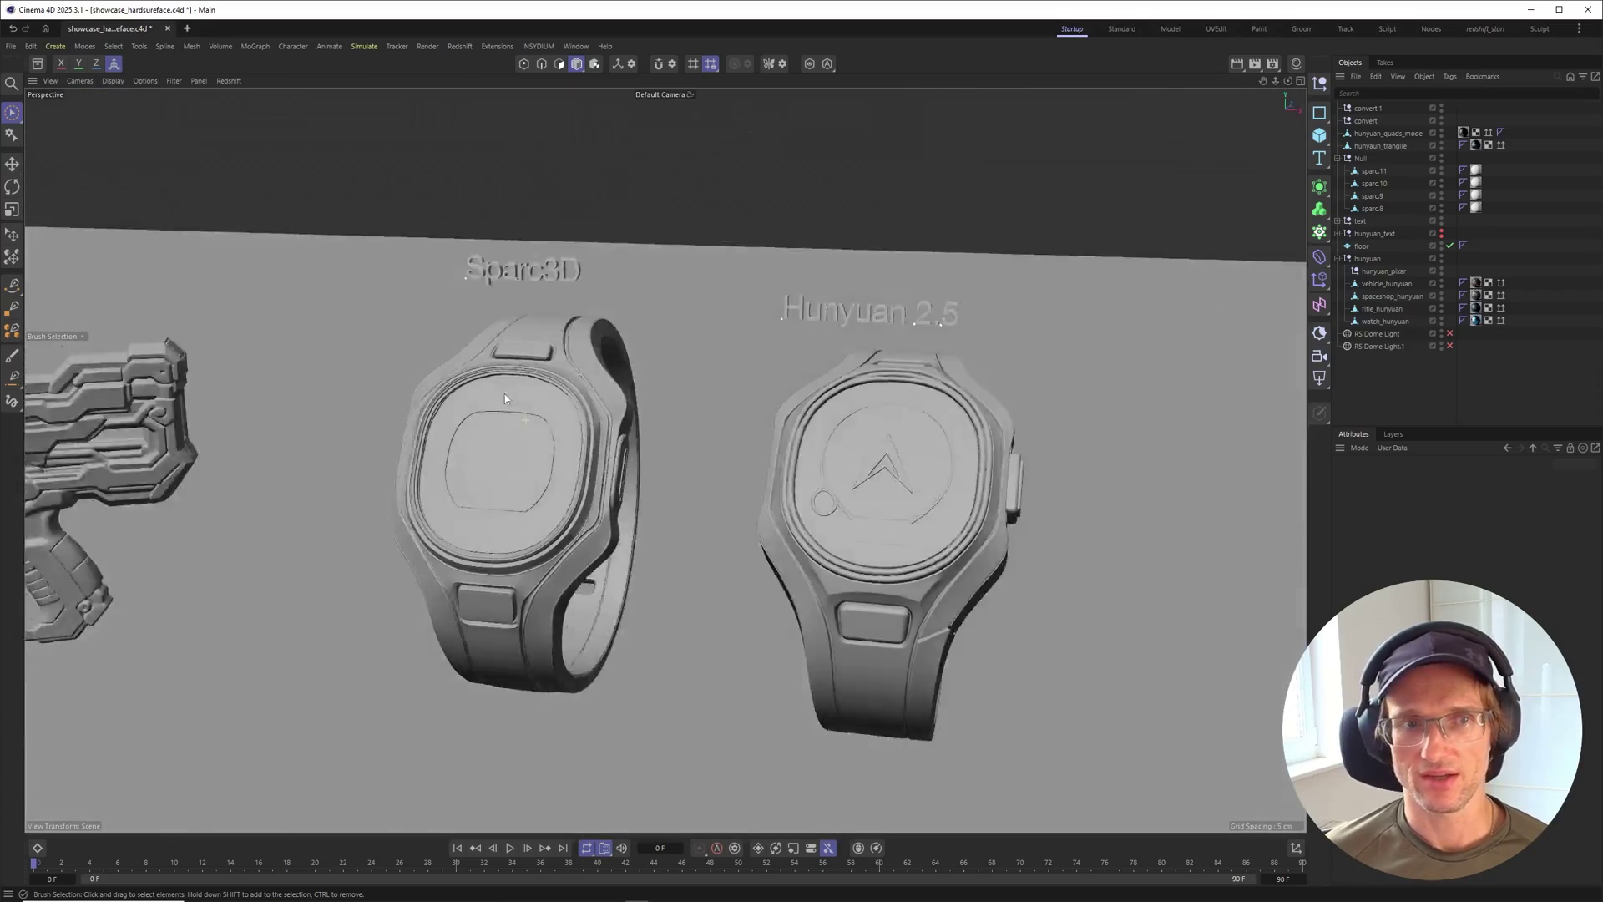
# Inspect the Sparc3D watch's bezel, side button and perforated strap up close
pyautogui.keyDown('alt'); pyautogui.moveTo(525, 420); pyautogui.dragTo(973, 243); pyautogui.keyUp('alt')
pyautogui.keyDown('alt'); pyautogui.moveTo(682, 259); pyautogui.dragTo(666, 351, button='right'); pyautogui.keyUp('alt')
pyautogui.keyDown('alt'); pyautogui.moveTo(393, 350); pyautogui.dragTo(576, 364, button='middle'); pyautogui.keyUp('alt')
pyautogui.keyDown('alt'); pyautogui.moveTo(585, 317); pyautogui.dragTo(607, 345, button='right'); pyautogui.keyUp('alt')
pyautogui.keyDown('alt'); pyautogui.moveTo(607, 345); pyautogui.dragTo(636, 362); pyautogui.keyUp('alt')
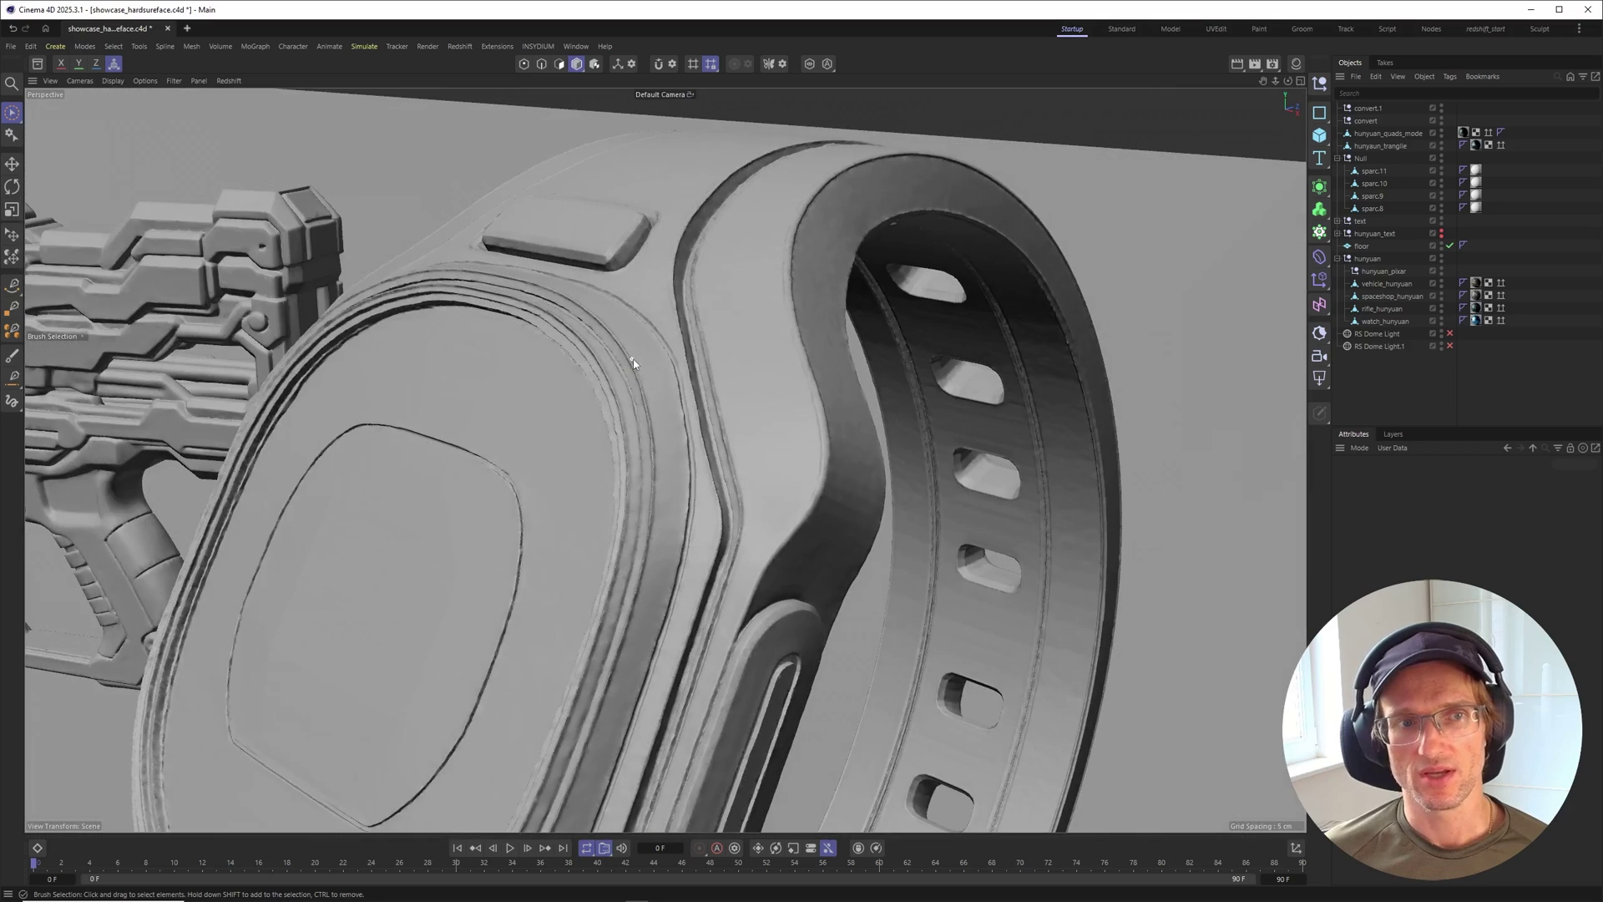
# Finish viewing the Sparc3D watch, then switch to the Miro board and select the rifle, vehicle, spaceship and watch comparison images
pyautogui.keyDown('alt'); pyautogui.moveTo(635, 362); pyautogui.dragTo(501, 358, button='right'); pyautogui.keyUp('alt')
pyautogui.keyDown('alt'); pyautogui.moveTo(739, 487); pyautogui.dragTo(751, 487); pyautogui.keyUp('alt')
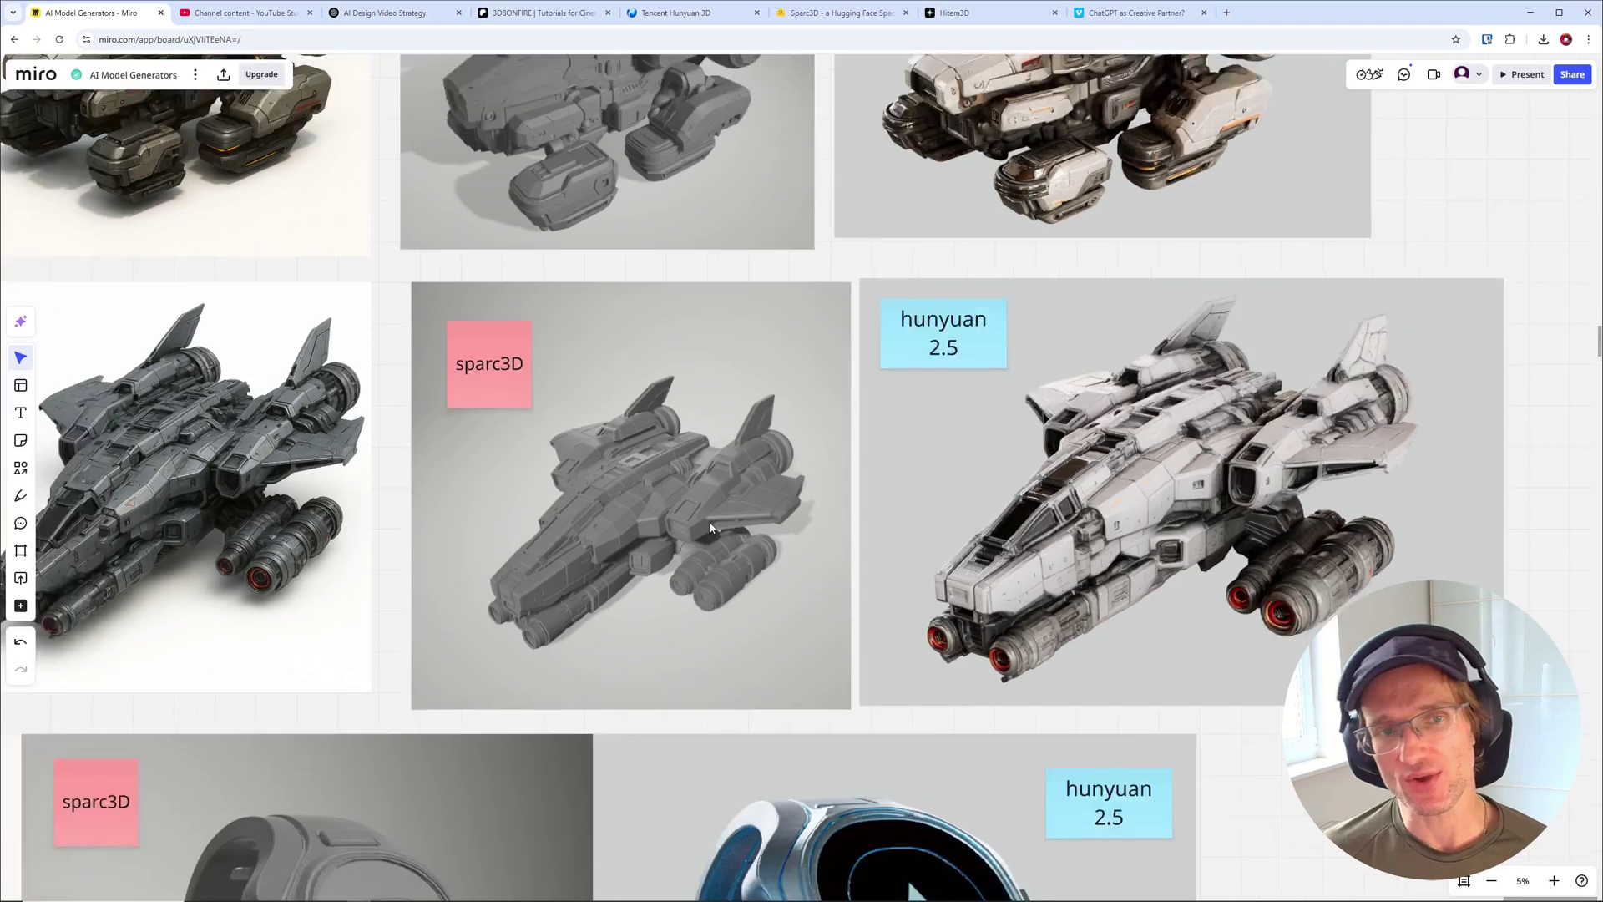
pyautogui.scroll(-5, 646, 517)
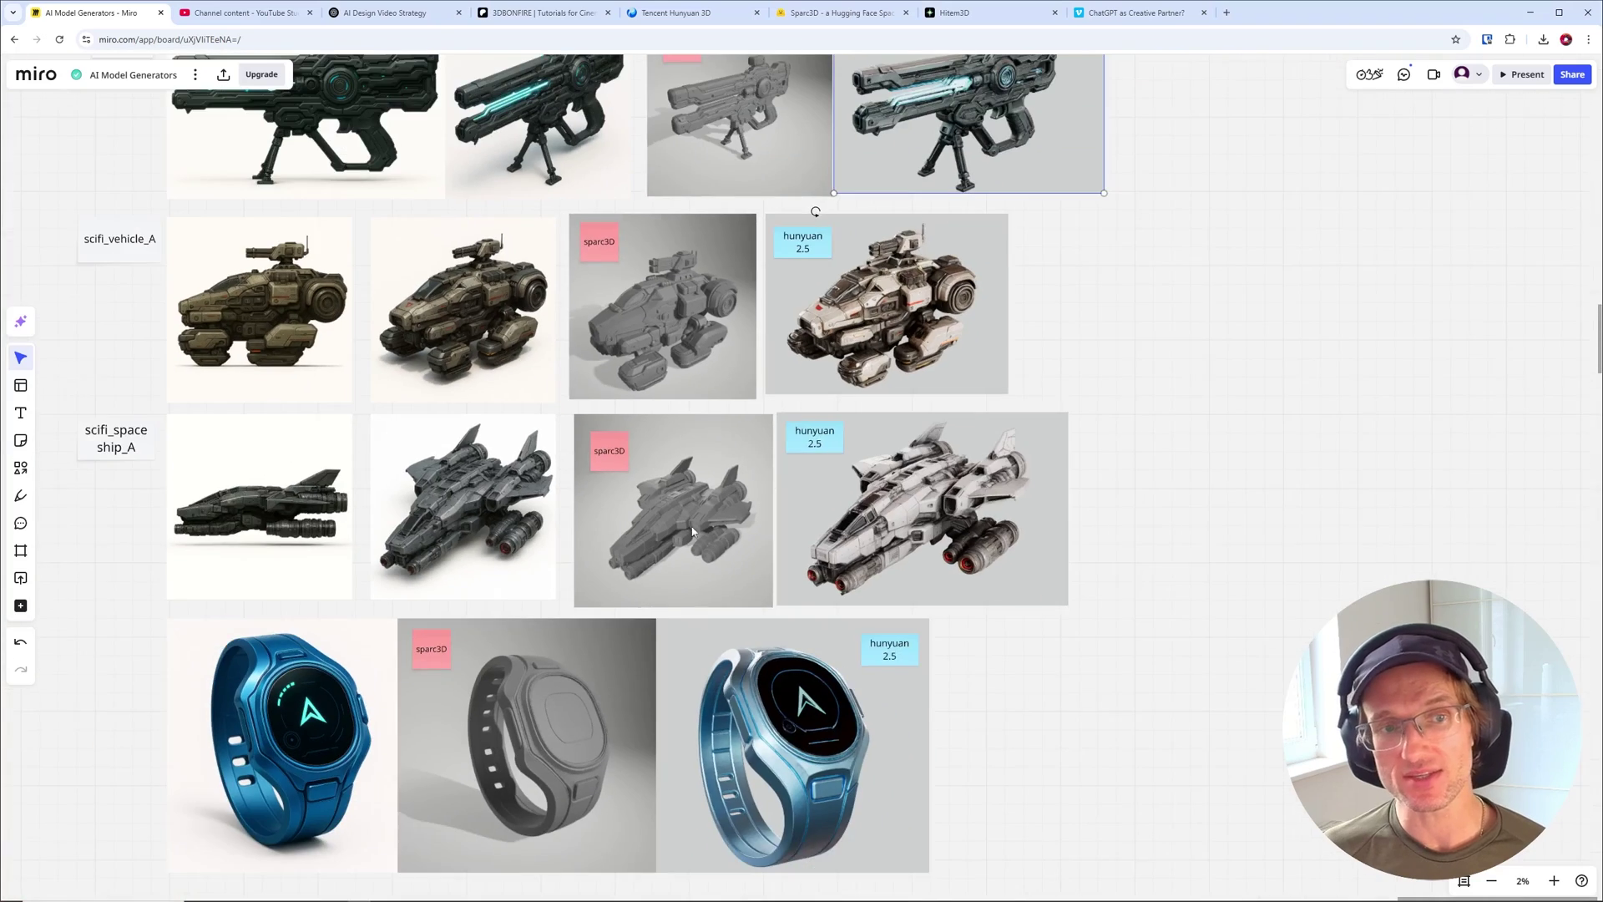
pyautogui.scroll(2, 646, 518)
pyautogui.scroll(-5, 646, 518)
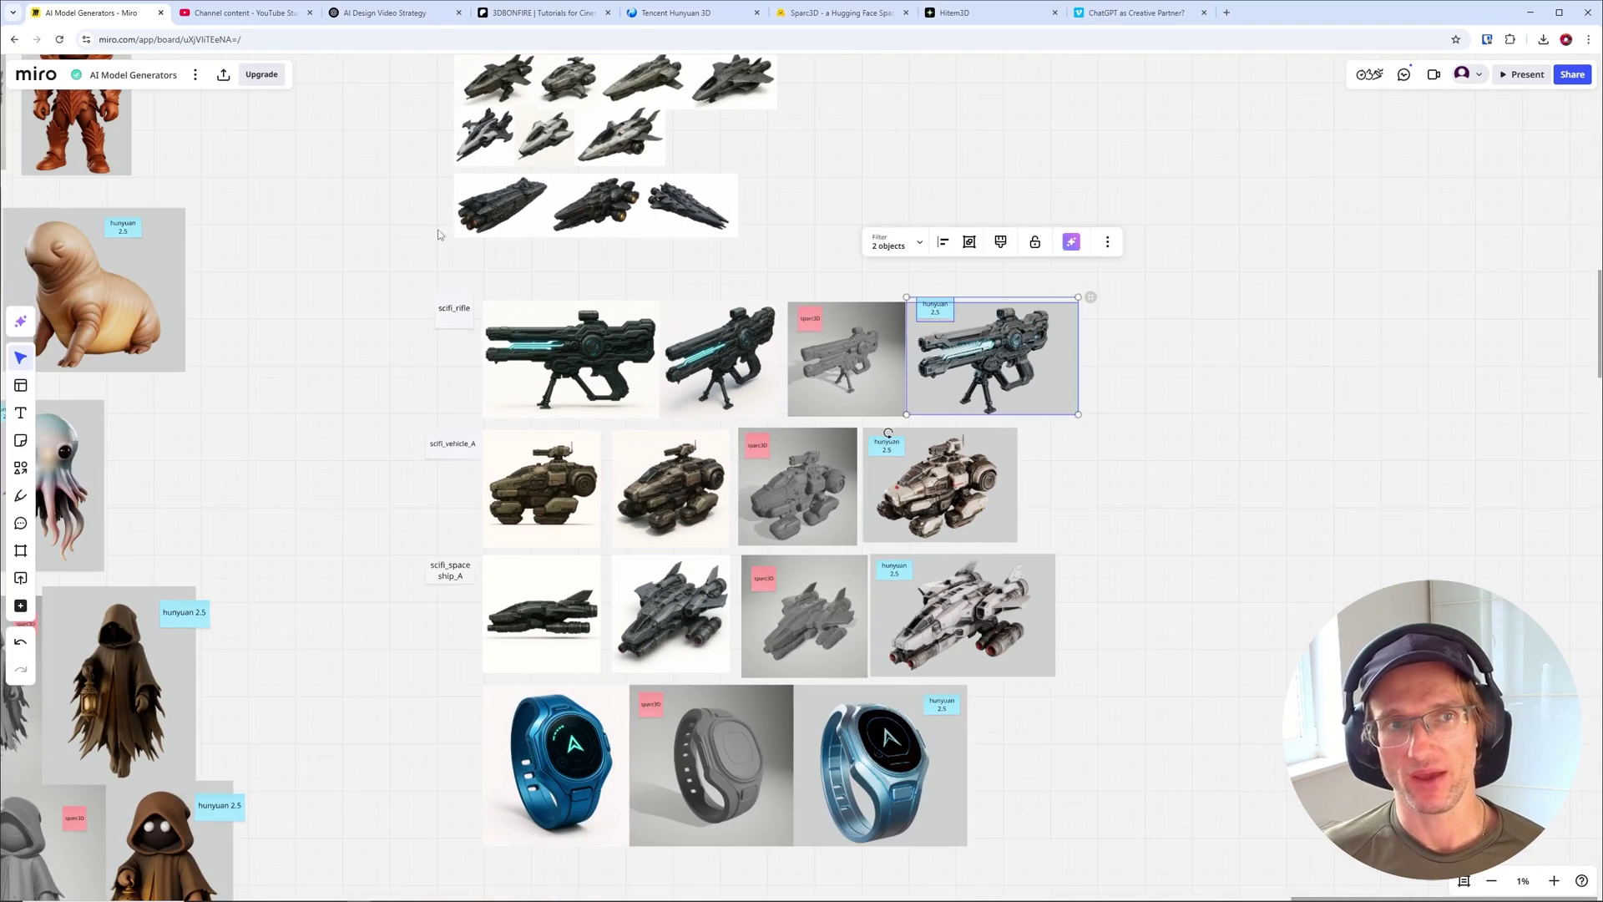
pyautogui.moveTo(421, 170); pyautogui.dragTo(1120, 831)
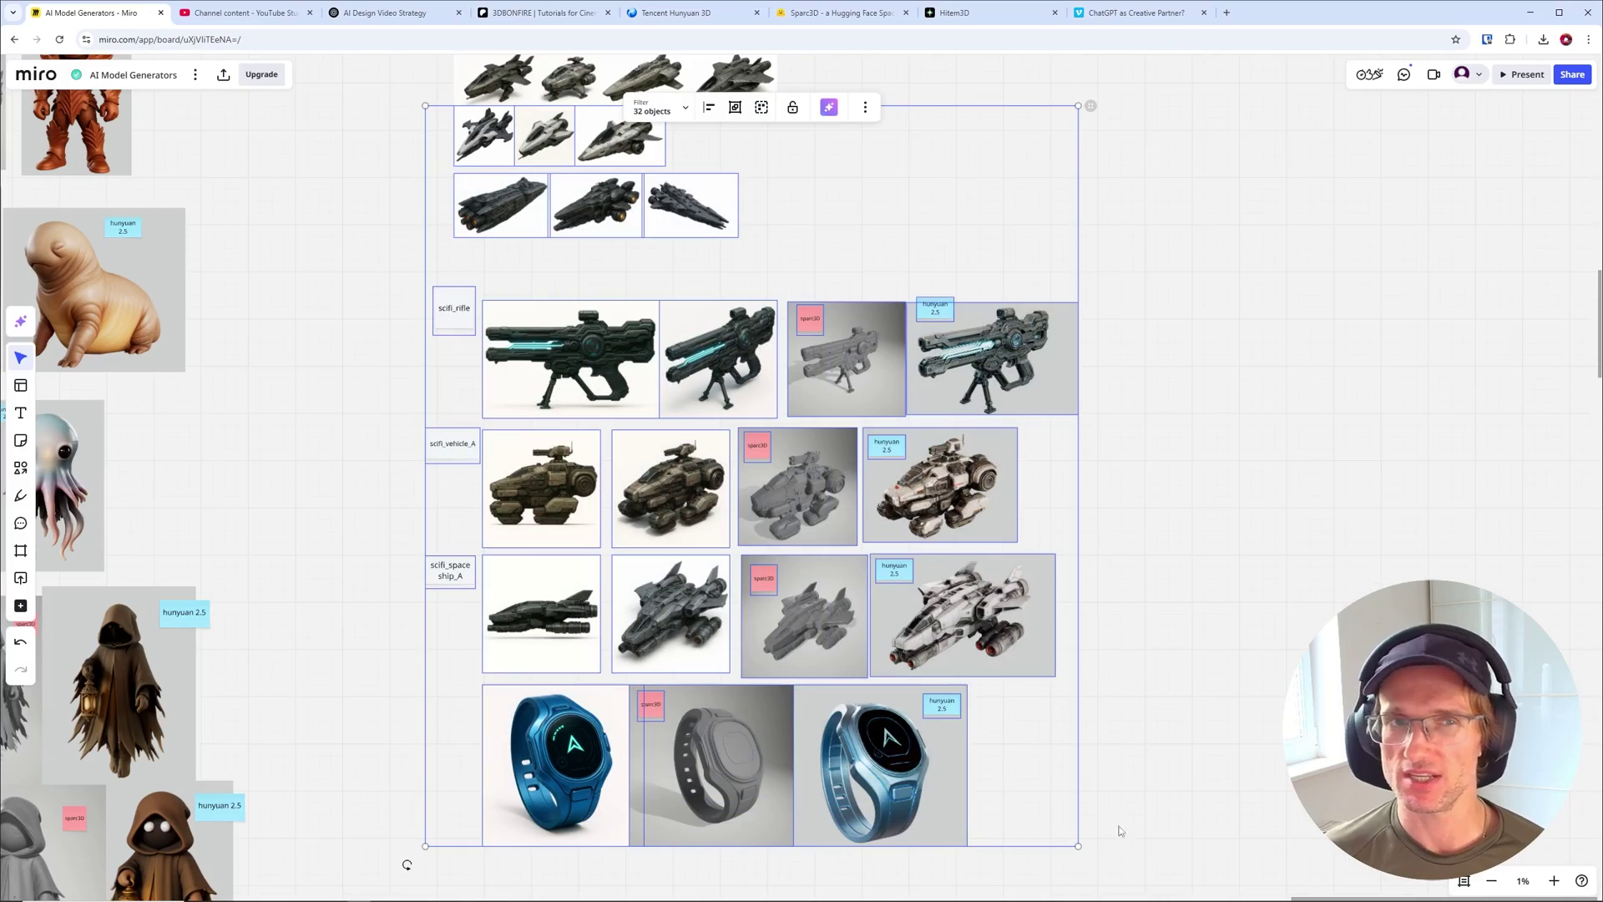
# Survey the character and creature comparisons on the board, select them all as a group, and clear the selection
pyautogui.moveTo(386, 456); pyautogui.dragTo(676, 390, button='middle')
pyautogui.moveTo(61, 358); pyautogui.dragTo(609, 422, button='middle')
pyautogui.scroll(-3, 531, 396)
pyautogui.hscroll(-5, 417, 387)
pyautogui.scroll(2, 417, 386)
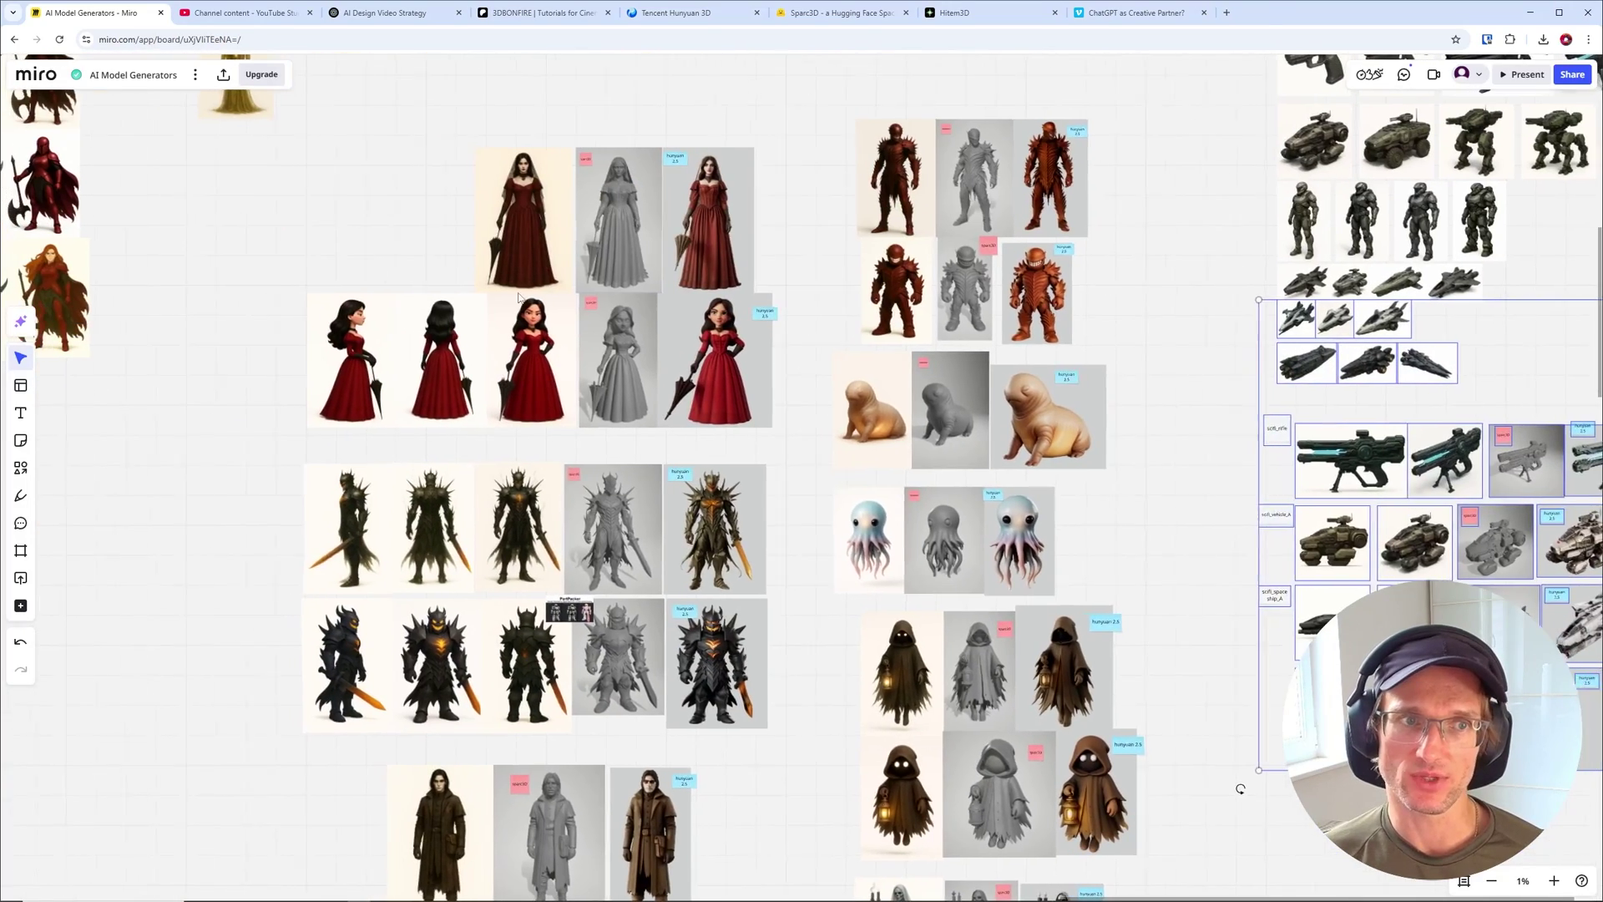
pyautogui.moveTo(348, 146); pyautogui.dragTo(1137, 873)
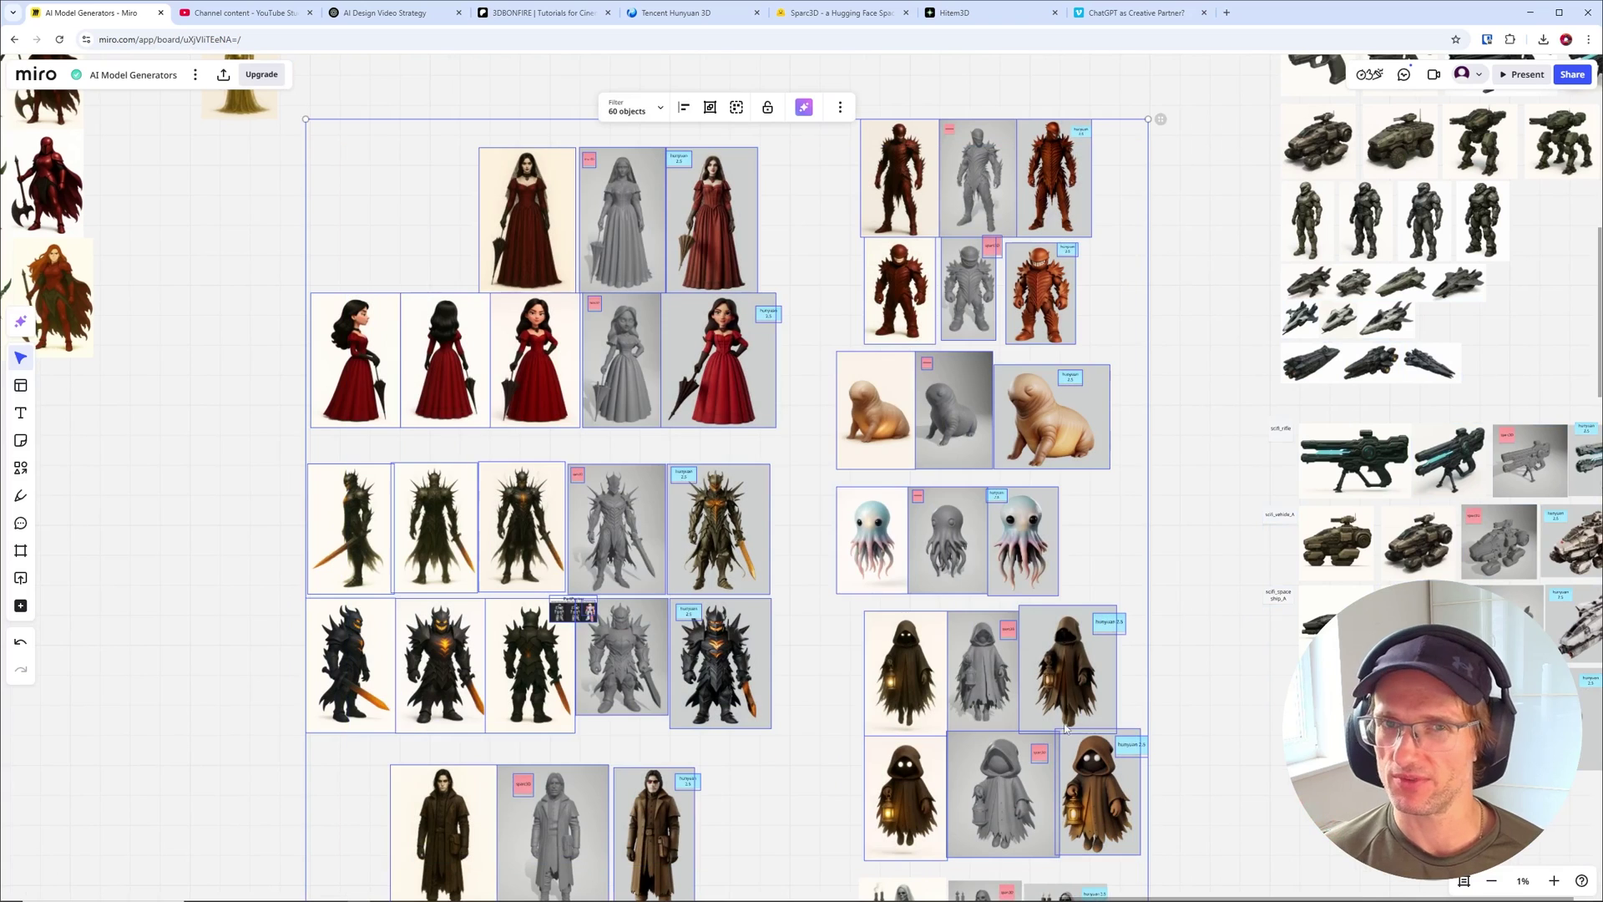
pyautogui.click(821, 448)
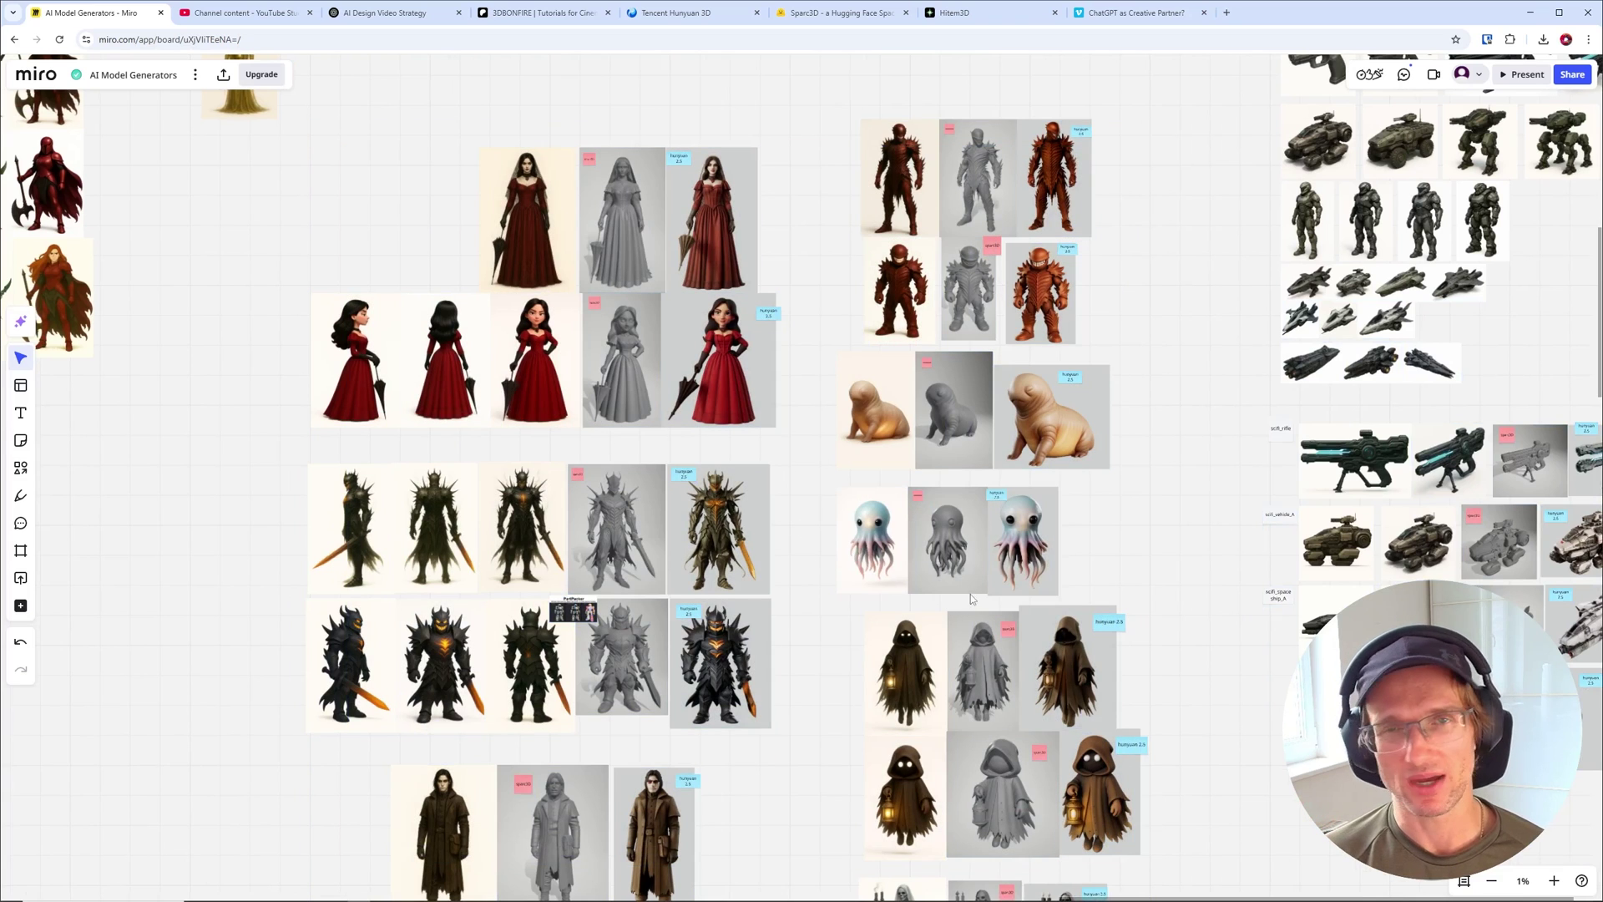
# View the creature comparisons alongside the sci-fi rifle, vehicle and spaceship rows at closer range
pyautogui.hscroll(5, 970, 594)
pyautogui.keyDown('ctrl'); pyautogui.scroll(4, 1179, 634); pyautogui.keyUp('ctrl')
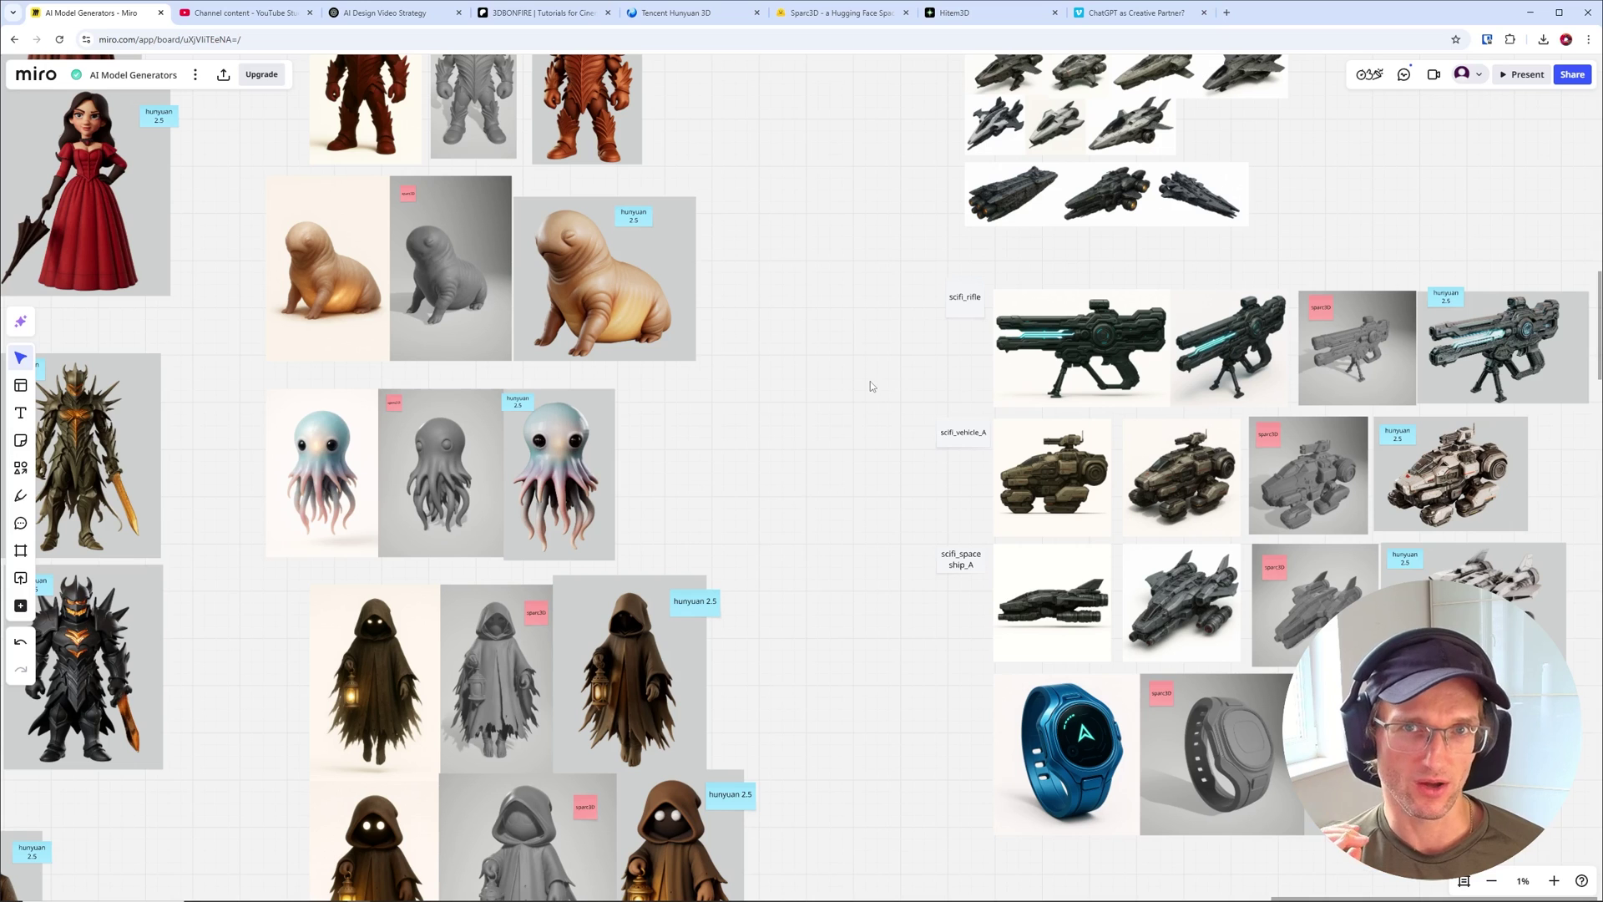
pyautogui.moveTo(894, 366); pyautogui.dragTo(697, 531)
pyautogui.scroll(1, 724, 474)
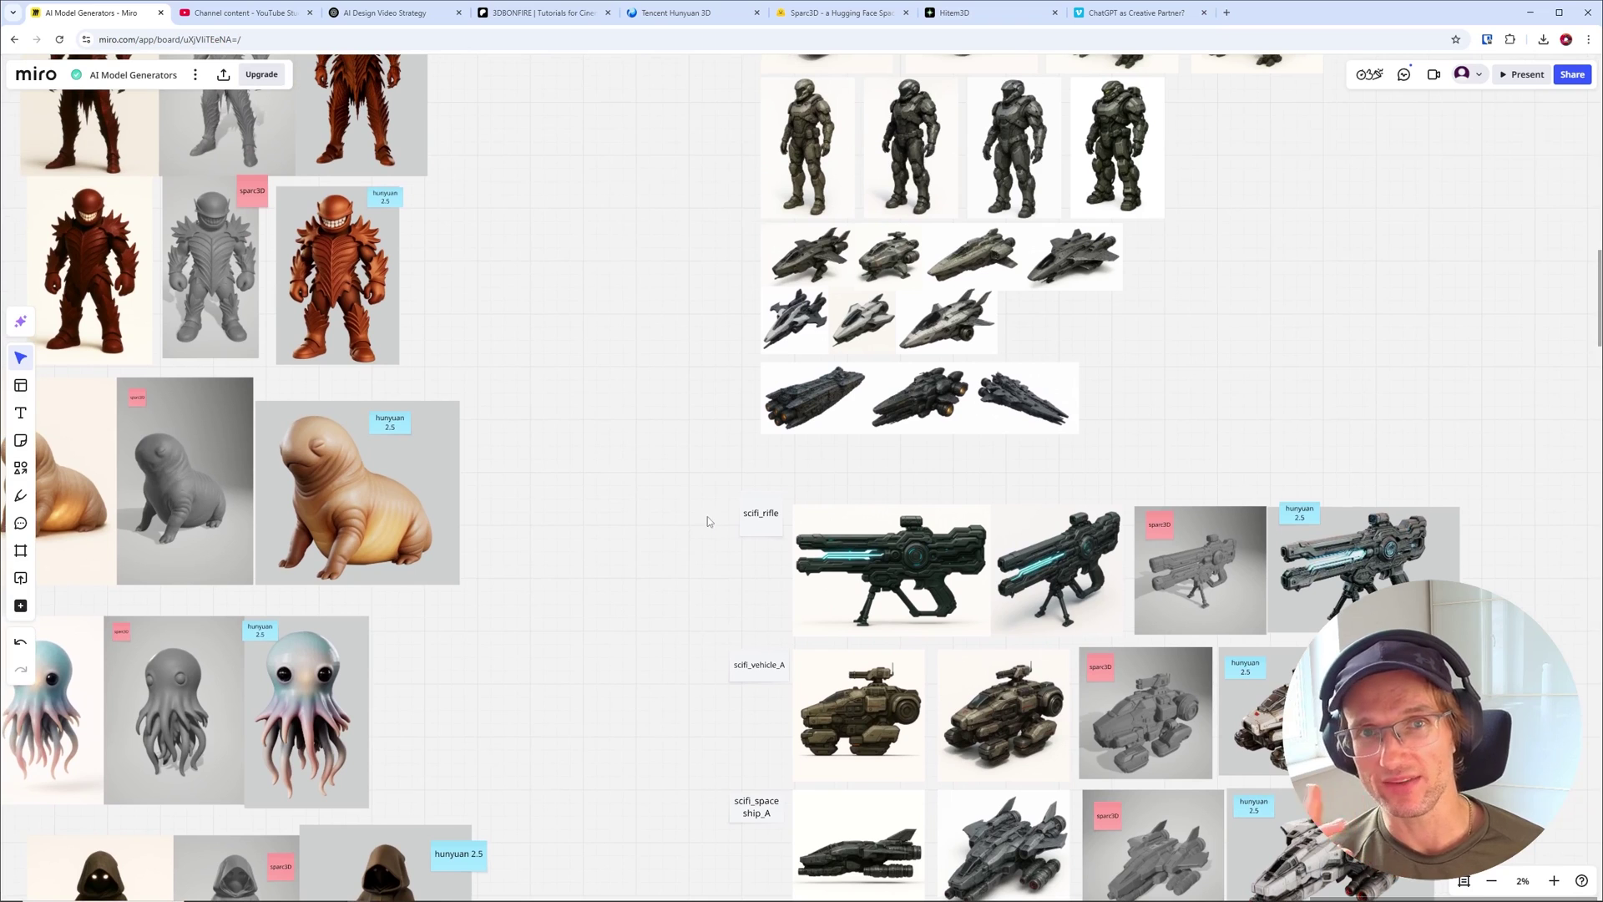